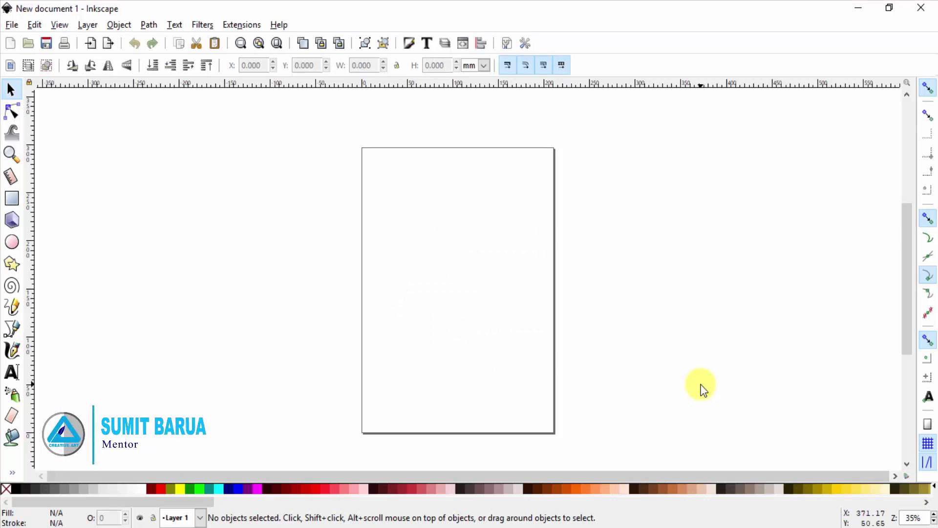
Open Object > Transform and float it as a resized window to the right of the page.
{"action": "key", "text": "ctrl+shift+m"}
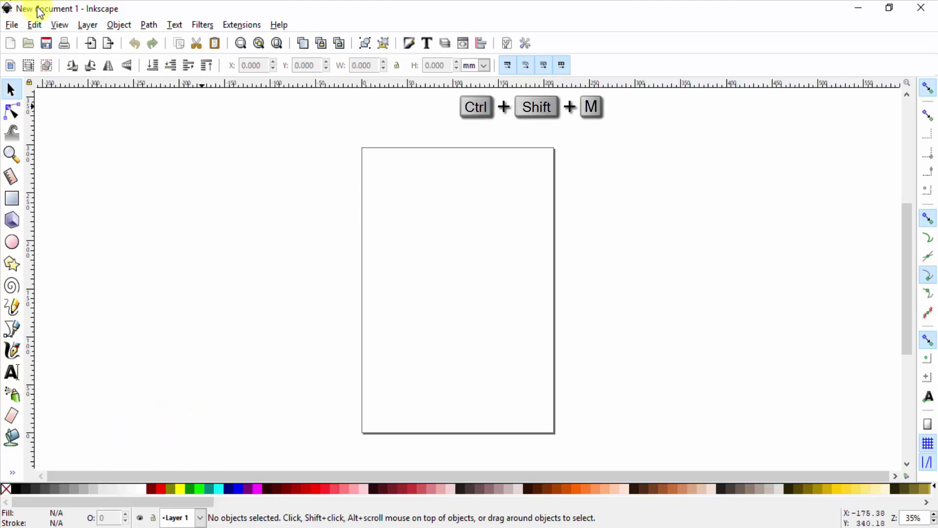
{"action": "left_click", "coordinate": [119, 24]}
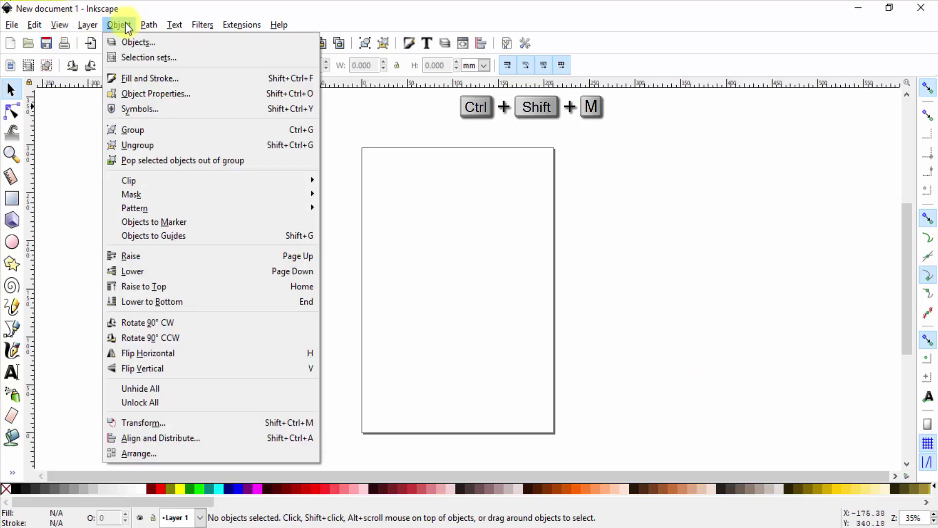
{"action": "left_click", "coordinate": [151, 423]}
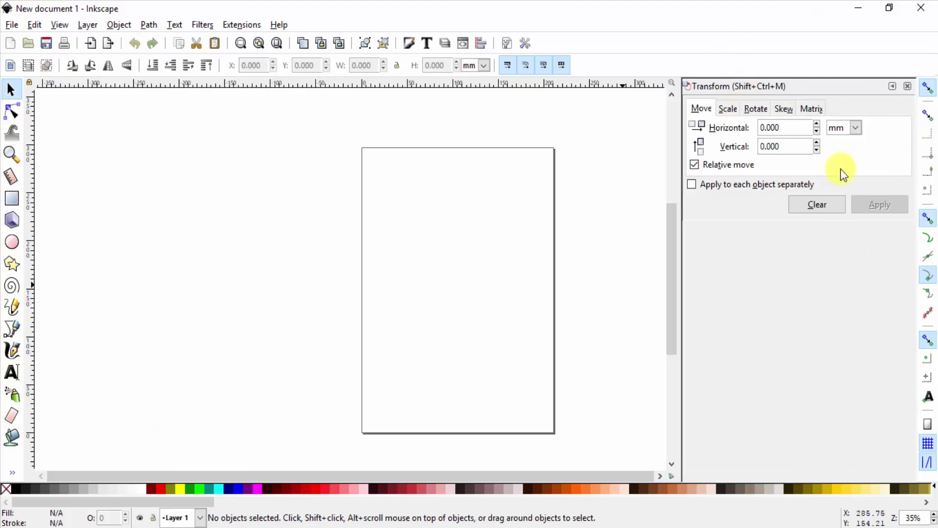
{"action": "left_click_drag", "start_coordinate": [792, 90], "coordinate": [572, 167]}
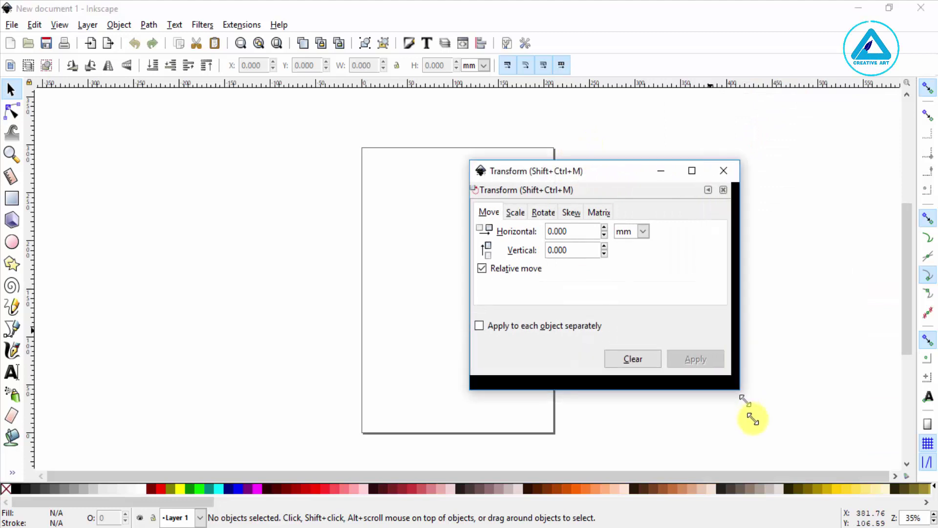
{"action": "left_click_drag", "start_coordinate": [704, 329], "coordinate": [769, 458]}
{"action": "left_click_drag", "start_coordinate": [644, 198], "coordinate": [673, 140]}
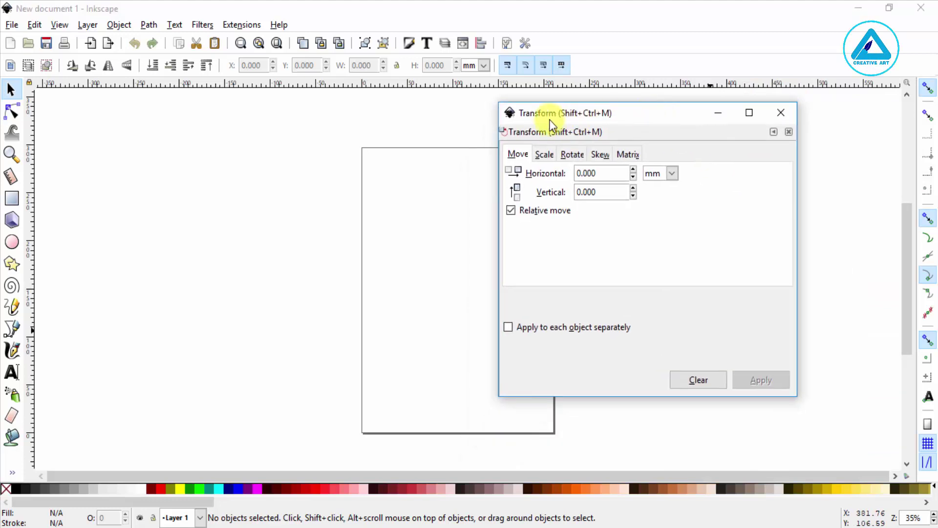
{"action": "left_click_drag", "start_coordinate": [495, 103], "coordinate": [474, 35]}
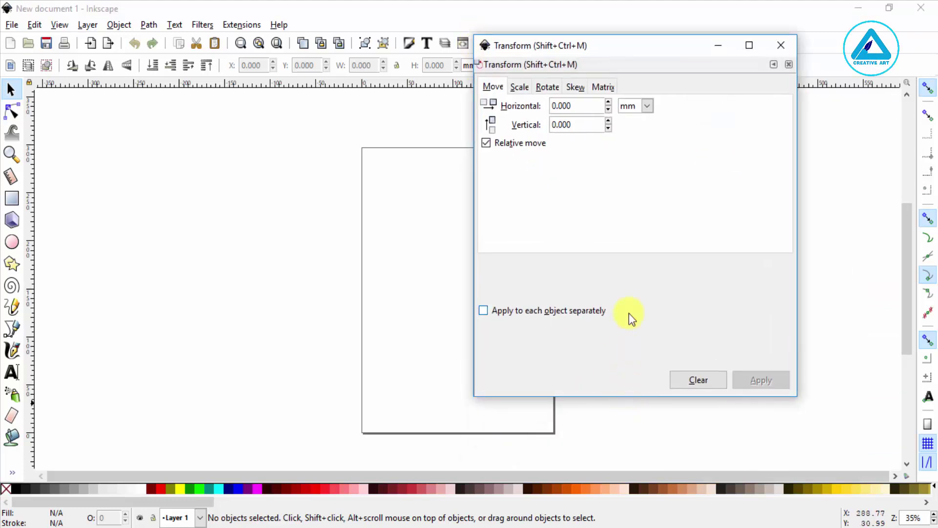
{"action": "left_click_drag", "start_coordinate": [631, 68], "coordinate": [709, 118]}
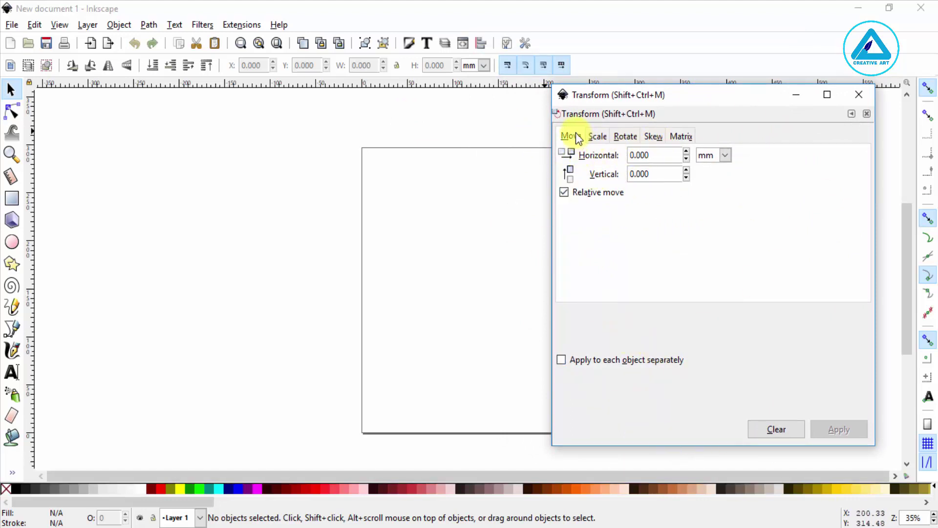
Review the Scale, Rotate, Skew and Matrix tabs, ending back on Move.
{"action": "left_click", "coordinate": [605, 137]}
{"action": "left_click", "coordinate": [628, 138]}
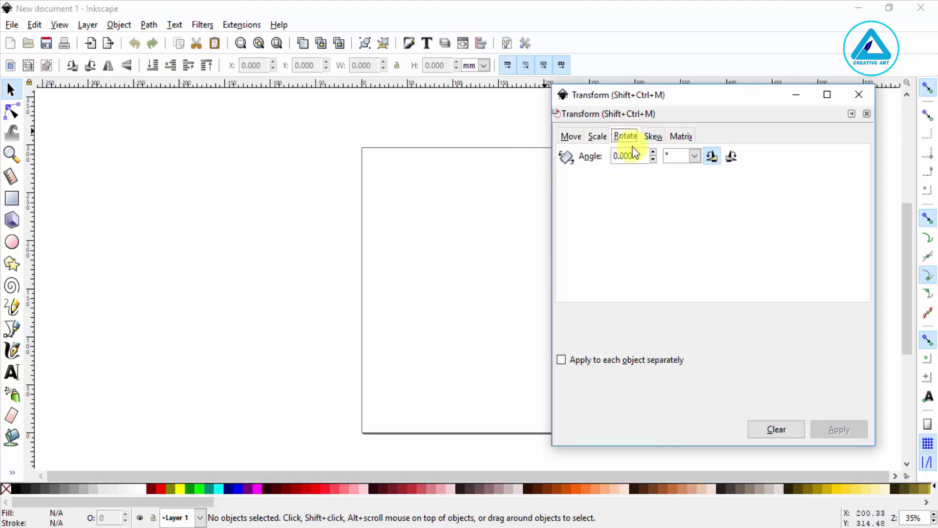
{"action": "left_click", "coordinate": [659, 138]}
{"action": "left_click", "coordinate": [685, 137]}
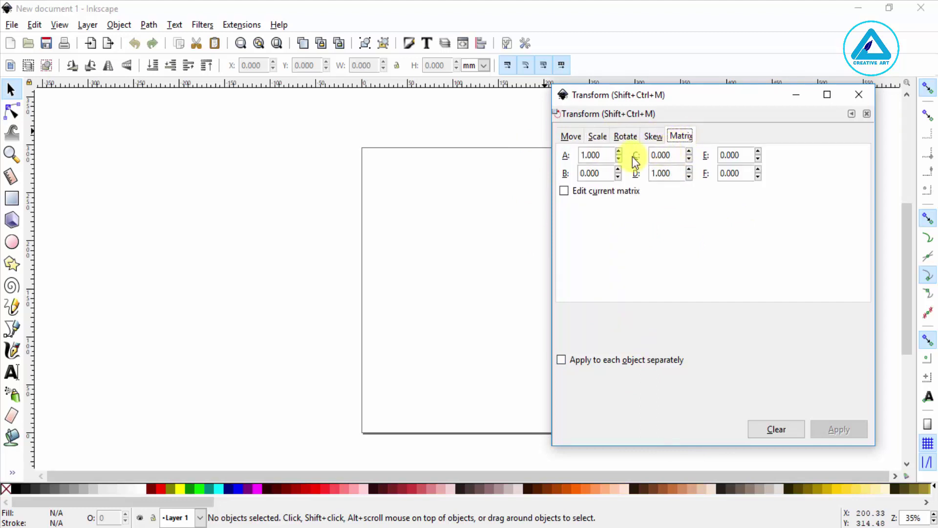
{"action": "left_click", "coordinate": [571, 136]}
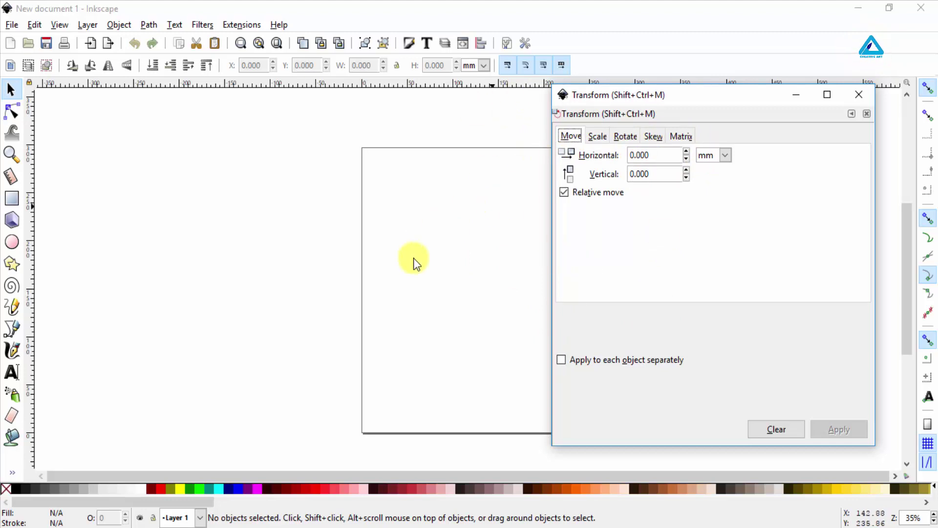
Draw a green-filled square with the Rectangle tool and nudge it down-right.
{"action": "left_click_drag", "start_coordinate": [488, 266], "coordinate": [271, 277]}
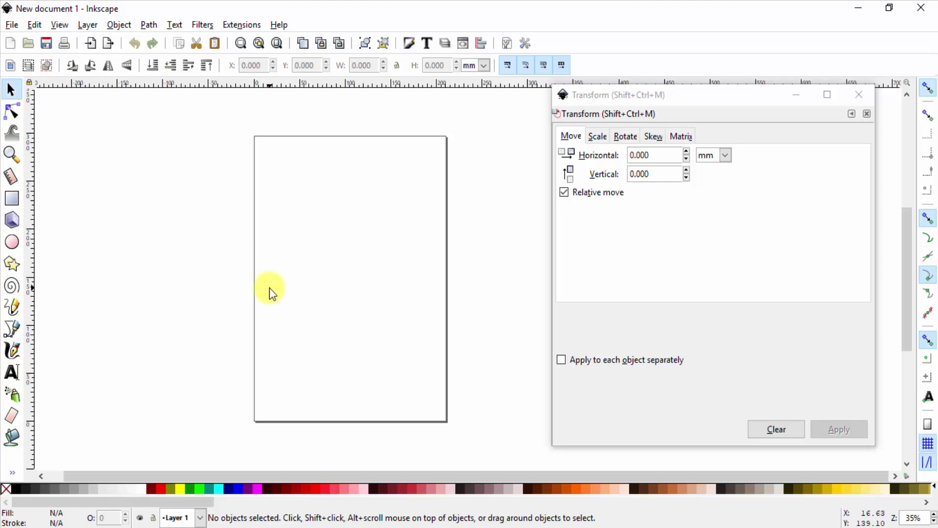
{"action": "scroll", "coordinate": [269, 288], "scroll_direction": "up", "scroll_amount": 3}
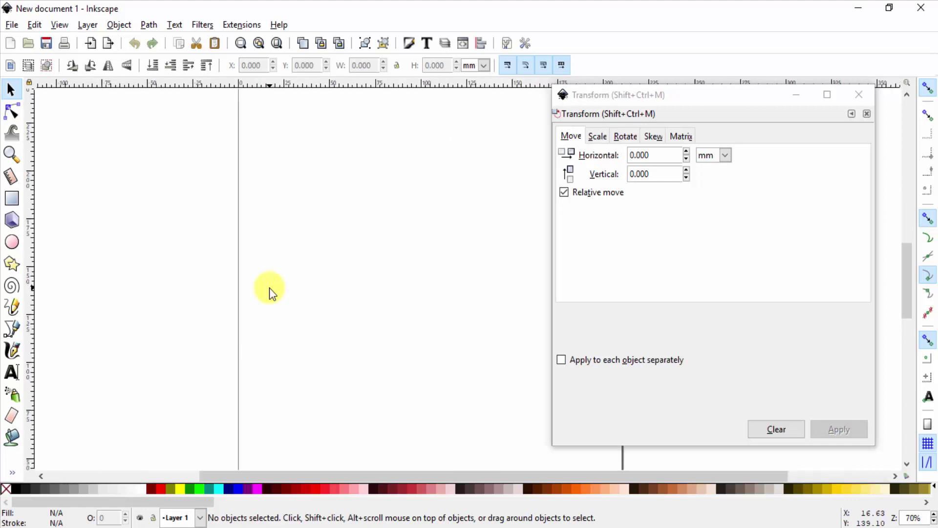
{"action": "key", "text": "space"}
{"action": "left_click_drag", "start_coordinate": [354, 245], "coordinate": [280, 248]}
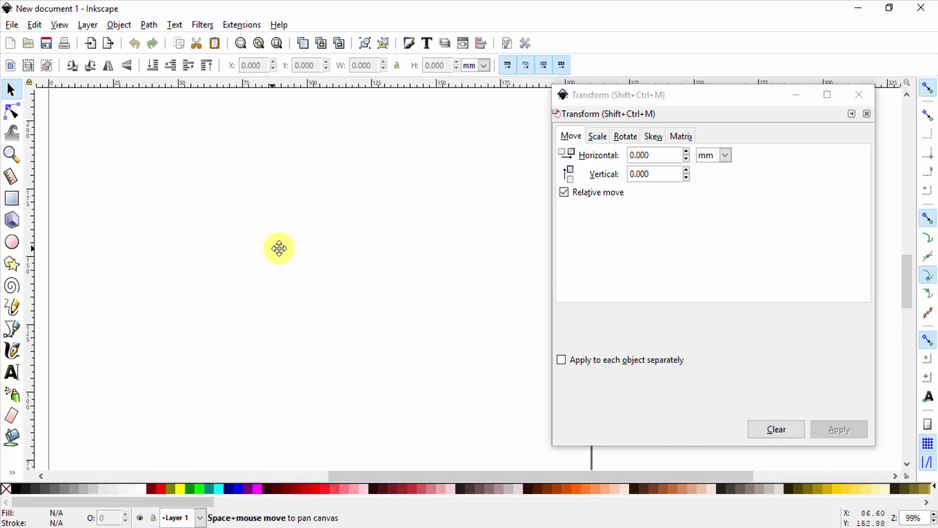
{"action": "left_click", "coordinate": [11, 199]}
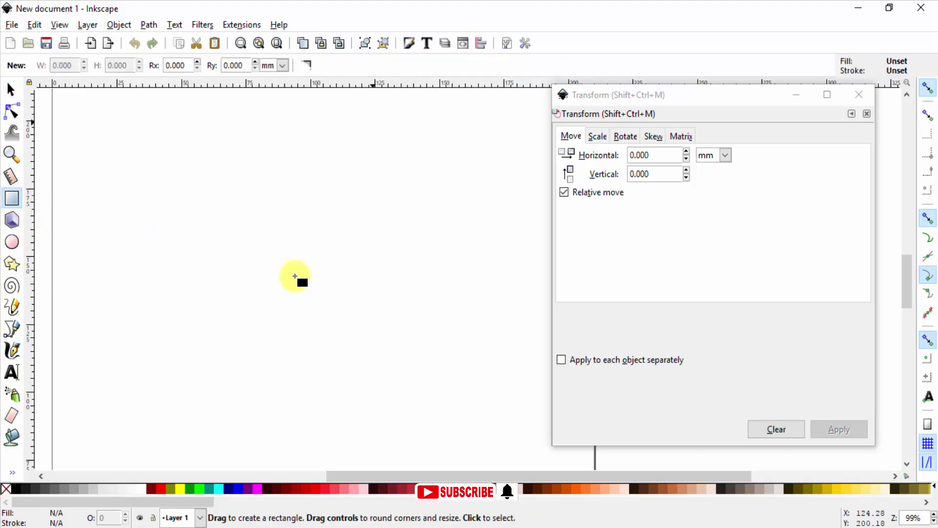
{"action": "left_click", "coordinate": [196, 491]}
{"action": "left_click_drag", "start_coordinate": [205, 168], "coordinate": [300, 279]}
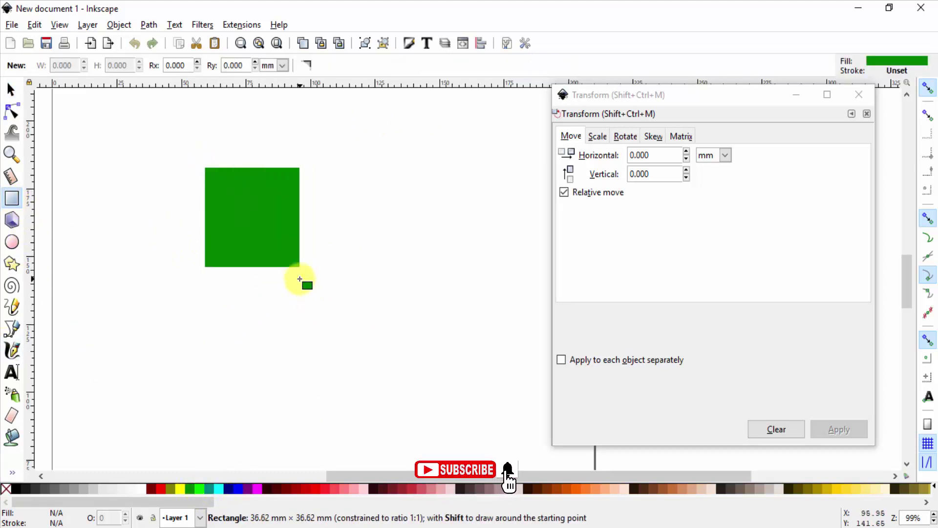
{"action": "left_click", "coordinate": [11, 89]}
{"action": "left_click_drag", "start_coordinate": [248, 221], "coordinate": [265, 243]}
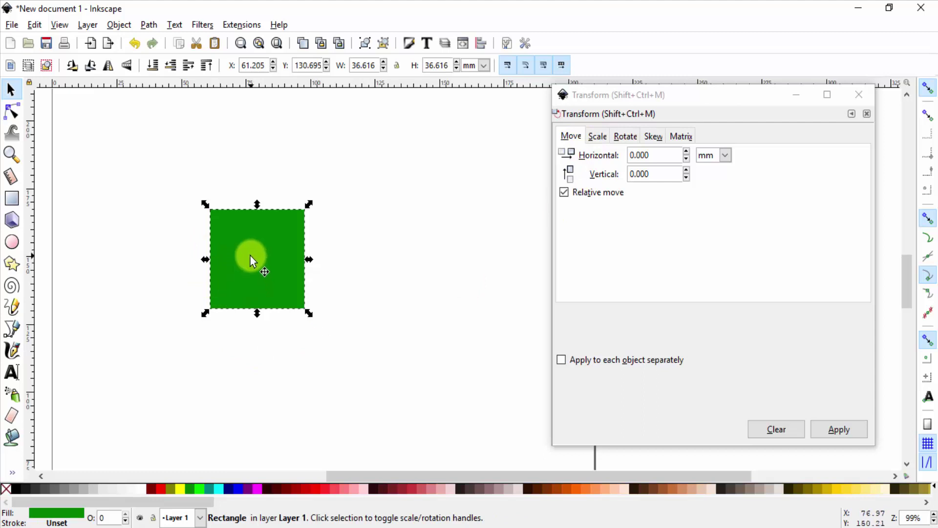
Drag the green square around and drop it on the left part of the page.
{"action": "mouse_move", "coordinate": [250, 256]}
{"action": "left_mouse_down"}
{"action": "mouse_move", "coordinate": [445, 255]}
{"action": "mouse_move", "coordinate": [435, 165]}
{"action": "mouse_move", "coordinate": [437, 253]}
{"action": "mouse_move", "coordinate": [185, 210]}
{"action": "mouse_move", "coordinate": [178, 193]}
{"action": "mouse_move", "coordinate": [168, 390]}
{"action": "mouse_move", "coordinate": [409, 394]}
{"action": "mouse_move", "coordinate": [401, 370]}
{"action": "mouse_move", "coordinate": [428, 201]}
{"action": "mouse_move", "coordinate": [426, 338]}
{"action": "left_mouse_up"}
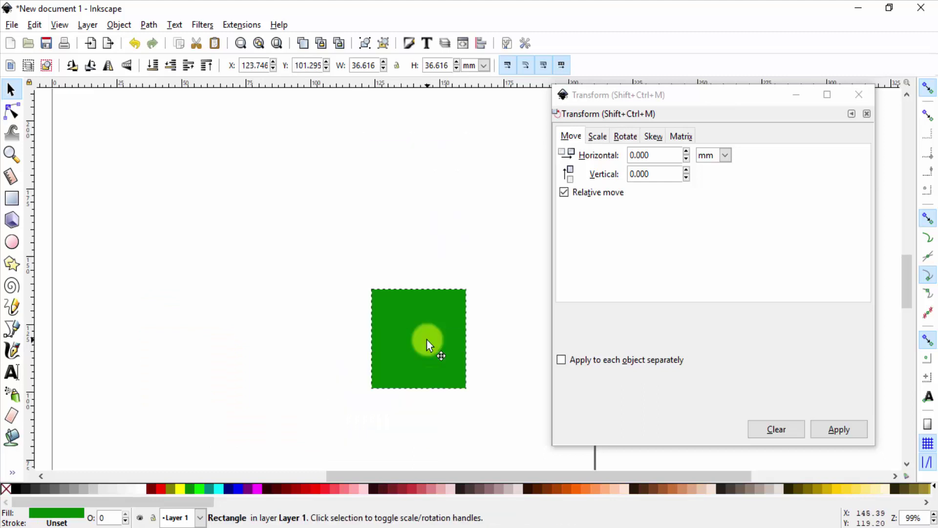
{"action": "mouse_move", "coordinate": [425, 200]}
{"action": "left_mouse_down"}
{"action": "mouse_move", "coordinate": [431, 414]}
{"action": "mouse_move", "coordinate": [442, 171]}
{"action": "left_mouse_up"}
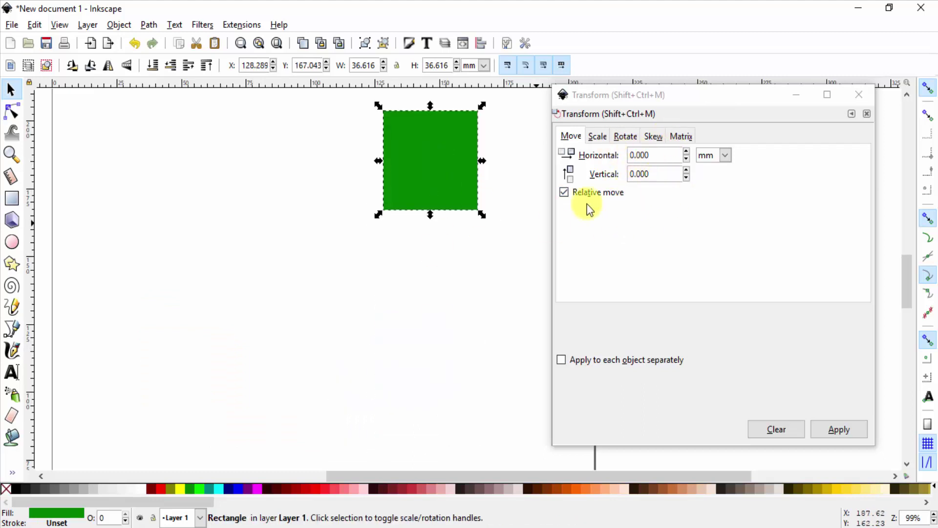
{"action": "mouse_move", "coordinate": [429, 158]}
{"action": "left_mouse_down"}
{"action": "mouse_move", "coordinate": [433, 349]}
{"action": "mouse_move", "coordinate": [432, 134]}
{"action": "mouse_move", "coordinate": [429, 341]}
{"action": "mouse_move", "coordinate": [136, 341]}
{"action": "mouse_move", "coordinate": [108, 158]}
{"action": "mouse_move", "coordinate": [109, 321]}
{"action": "mouse_move", "coordinate": [125, 182]}
{"action": "mouse_move", "coordinate": [373, 179]}
{"action": "mouse_move", "coordinate": [104, 181]}
{"action": "mouse_move", "coordinate": [150, 306]}
{"action": "mouse_move", "coordinate": [147, 346]}
{"action": "left_mouse_up"}
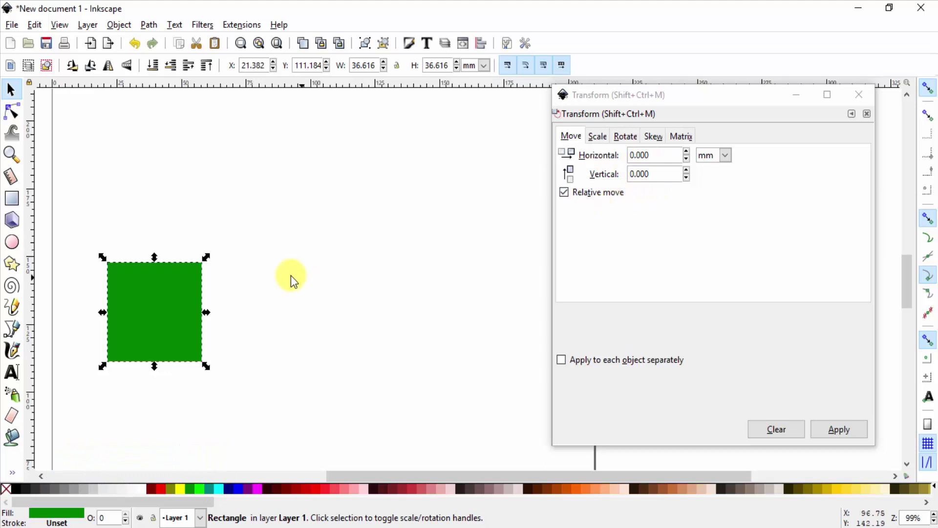
{"action": "mouse_move", "coordinate": [203, 301]}
{"action": "left_mouse_down"}
{"action": "mouse_move", "coordinate": [187, 233]}
{"action": "mouse_move", "coordinate": [171, 231]}
{"action": "left_mouse_up"}
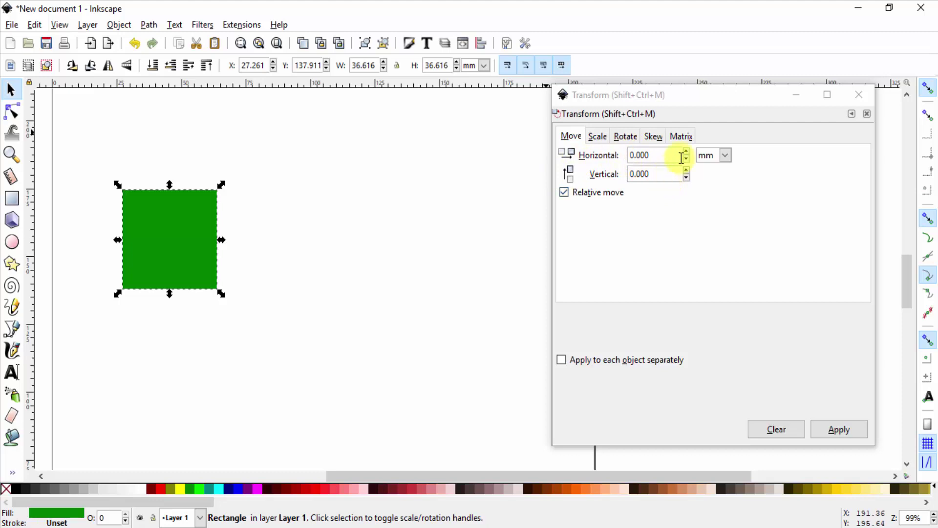
Set the Move tab's horizontal offset to 10 with millimetres as the unit.
{"action": "left_click", "coordinate": [726, 155]}
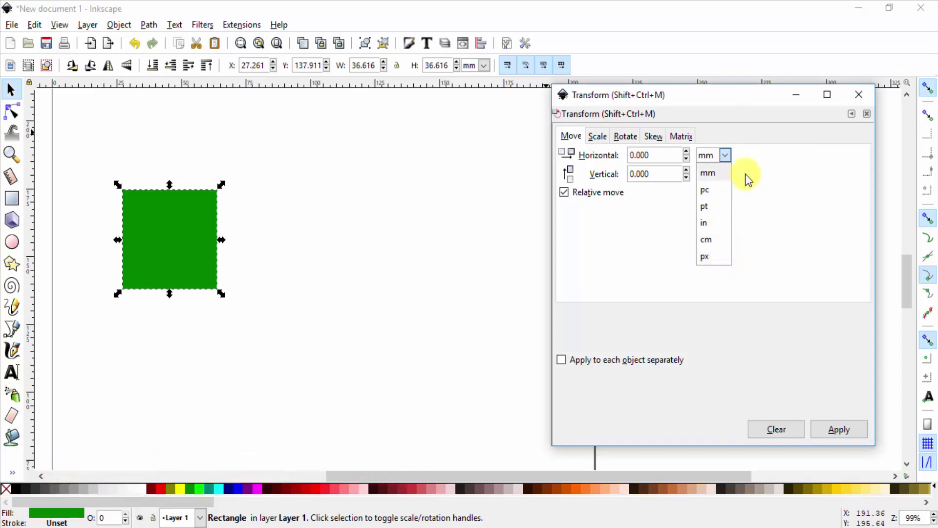
{"action": "left_click", "coordinate": [735, 193]}
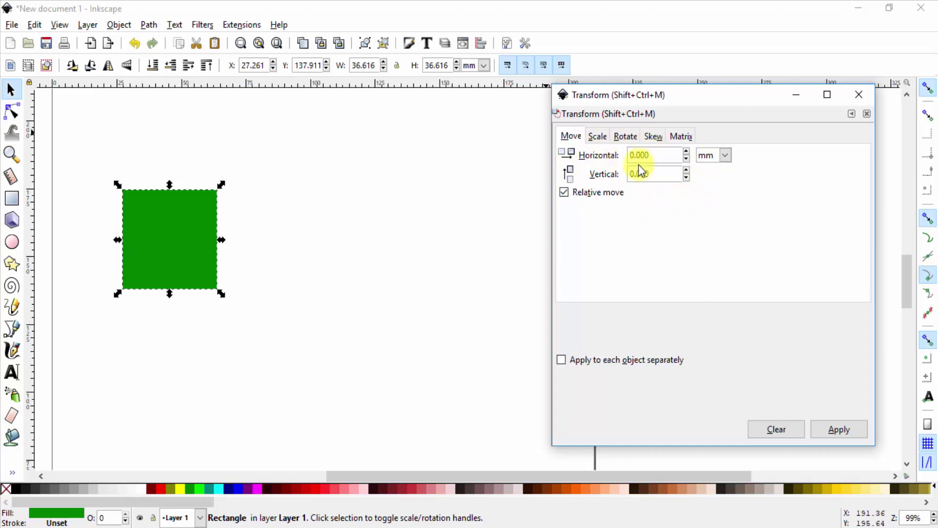
{"action": "left_click", "coordinate": [653, 155]}
Apply the 10 mm horizontal move six times, then undo two moves.
{"action": "left_click", "coordinate": [840, 430]}
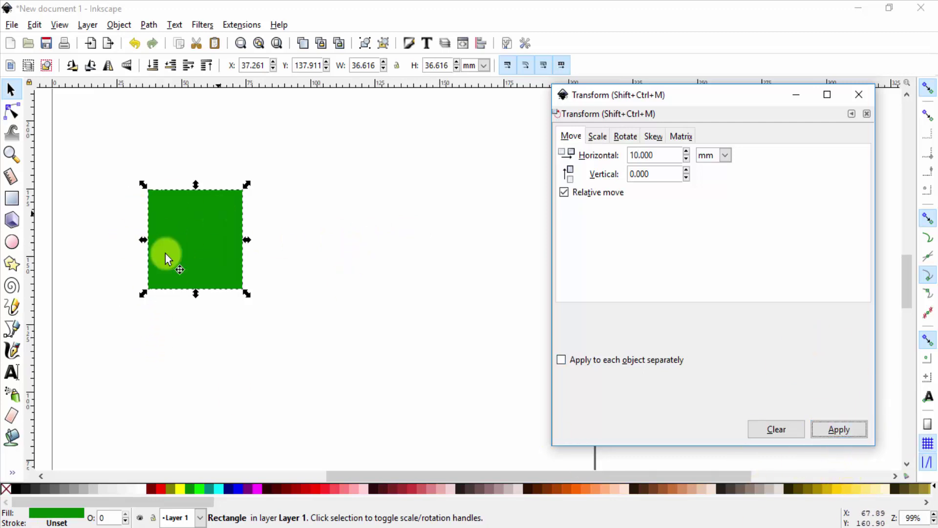
{"action": "left_click", "coordinate": [840, 430]}
{"action": "left_click", "coordinate": [840, 432]}
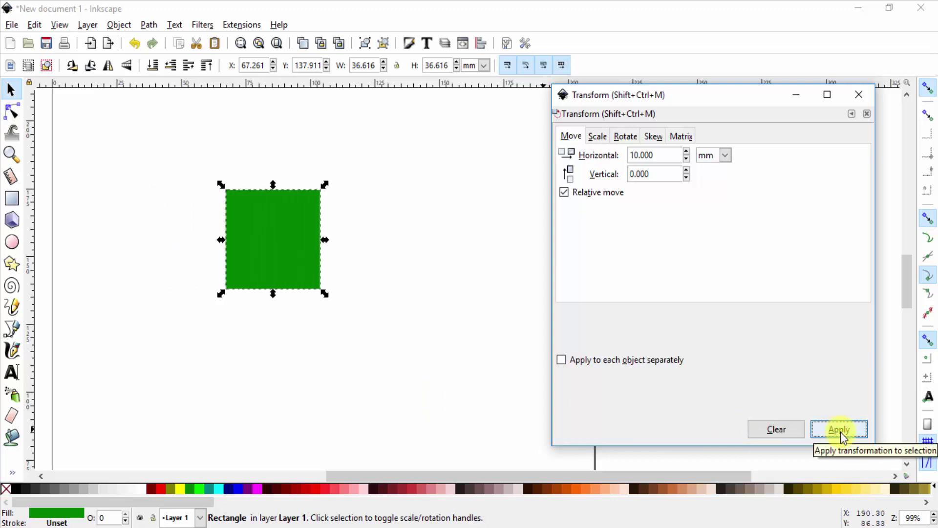
{"action": "left_click", "coordinate": [841, 432]}
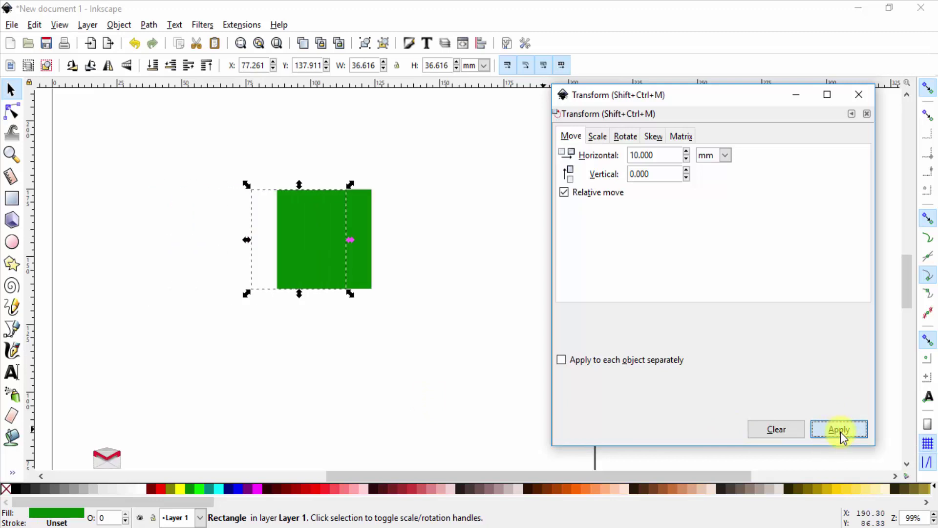
{"action": "left_click", "coordinate": [841, 432]}
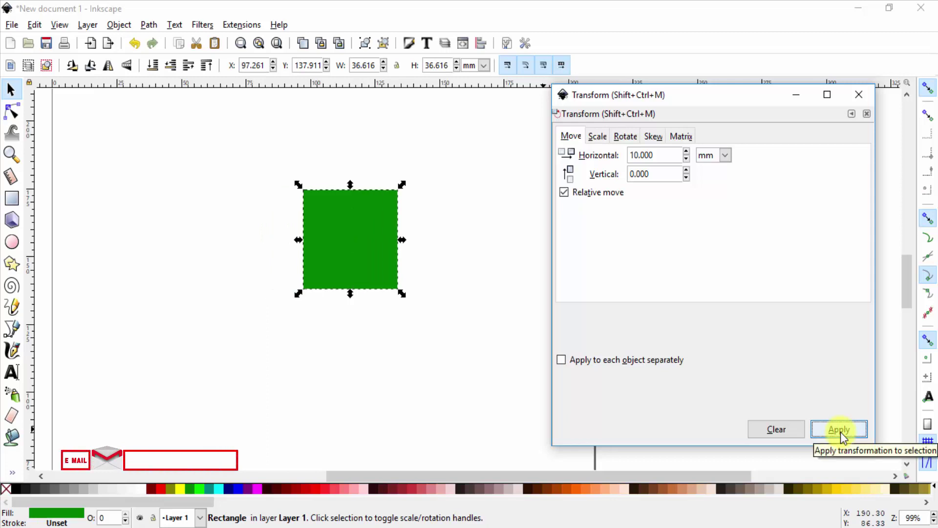
{"action": "left_click", "coordinate": [840, 432]}
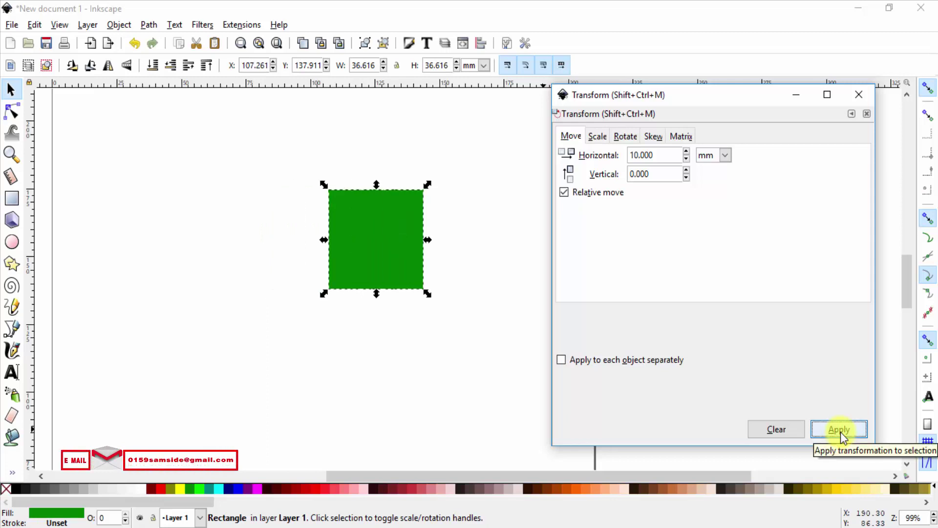
{"action": "key", "text": "ctrl+z"}
{"action": "key", "text": "ctrl+z"}
{"action": "key", "text": "ctrl+z"}
{"action": "key", "text": "ctrl+z"}
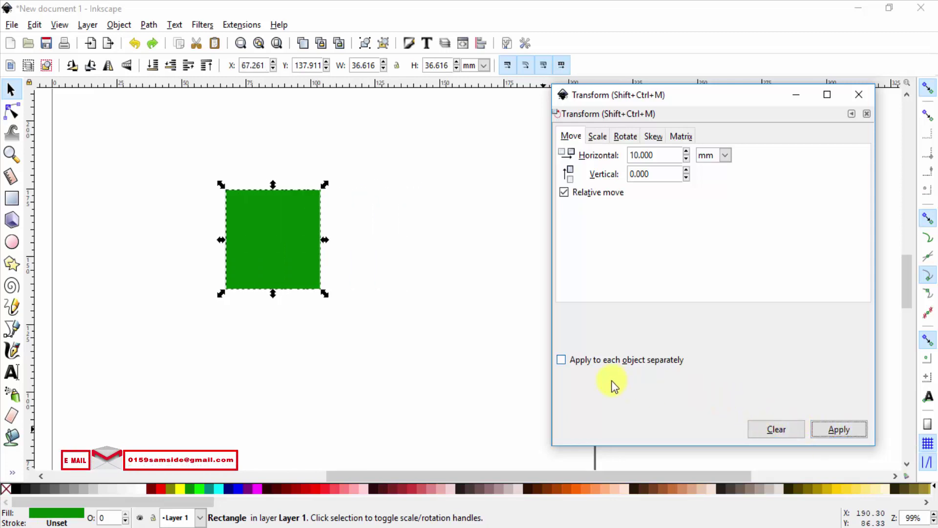
{"action": "key", "text": "ctrl+z"}
{"action": "key", "text": "ctrl+z"}
{"action": "key", "text": "ctrl+z"}
{"action": "key", "text": "ctrl+z"}
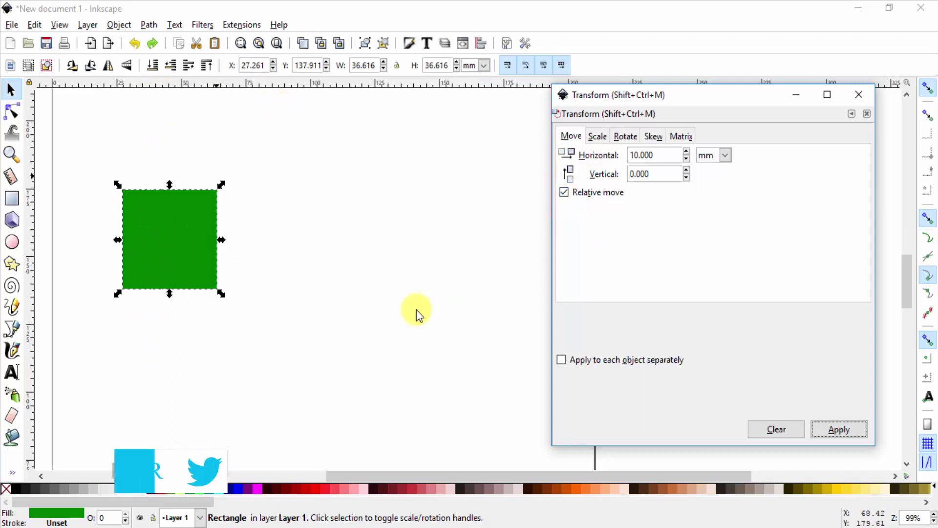
Set a 10 mm vertical move, apply it four times, then undo it.
{"action": "left_click_drag", "start_coordinate": [652, 155], "coordinate": [565, 139]}
{"action": "type", "text": "0"}
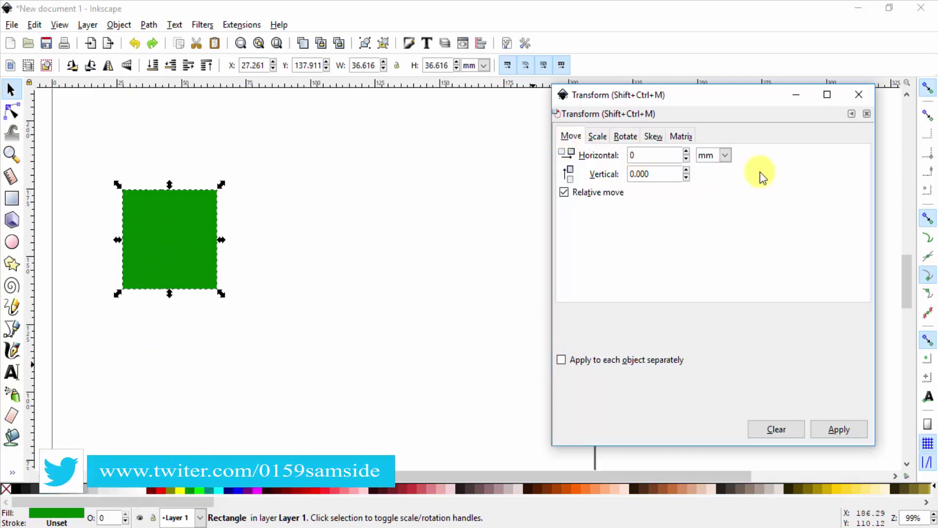
{"action": "left_click_drag", "start_coordinate": [658, 174], "coordinate": [499, 171]}
{"action": "type", "text": "1"}
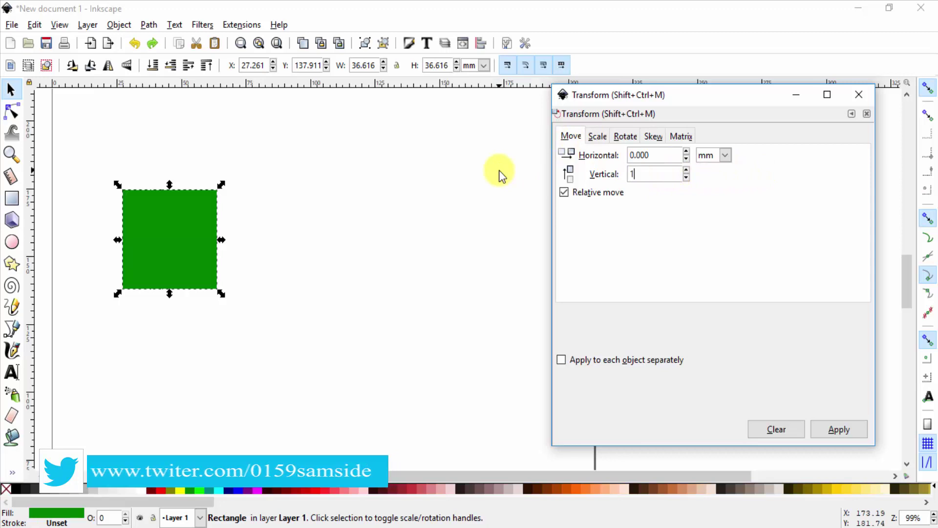
{"action": "type", "text": "0"}
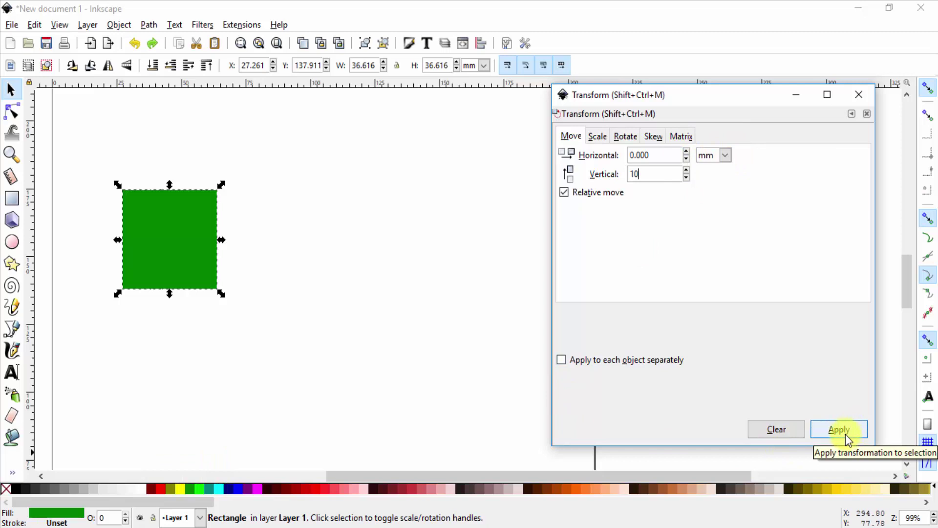
{"action": "left_click", "coordinate": [838, 429]}
{"action": "left_click", "coordinate": [839, 429]}
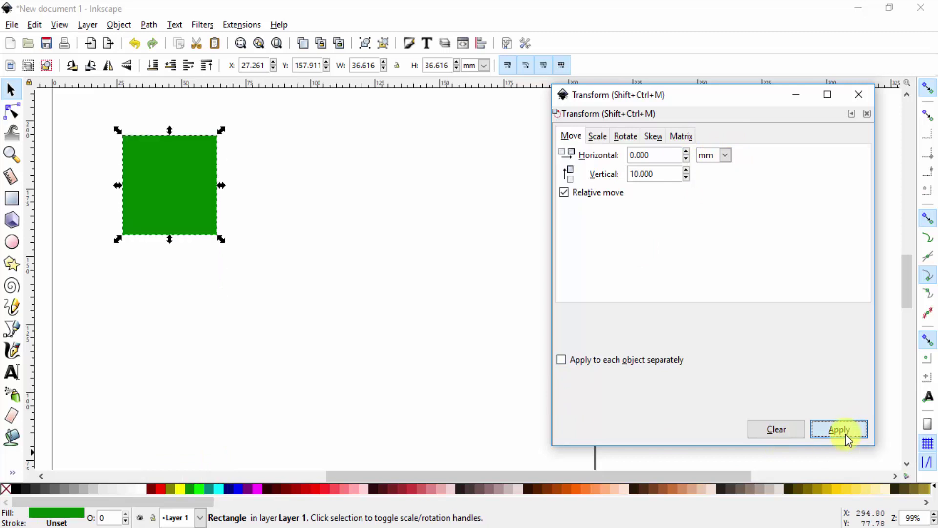
{"action": "left_click", "coordinate": [846, 434]}
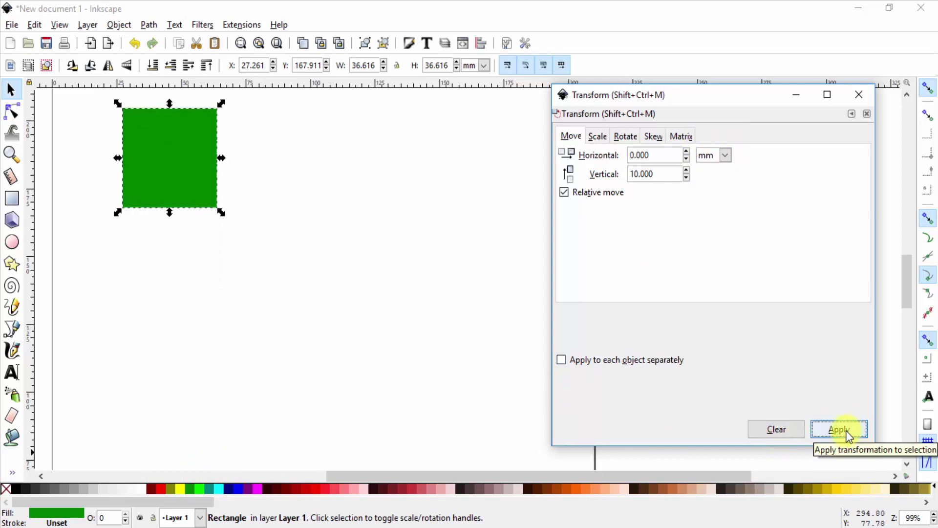
{"action": "left_click", "coordinate": [846, 434]}
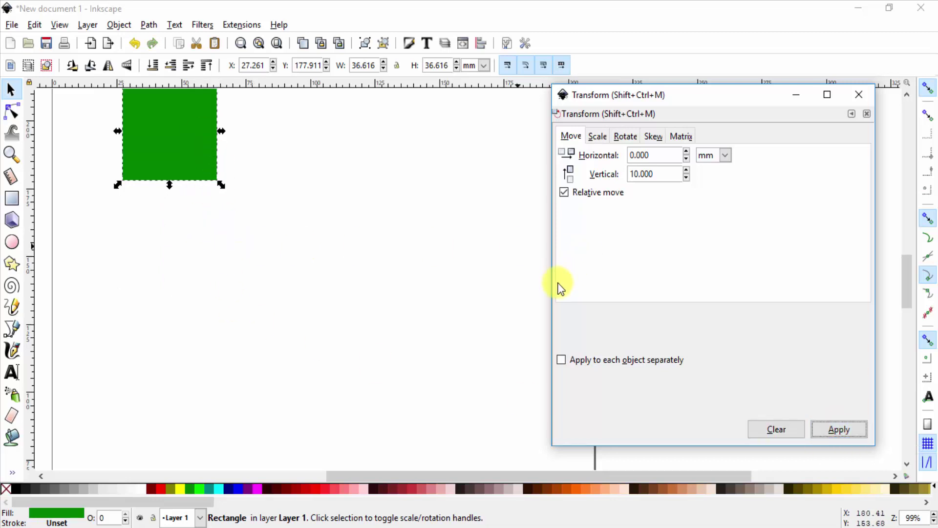
{"action": "key", "text": "ctrl+z"}
{"action": "key", "text": "ctrl+z"}
{"action": "key", "text": "ctrl+z"}
{"action": "key", "text": "ctrl+z"}
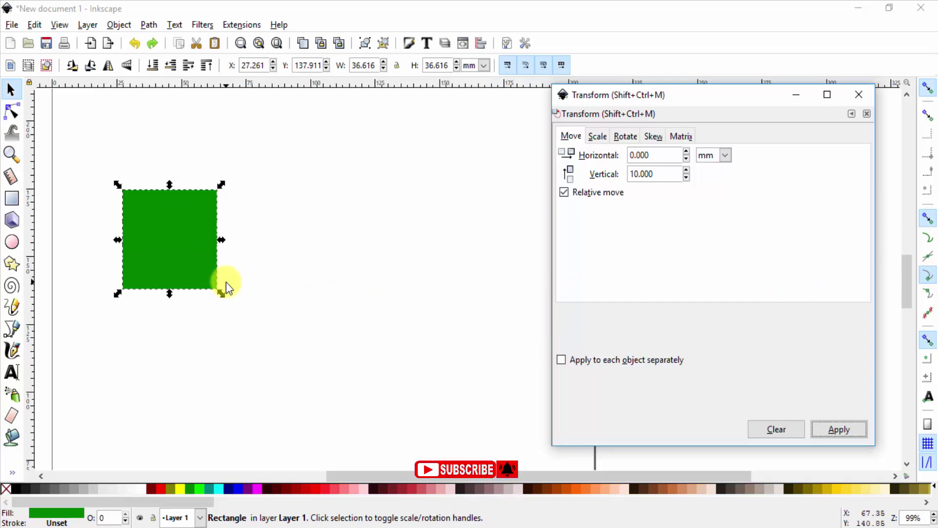
Colour the duplicated square red and confirm it covers the green original.
{"action": "left_click", "coordinate": [310, 489]}
{"action": "left_click_drag", "start_coordinate": [197, 220], "coordinate": [338, 229]}
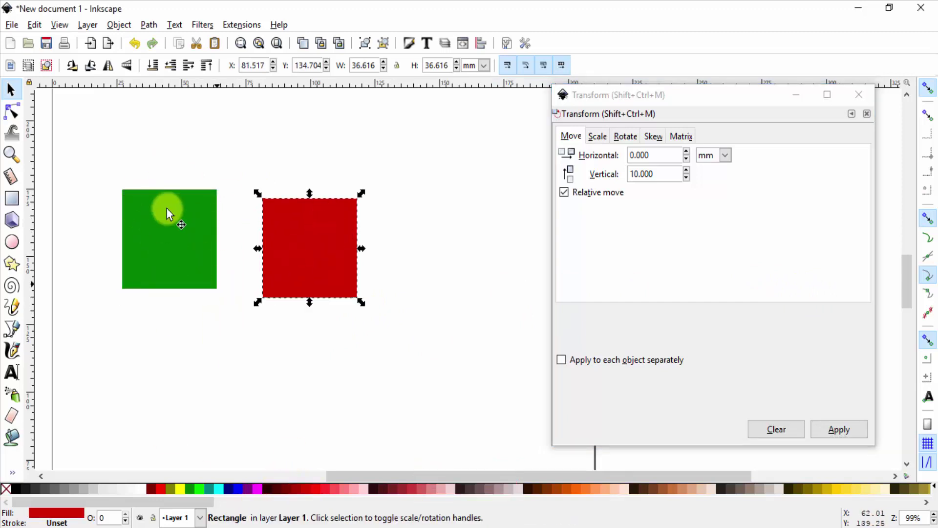
{"action": "key", "text": "ctrl+z"}
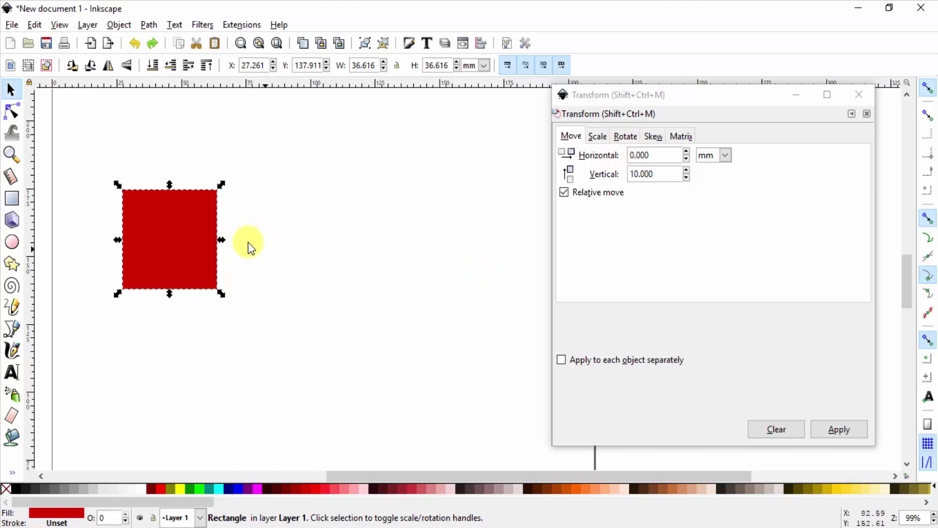
Try the red square beside and overlapping the green one, then undo to cover it.
{"action": "left_click", "coordinate": [174, 233]}
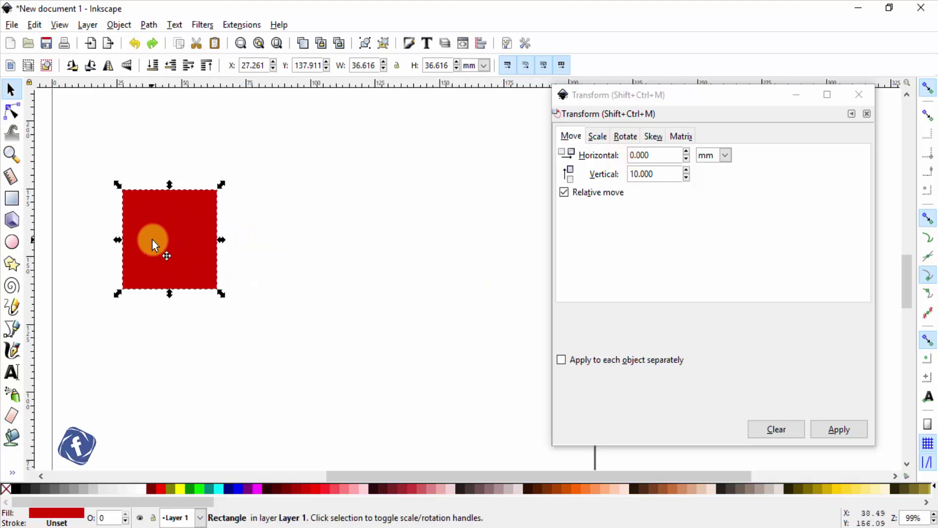
{"action": "left_click_drag", "start_coordinate": [151, 239], "coordinate": [304, 272]}
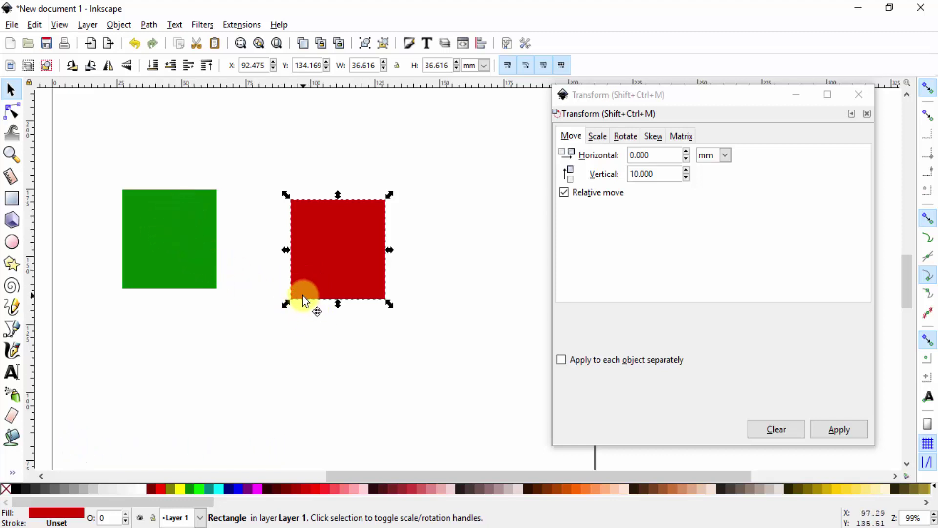
{"action": "left_click_drag", "start_coordinate": [303, 295], "coordinate": [172, 247]}
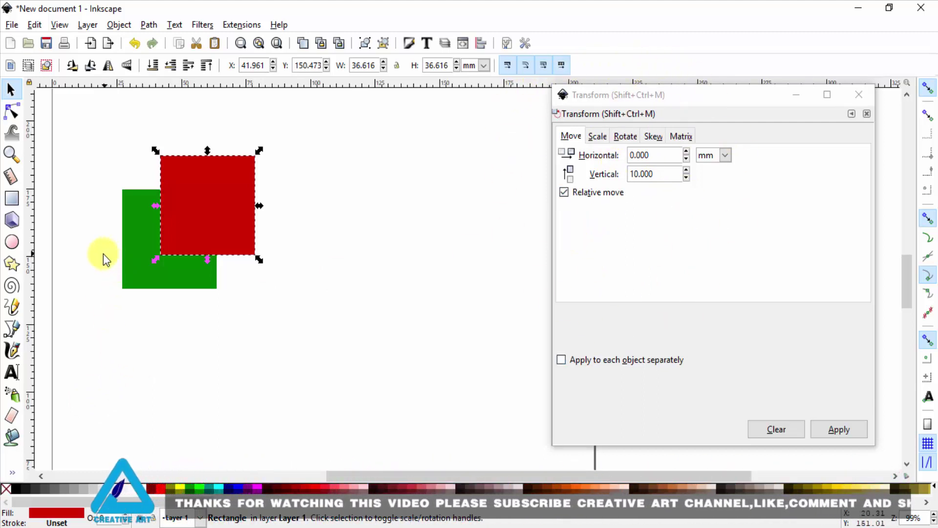
{"action": "scroll", "coordinate": [104, 254], "scroll_direction": "up", "scroll_amount": 1}
{"action": "scroll", "coordinate": [108, 241], "scroll_direction": "up", "scroll_amount": 1}
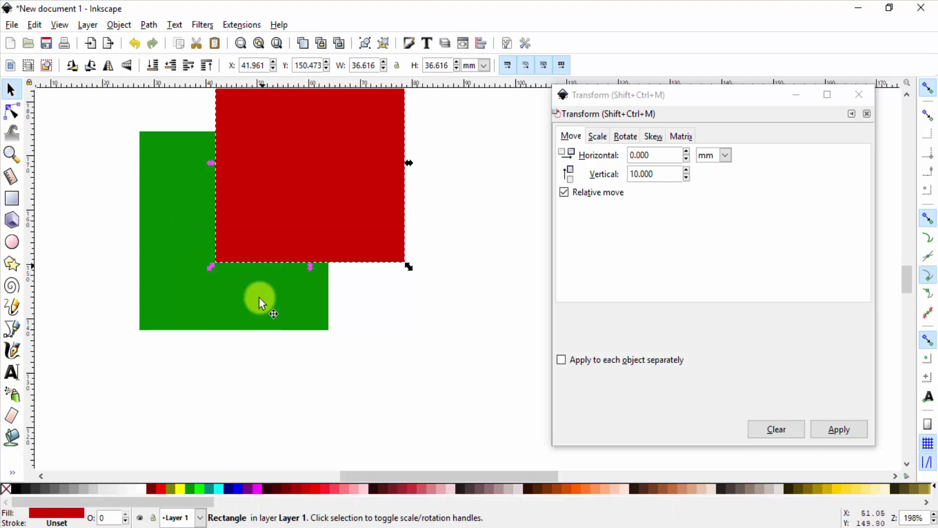
{"action": "scroll", "coordinate": [128, 324], "scroll_direction": "down", "scroll_amount": 2}
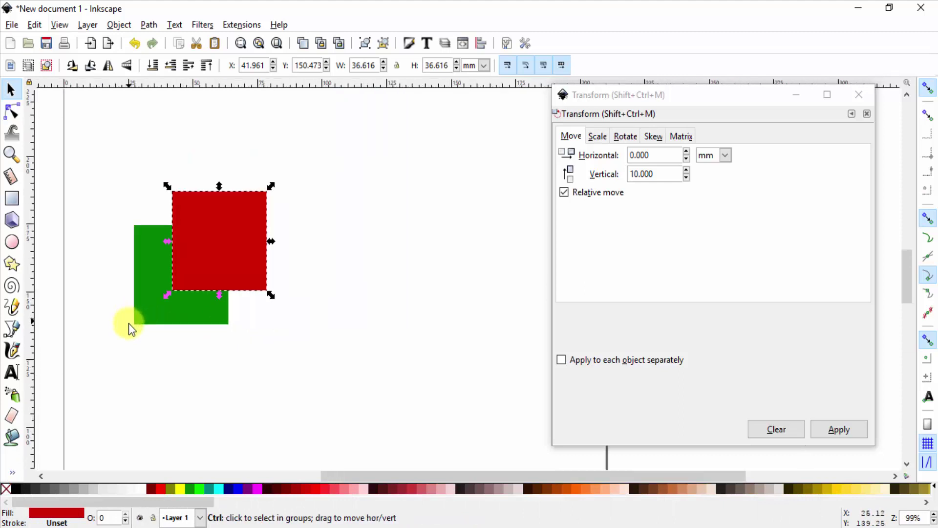
{"action": "scroll", "coordinate": [128, 323], "scroll_direction": "up", "scroll_amount": 1}
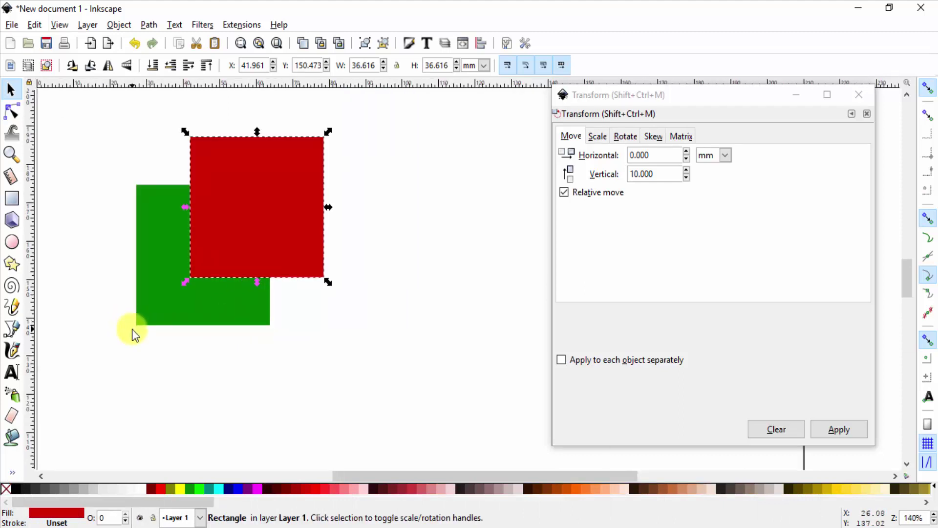
{"action": "key", "text": "ctrl+z"}
{"action": "key", "text": "ctrl+z"}
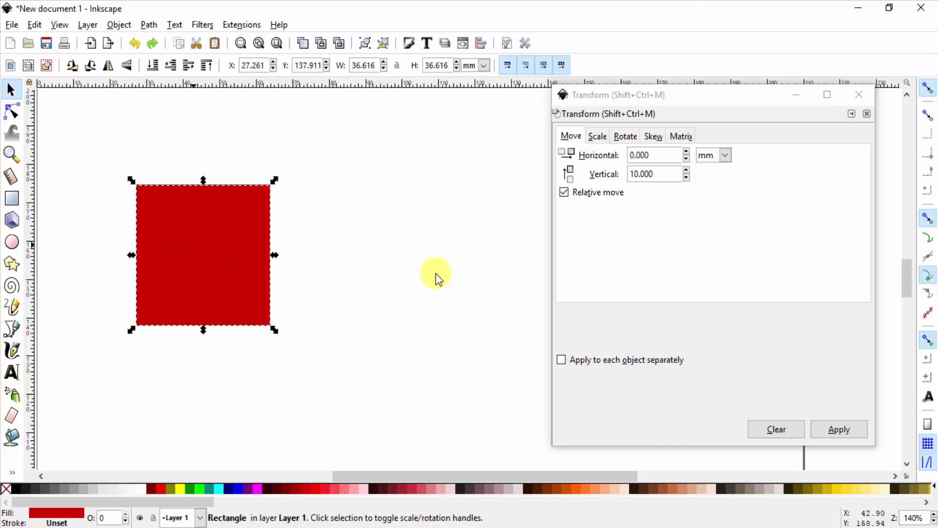
Apply a 10 mm horizontal and 10 mm vertical move to the red square.
{"action": "double_click", "coordinate": [640, 155]}
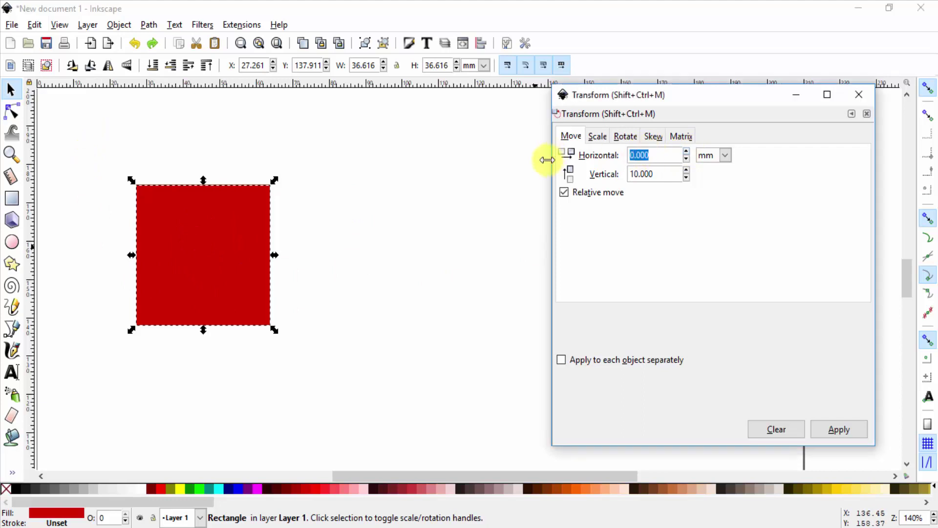
{"action": "type", "text": "10"}
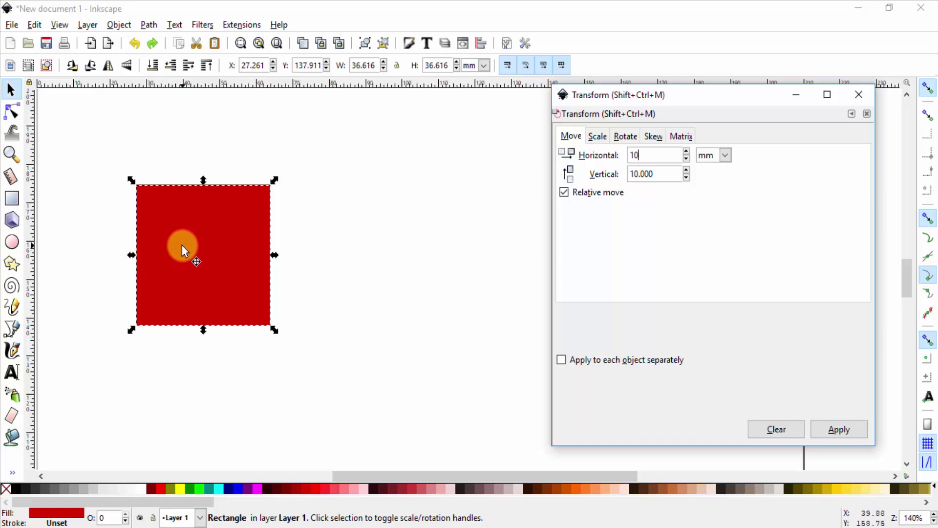
{"action": "left_click_drag", "start_coordinate": [662, 174], "coordinate": [544, 173]}
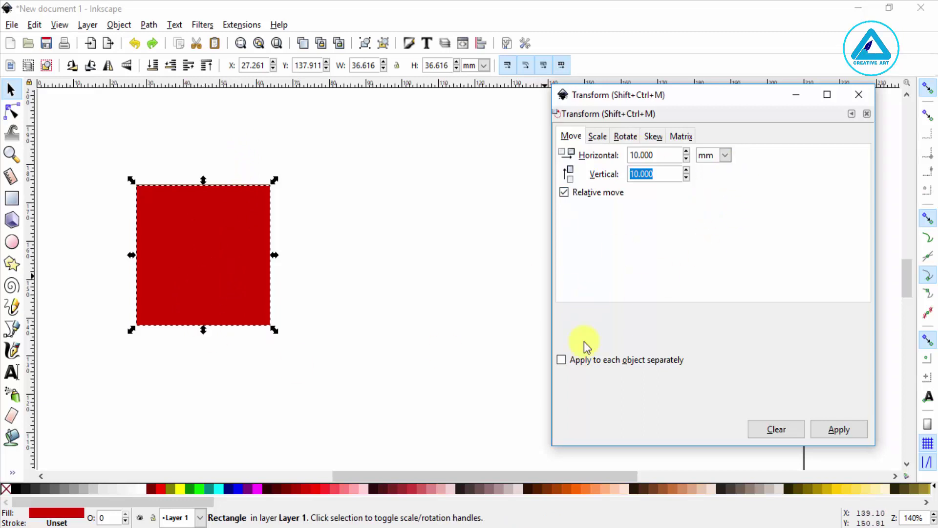
{"action": "left_click", "coordinate": [840, 430]}
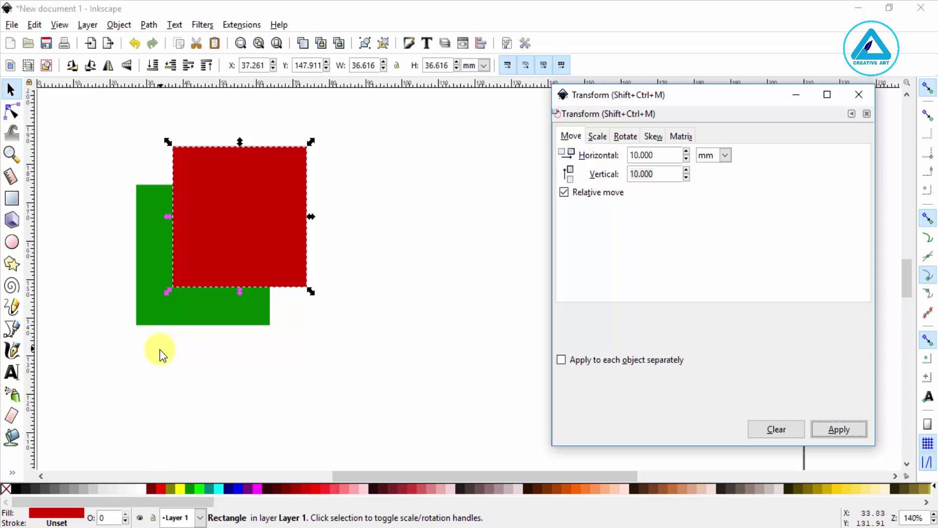
{"action": "left_click", "coordinate": [853, 433]}
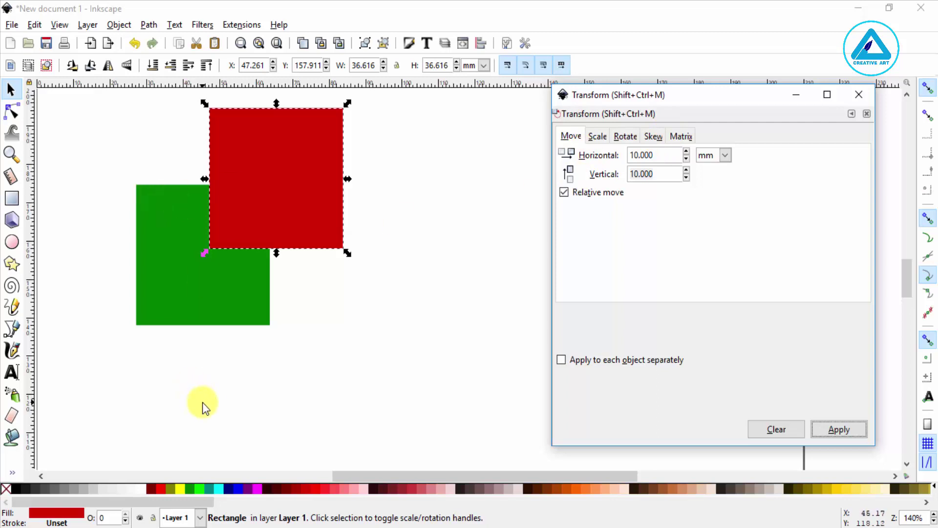
{"action": "key", "text": "ctrl+z"}
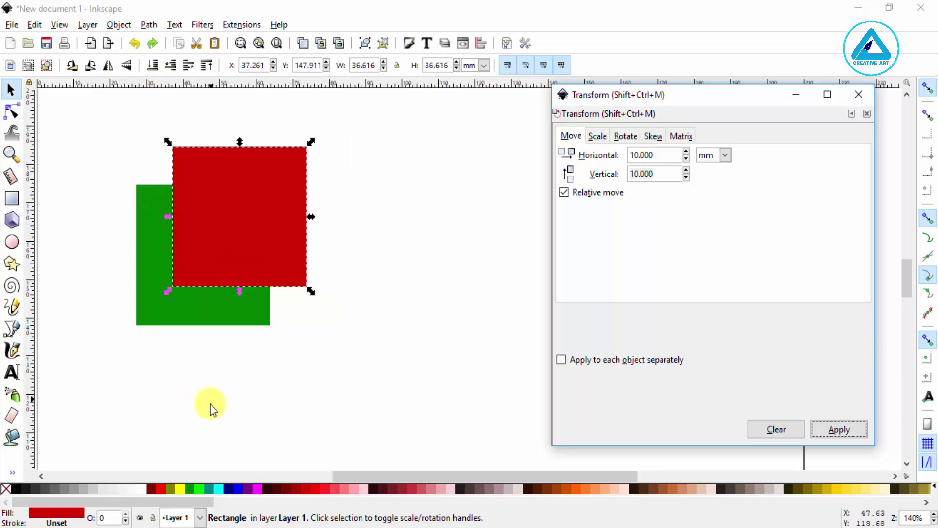
{"action": "scroll", "coordinate": [202, 400], "scroll_direction": "down", "scroll_amount": 1, "text": "ctrl"}
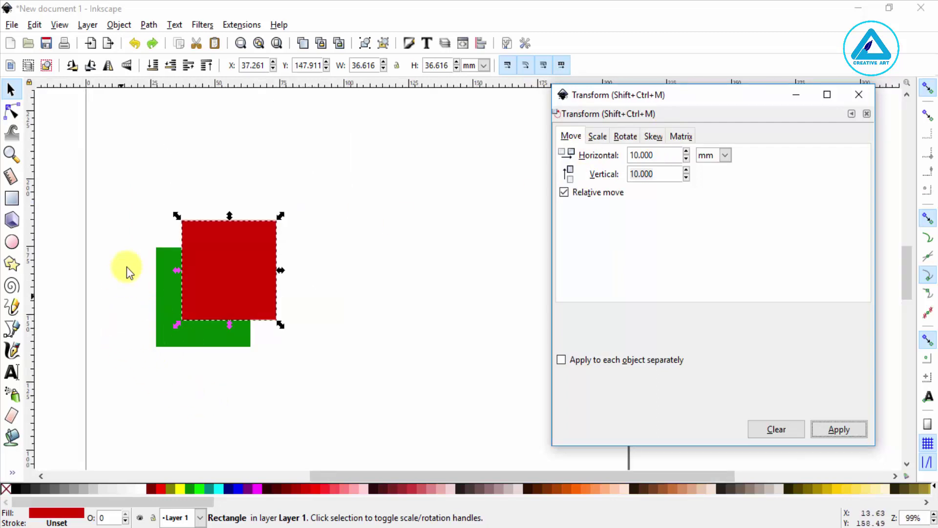
{"action": "key", "text": "ctrl+z"}
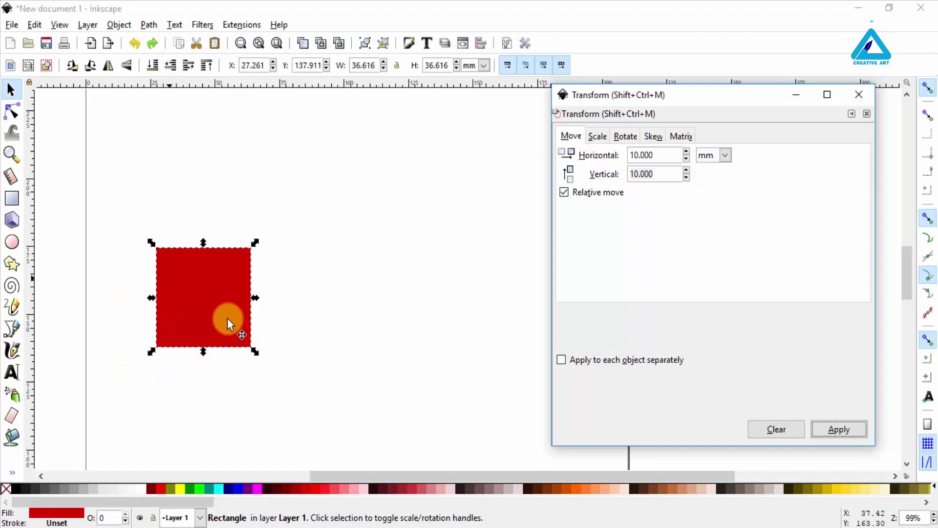
{"action": "left_click", "coordinate": [839, 429]}
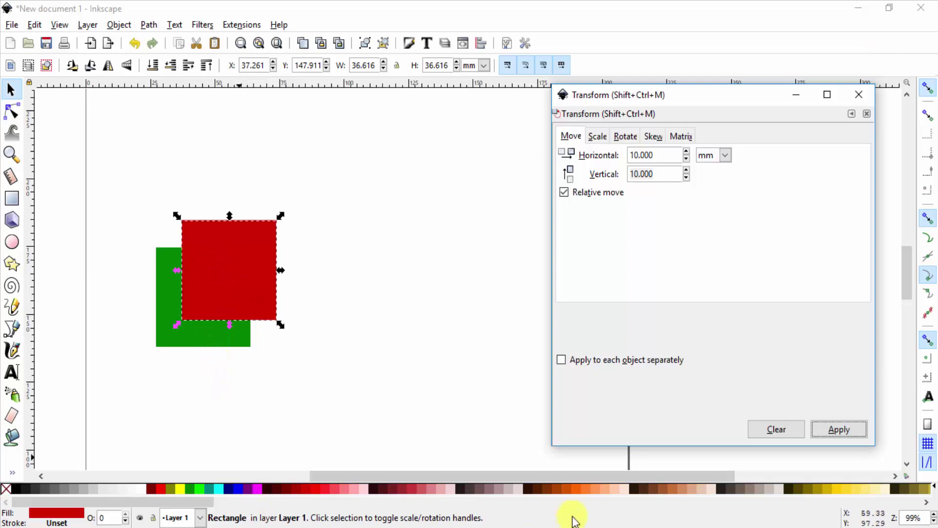
Make orange and purple copies stepped 10 mm diagonally, then undo them.
{"action": "left_click", "coordinate": [569, 496]}
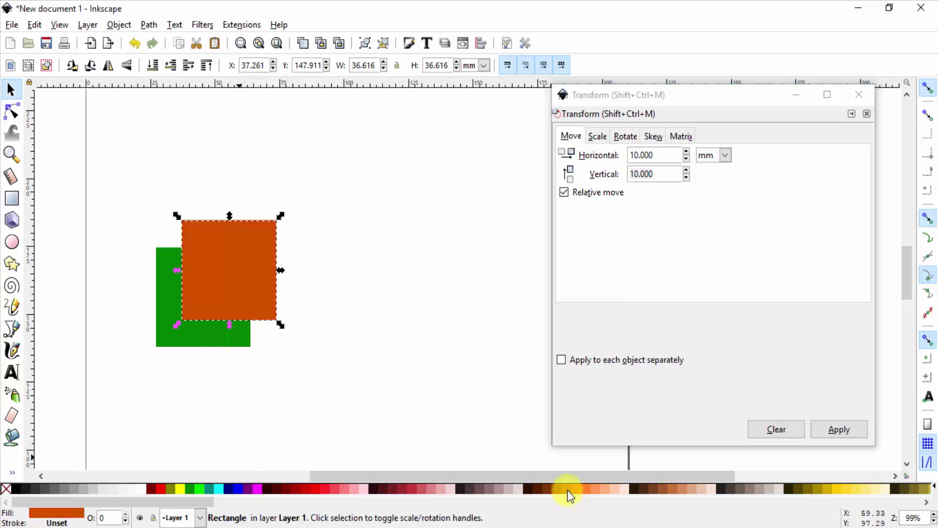
{"action": "left_click", "coordinate": [854, 431]}
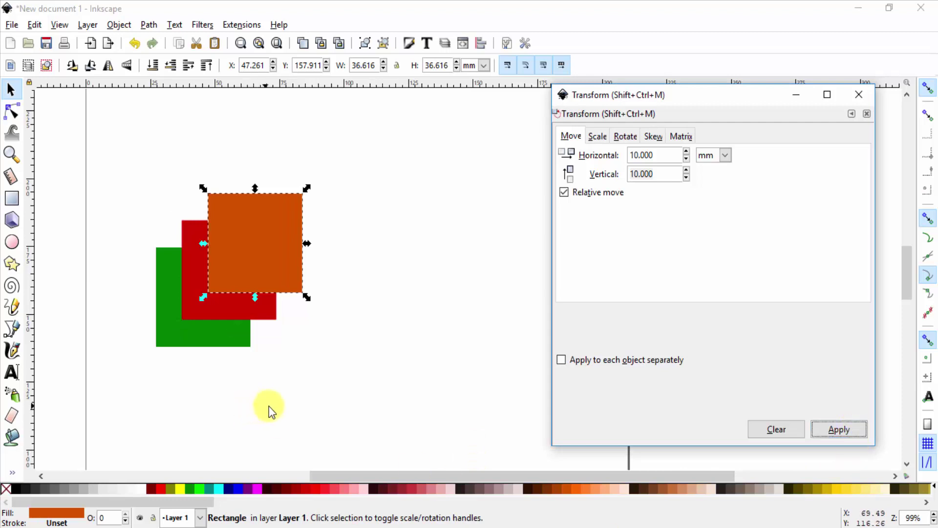
{"action": "left_click", "coordinate": [249, 490]}
{"action": "left_click", "coordinate": [839, 430]}
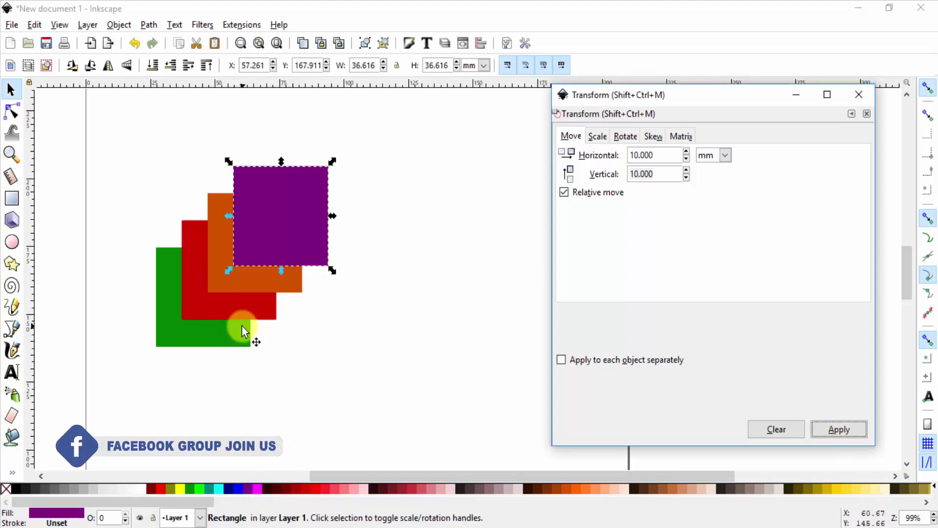
{"action": "key", "text": "ctrl+z"}
{"action": "key", "text": "ctrl+z"}
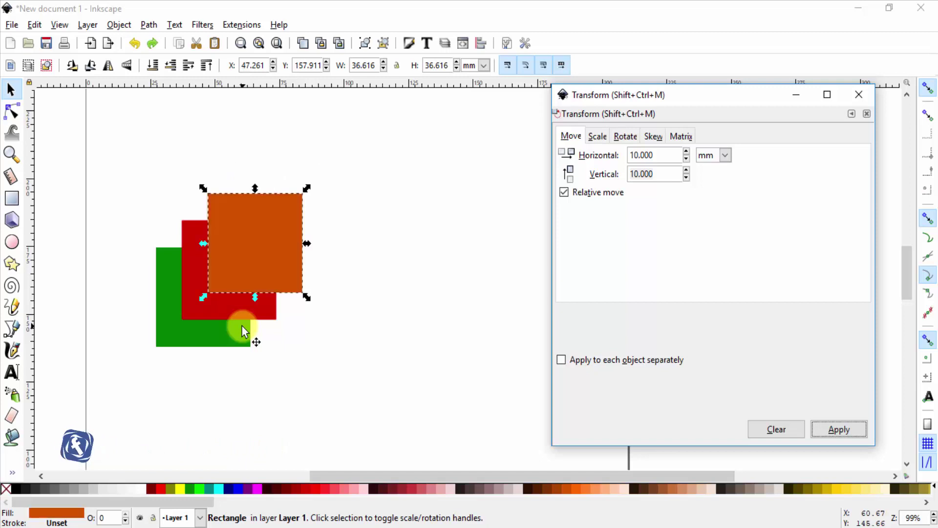
{"action": "key", "text": "ctrl+z"}
{"action": "key", "text": "ctrl+z"}
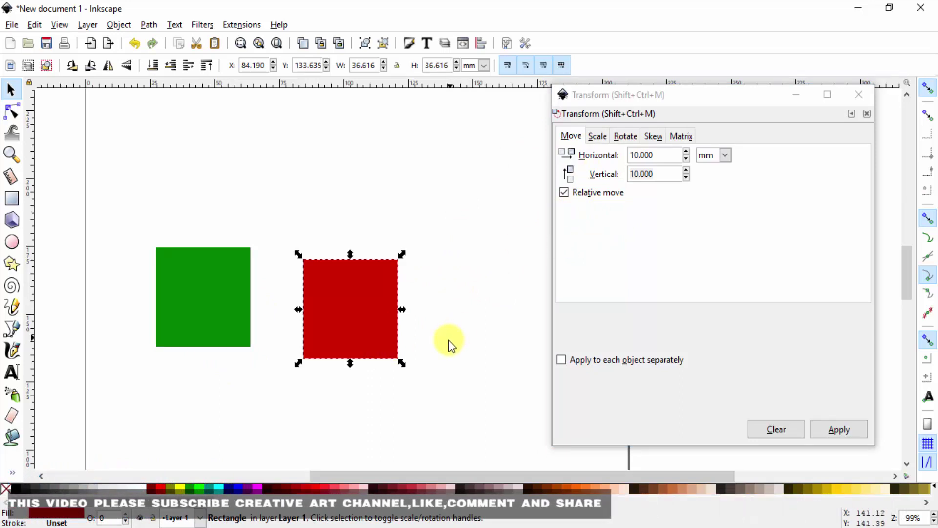
Undo back and drag the red square off the green one to its right.
{"action": "key", "text": "ctrl"}
{"action": "key", "text": "ctrl+z"}
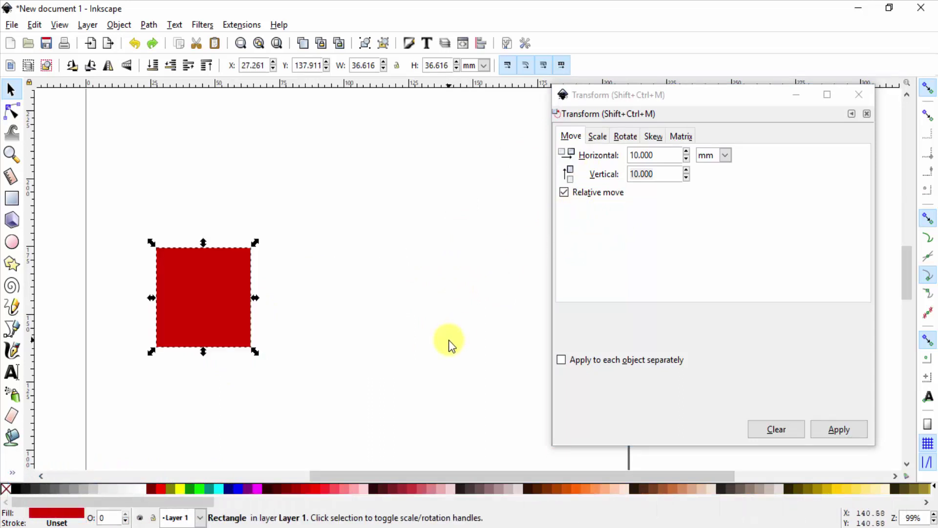
{"action": "scroll", "coordinate": [170, 266], "scroll_direction": "down", "scroll_amount": 1, "text": "ctrl"}
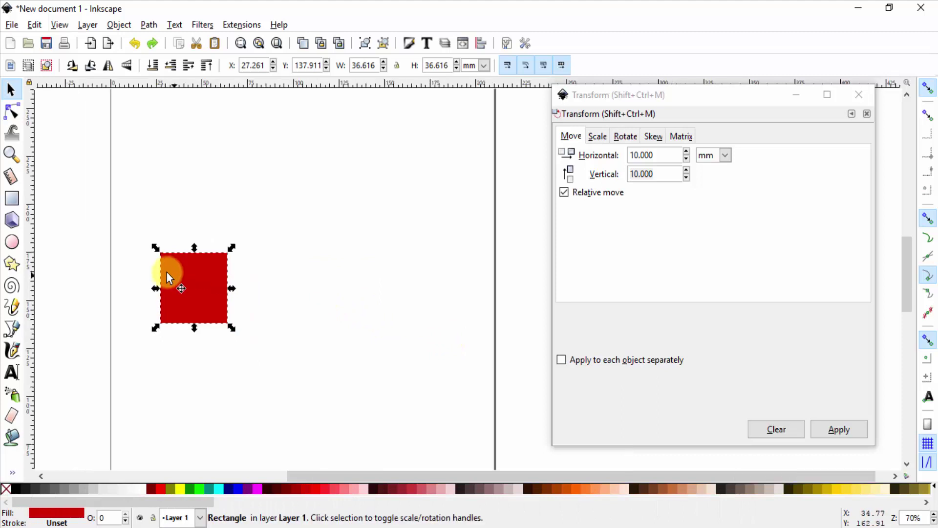
{"action": "scroll", "coordinate": [167, 271], "scroll_direction": "up", "scroll_amount": 2, "text": "ctrl"}
{"action": "mouse_move", "coordinate": [159, 241]}
{"action": "left_mouse_down"}
{"action": "mouse_move", "coordinate": [314, 256]}
{"action": "mouse_move", "coordinate": [295, 242]}
{"action": "left_mouse_up"}
{"action": "scroll", "coordinate": [96, 232], "scroll_direction": "down", "scroll_amount": 2, "text": "ctrl"}
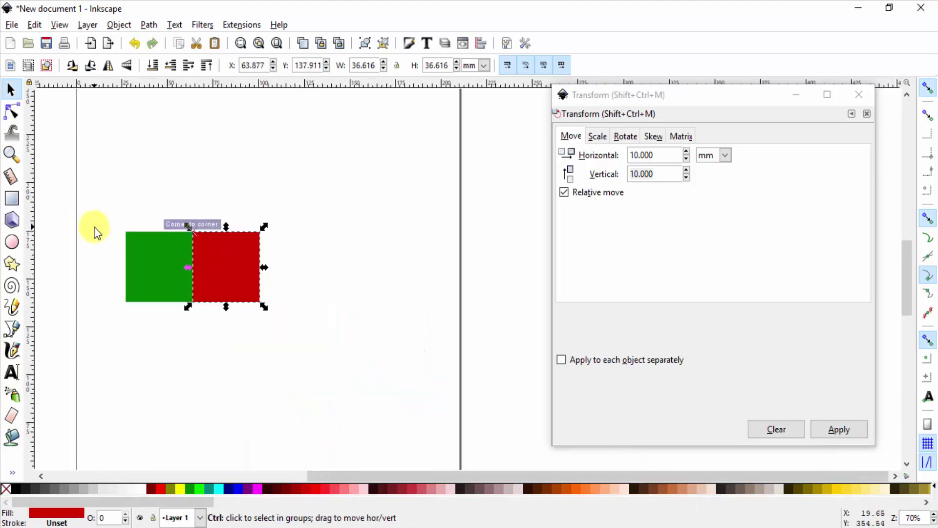
Duplicate the green-and-red pair and place the copy to the right.
{"action": "mouse_move", "coordinate": [93, 186]}
{"action": "left_mouse_down"}
{"action": "mouse_move", "coordinate": [264, 309]}
{"action": "mouse_move", "coordinate": [192, 268]}
{"action": "left_mouse_up"}
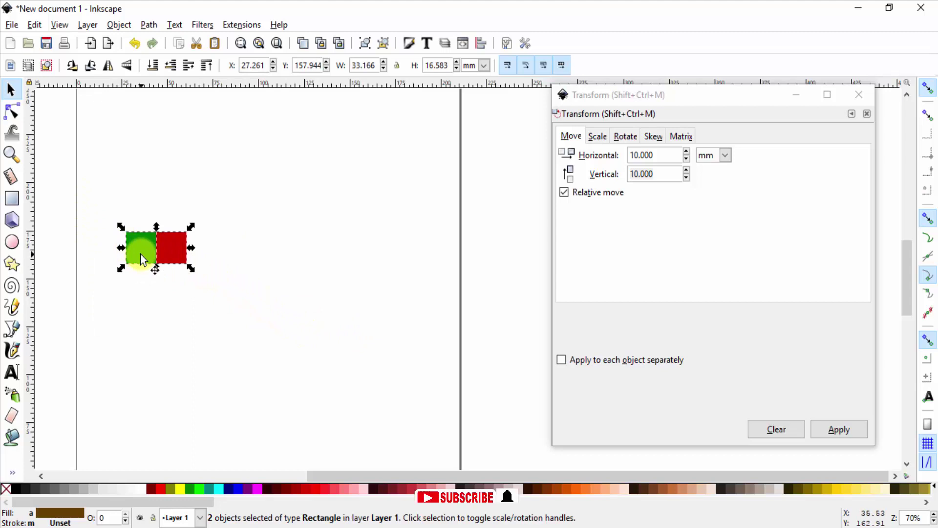
{"action": "key", "text": "ctrl+d"}
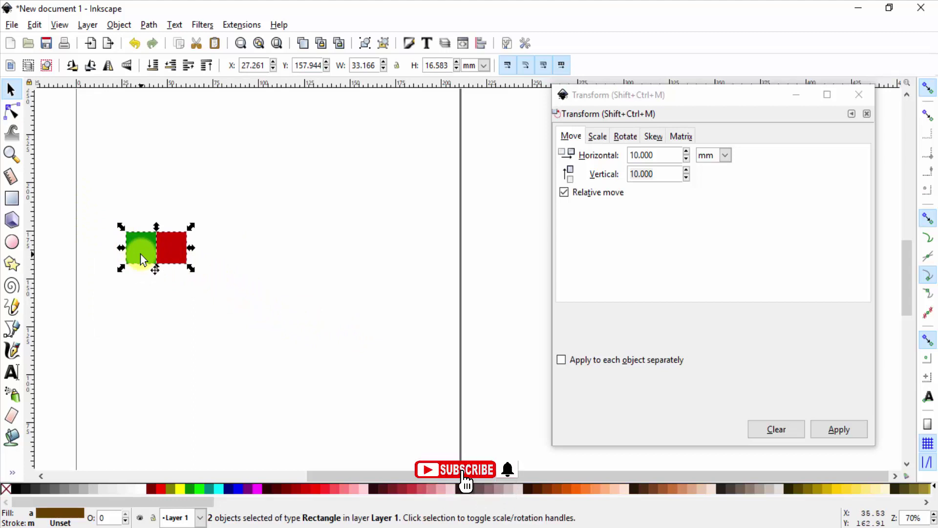
{"action": "left_click_drag", "start_coordinate": [140, 255], "coordinate": [202, 257]}
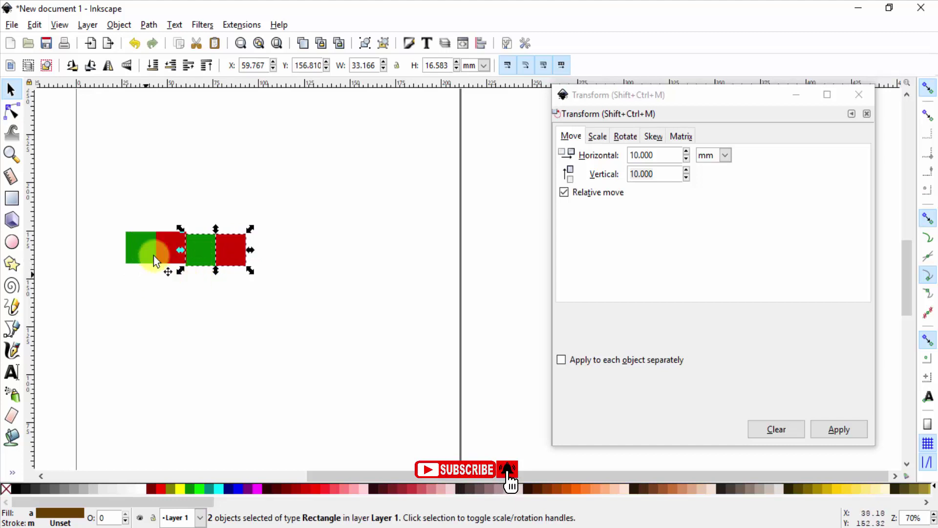
{"action": "scroll", "coordinate": [163, 234], "scroll_direction": "up", "scroll_amount": 1, "text": "ctrl"}
{"action": "scroll", "coordinate": [200, 234], "scroll_direction": "up", "scroll_amount": 2, "text": "ctrl"}
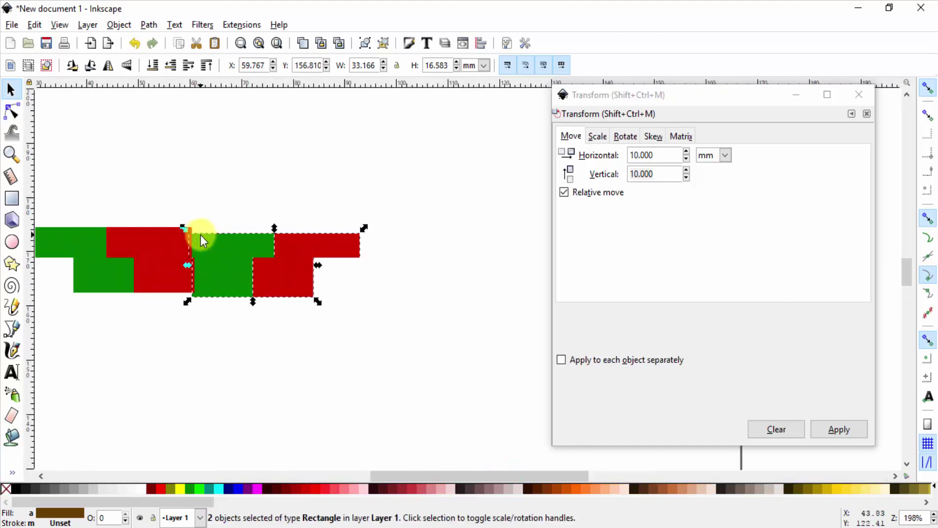
{"action": "scroll", "coordinate": [200, 234], "scroll_direction": "up", "scroll_amount": 2, "text": "ctrl"}
Snap the squares edge to edge into an alternating green-red row.
{"action": "left_click", "coordinate": [186, 248]}
{"action": "left_click_drag", "start_coordinate": [192, 237], "coordinate": [180, 250]}
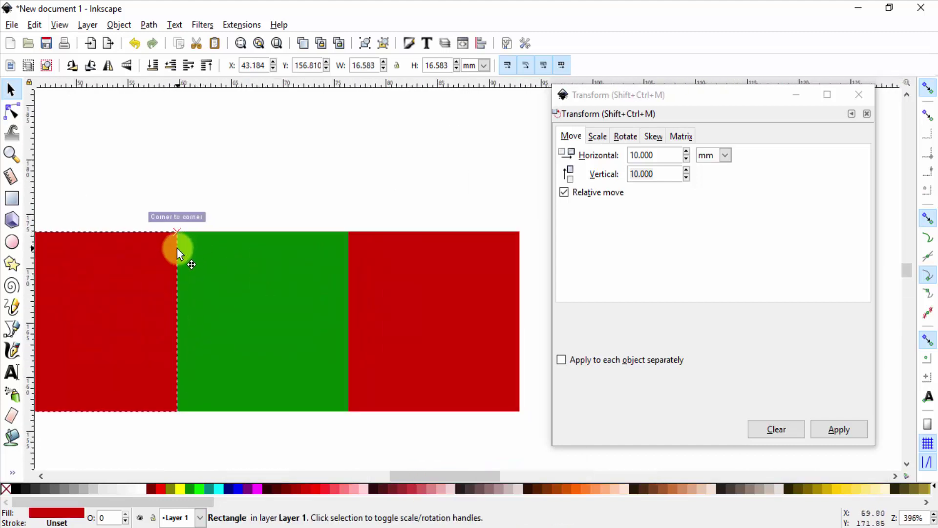
{"action": "scroll", "coordinate": [171, 232], "scroll_direction": "down", "scroll_amount": 3, "text": "ctrl"}
{"action": "scroll", "coordinate": [69, 247], "scroll_direction": "down", "scroll_amount": 1, "text": "ctrl"}
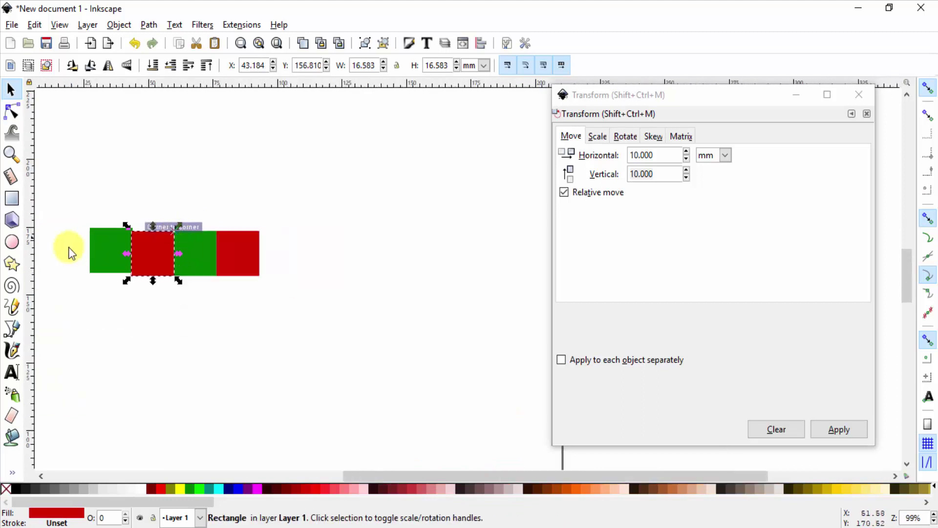
{"action": "scroll", "coordinate": [119, 241], "scroll_direction": "up", "scroll_amount": 1, "text": "ctrl"}
{"action": "scroll", "coordinate": [133, 220], "scroll_direction": "up", "scroll_amount": 2, "text": "ctrl"}
{"action": "left_click_drag", "start_coordinate": [133, 220], "coordinate": [123, 235]}
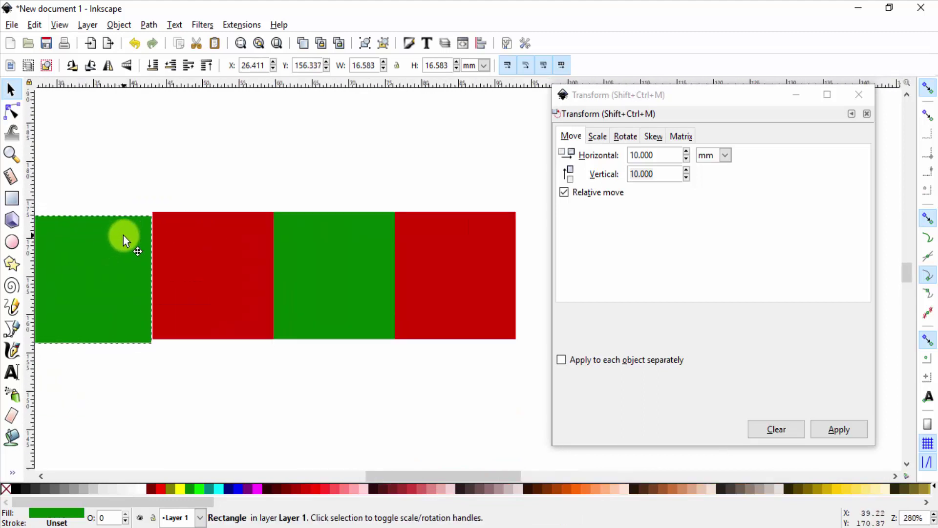
{"action": "scroll", "coordinate": [191, 218], "scroll_direction": "down", "scroll_amount": 1, "text": "ctrl"}
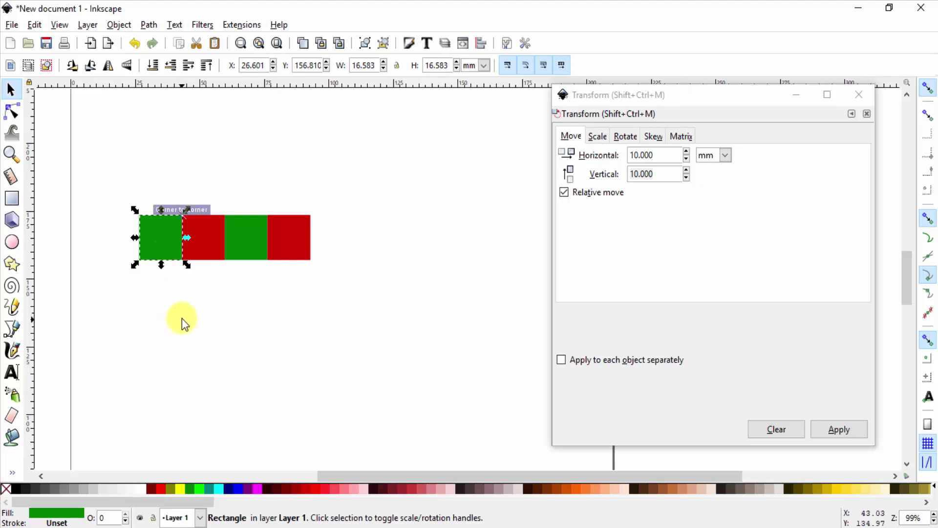
Select all four squares, clear the move offsets to zero, and drag the row up-left.
{"action": "left_click_drag", "start_coordinate": [95, 171], "coordinate": [369, 328]}
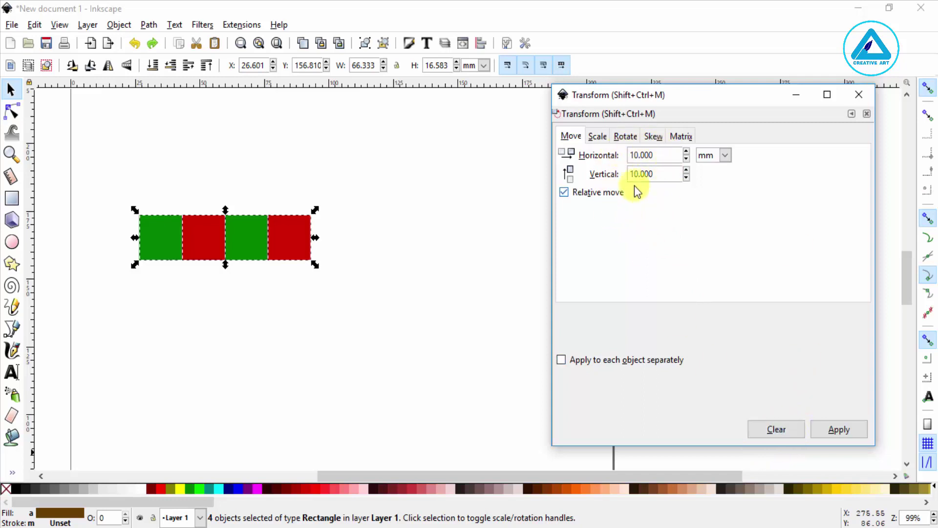
{"action": "left_click", "coordinate": [777, 430]}
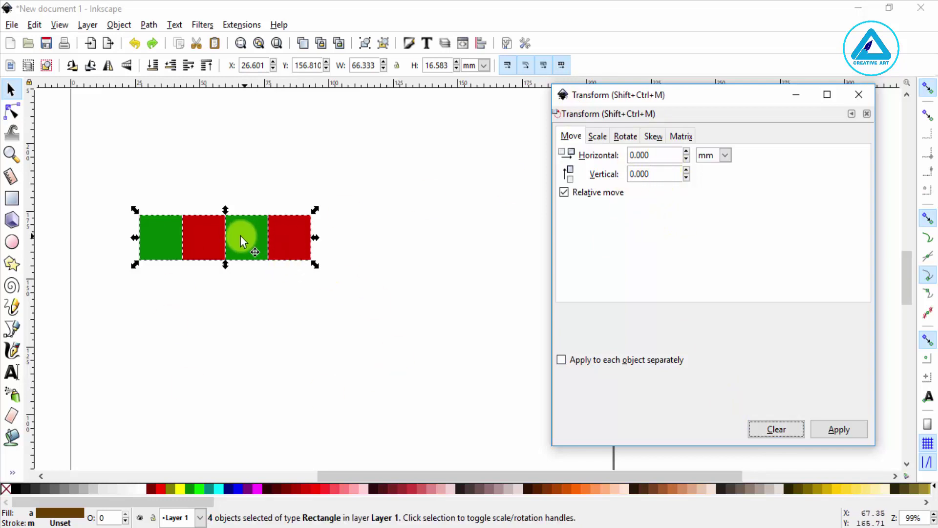
{"action": "mouse_move", "coordinate": [230, 230]}
{"action": "left_mouse_down"}
{"action": "mouse_move", "coordinate": [276, 278]}
{"action": "mouse_move", "coordinate": [218, 201]}
{"action": "left_mouse_up"}
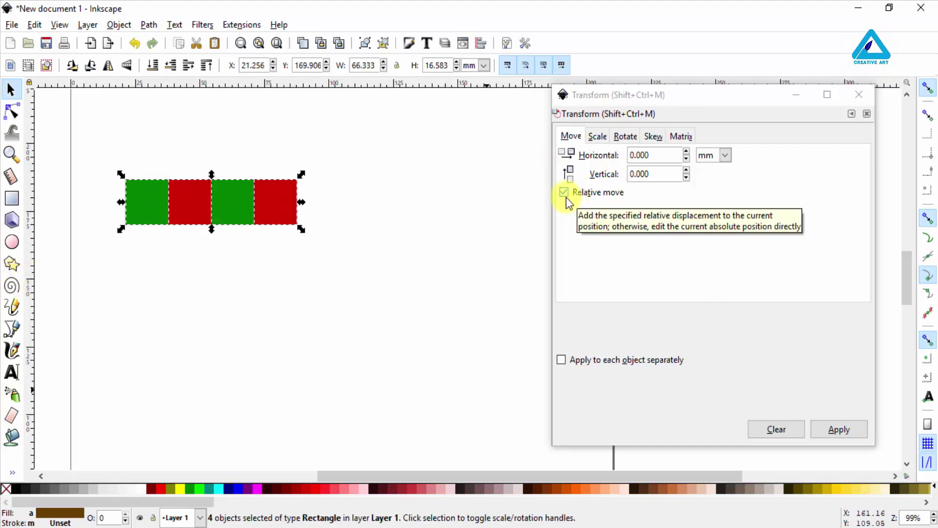
Turn off Relative move so the Move fields show the row's absolute position.
{"action": "left_click", "coordinate": [564, 196]}
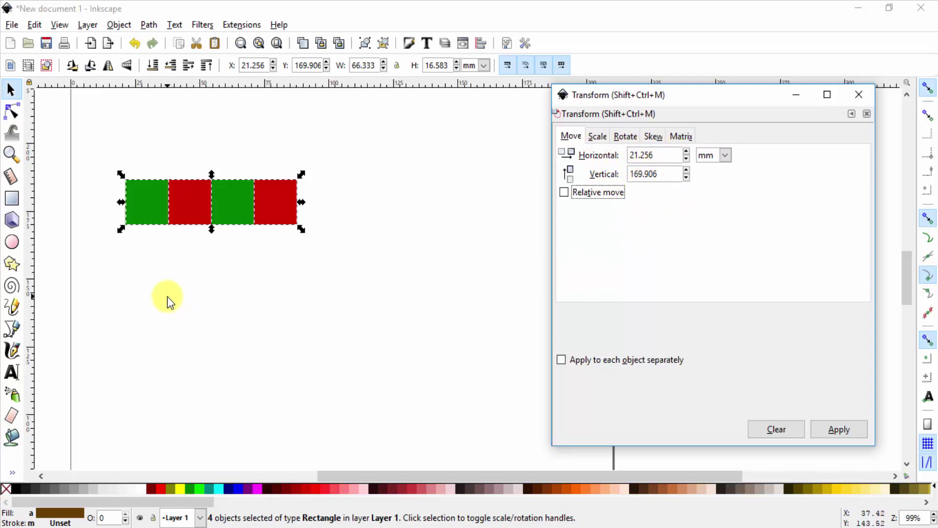
{"action": "scroll", "coordinate": [167, 296], "scroll_direction": "down", "scroll_amount": 3}
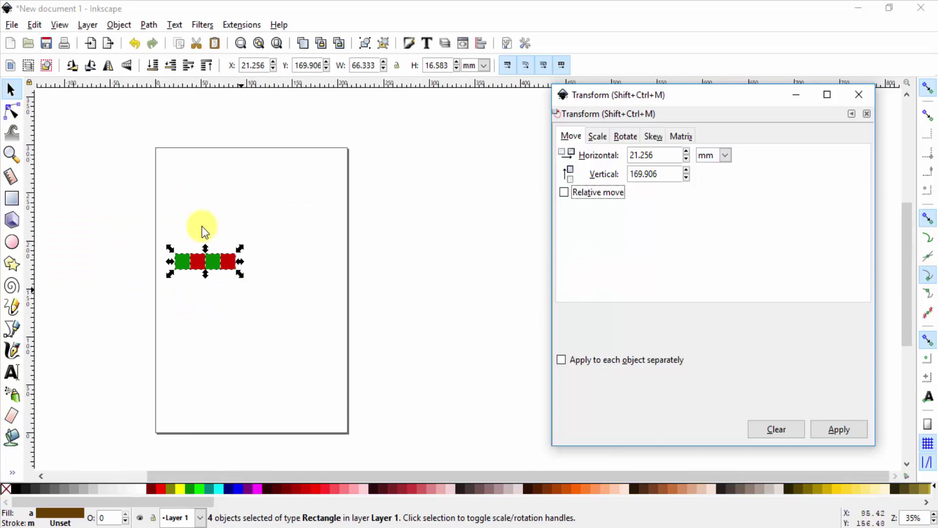
{"action": "key", "text": "ctrl+z"}
{"action": "key", "text": "ctrl+shift+z"}
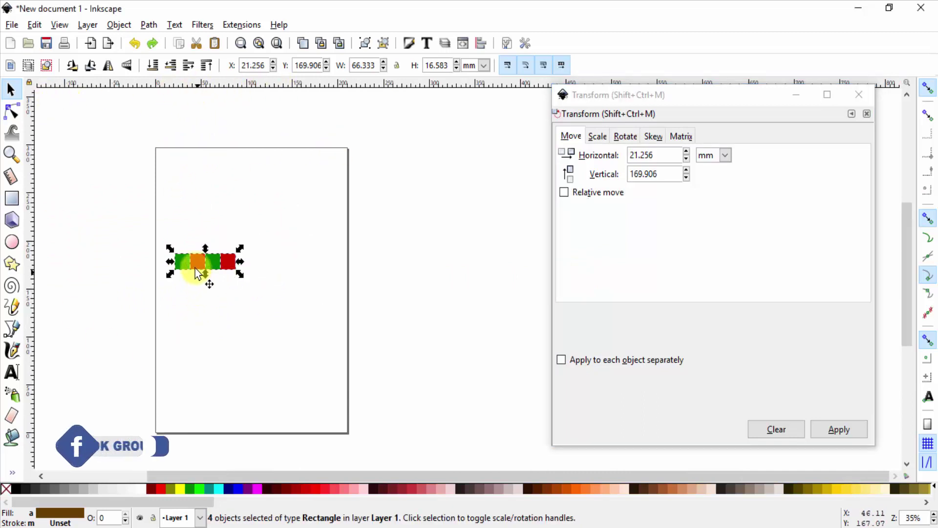
Drag the four-square row down the page, back up, then toward the upper left.
{"action": "left_click_drag", "start_coordinate": [215, 262], "coordinate": [207, 351]}
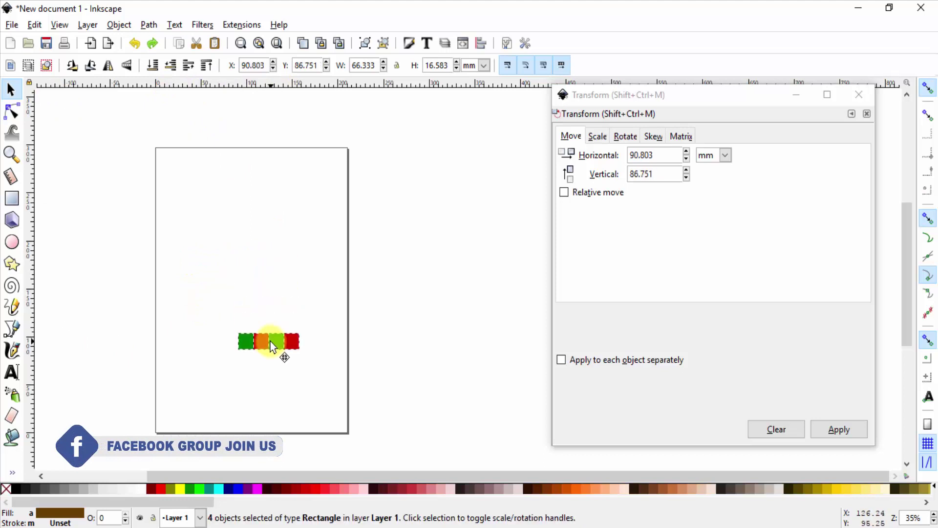
{"action": "left_click_drag", "start_coordinate": [207, 351], "coordinate": [207, 244]}
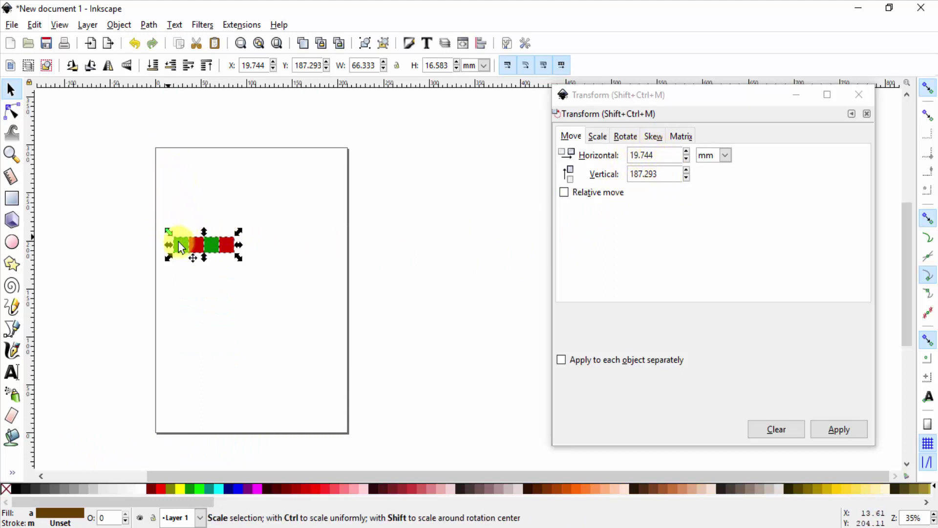
{"action": "mouse_move", "coordinate": [201, 250]}
{"action": "left_mouse_down"}
{"action": "mouse_move", "coordinate": [188, 170]}
{"action": "mouse_move", "coordinate": [210, 367]}
{"action": "mouse_move", "coordinate": [299, 335]}
{"action": "mouse_move", "coordinate": [215, 222]}
{"action": "left_mouse_up"}
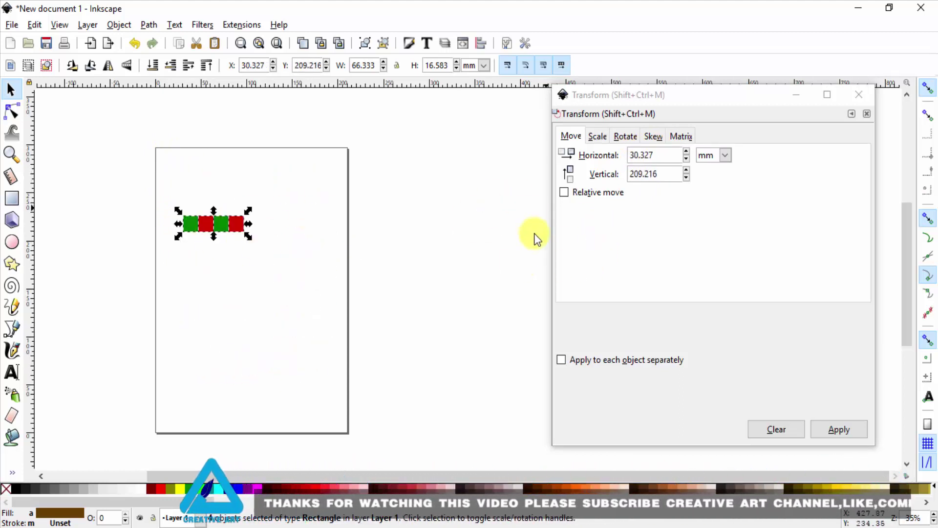
Re-enable Relative move and set the Horizontal offset to 10 mm, vertical staying 0.
{"action": "scroll", "coordinate": [190, 222], "scroll_direction": "up", "scroll_amount": 3}
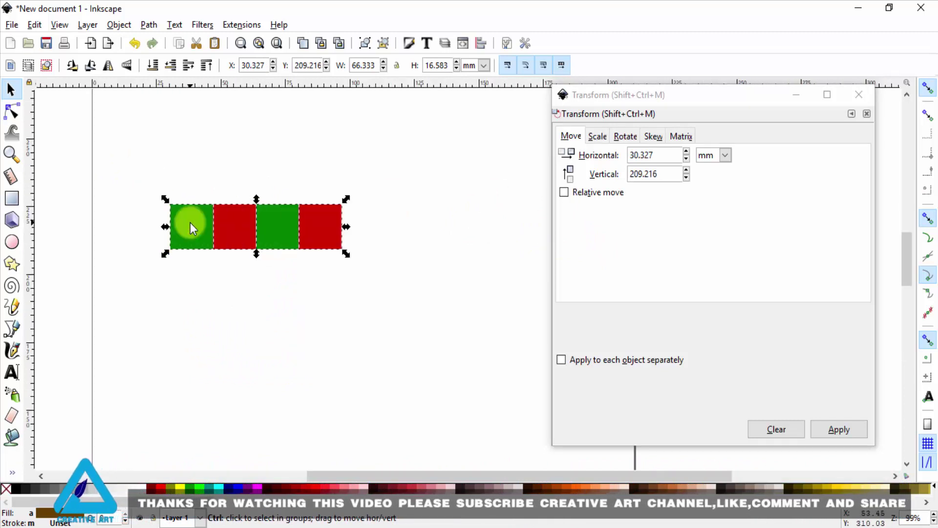
{"action": "left_click", "coordinate": [566, 194]}
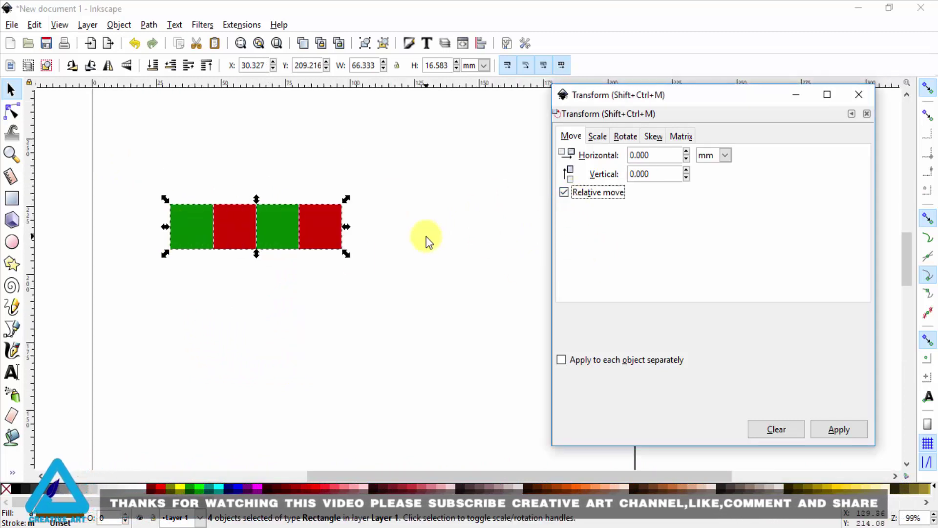
{"action": "scroll", "coordinate": [163, 259], "scroll_direction": "down", "scroll_amount": 1}
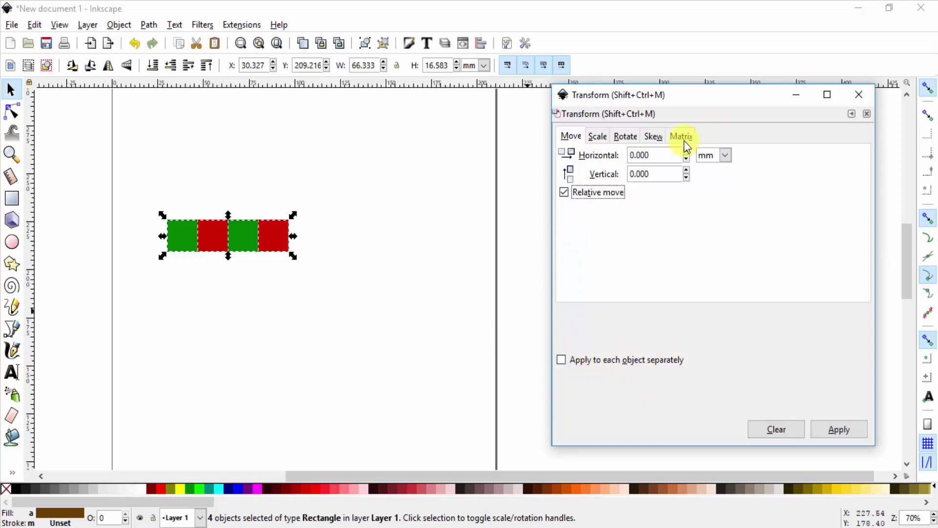
{"action": "left_click_drag", "start_coordinate": [654, 154], "coordinate": [582, 163]}
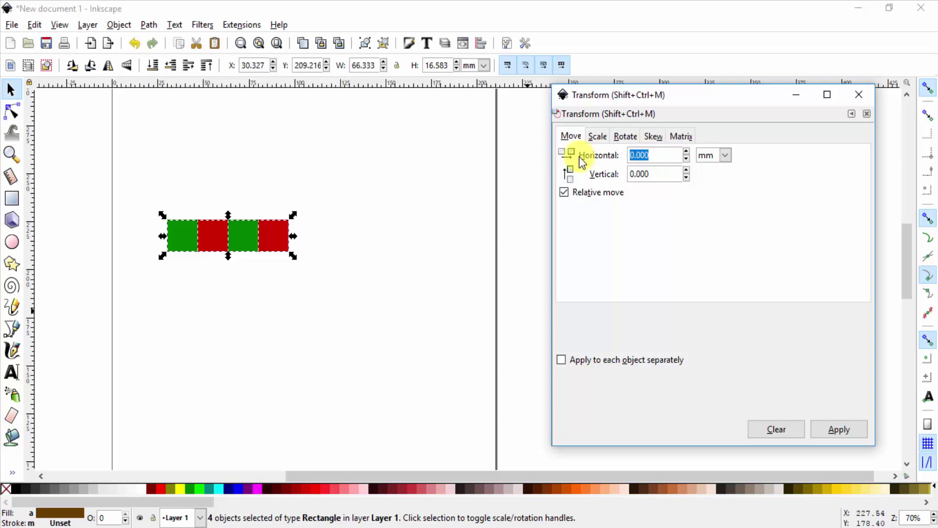
{"action": "type", "text": "0"}
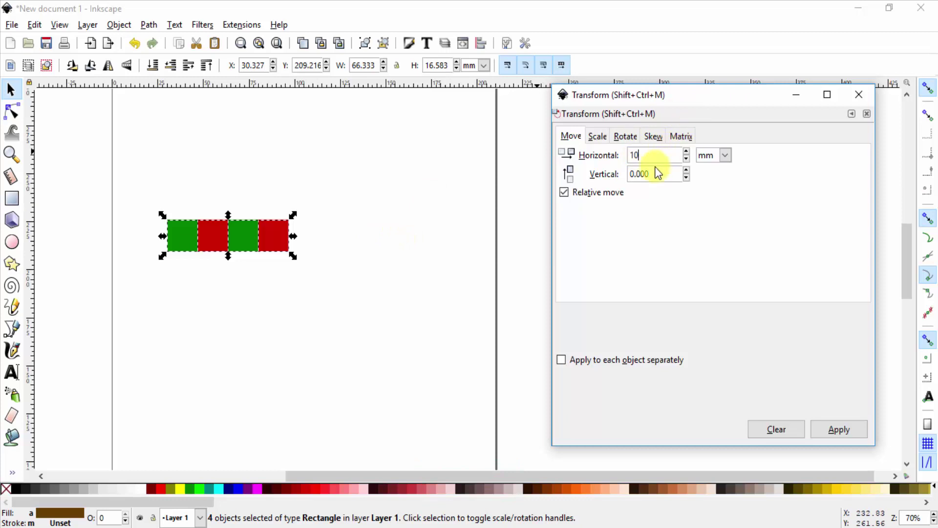
Apply the 10 mm move twice, undo it, then enable Apply to each object separately.
{"action": "left_click", "coordinate": [840, 430]}
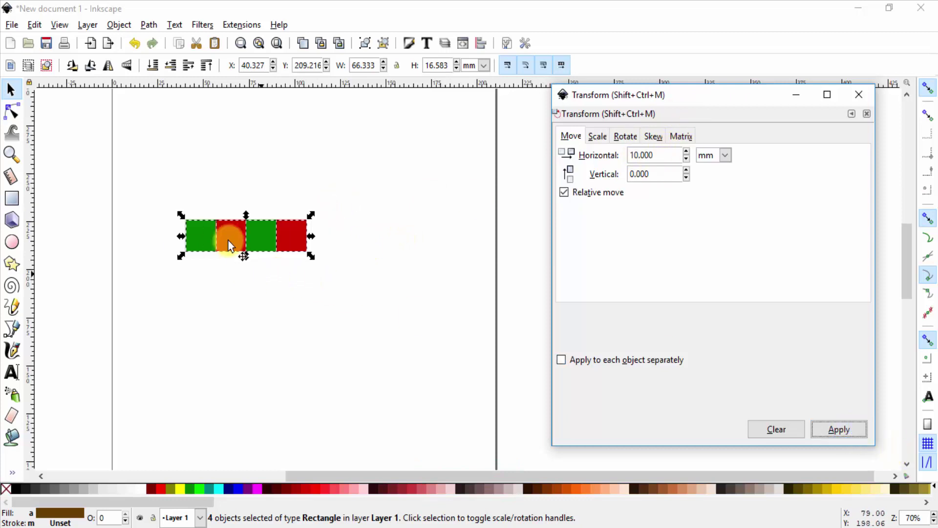
{"action": "left_click", "coordinate": [839, 432]}
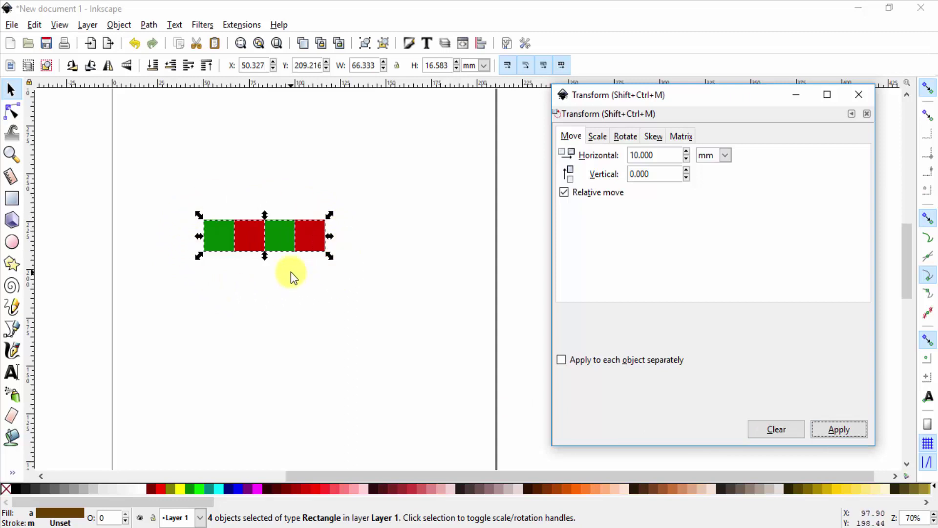
{"action": "key", "text": "ctrl+z"}
{"action": "key", "text": "ctrl+z"}
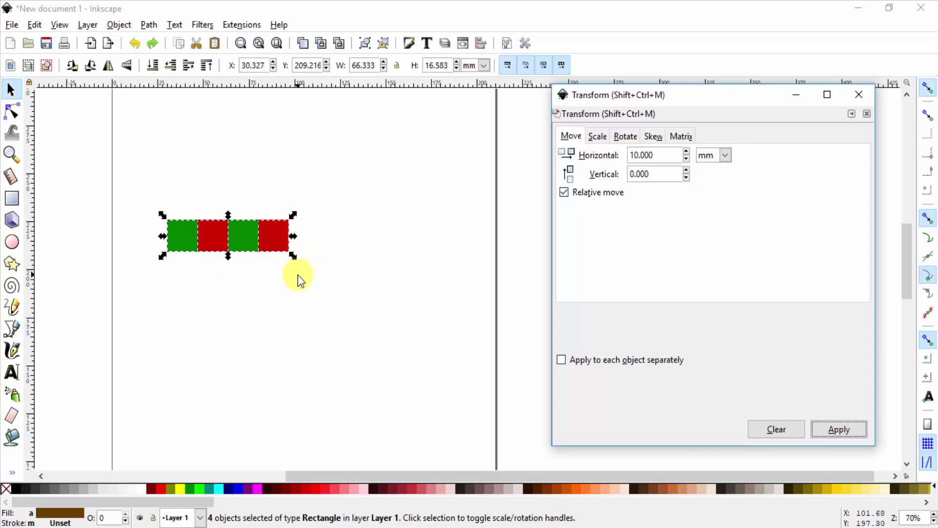
{"action": "left_click", "coordinate": [563, 360]}
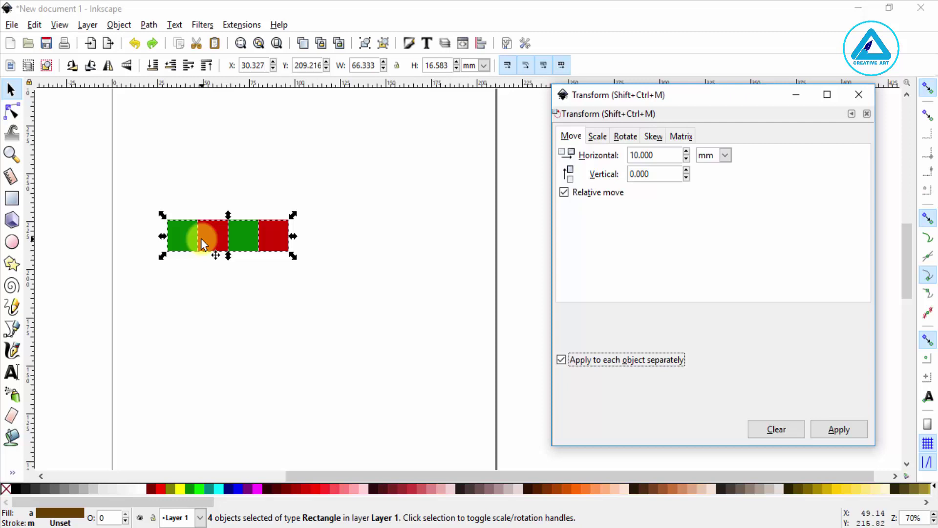
{"action": "left_click", "coordinate": [839, 430]}
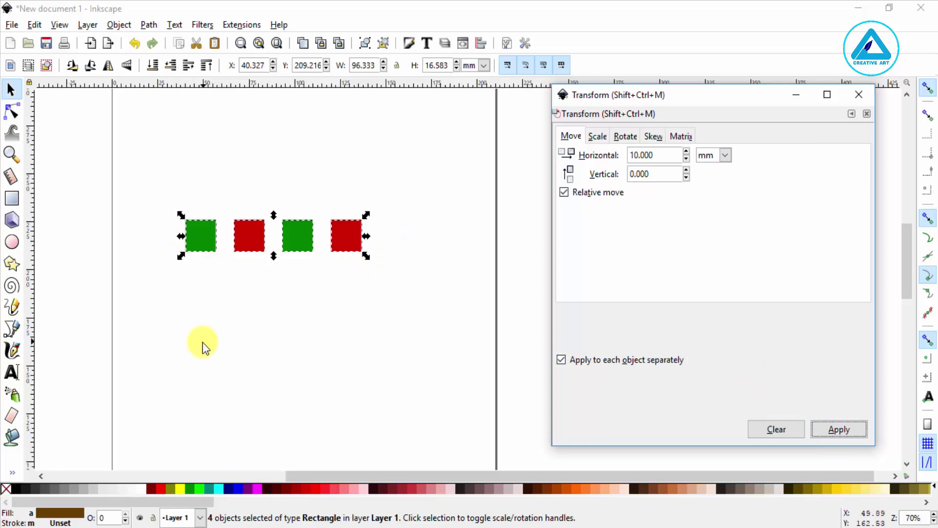
{"action": "key", "text": "ctrl+z"}
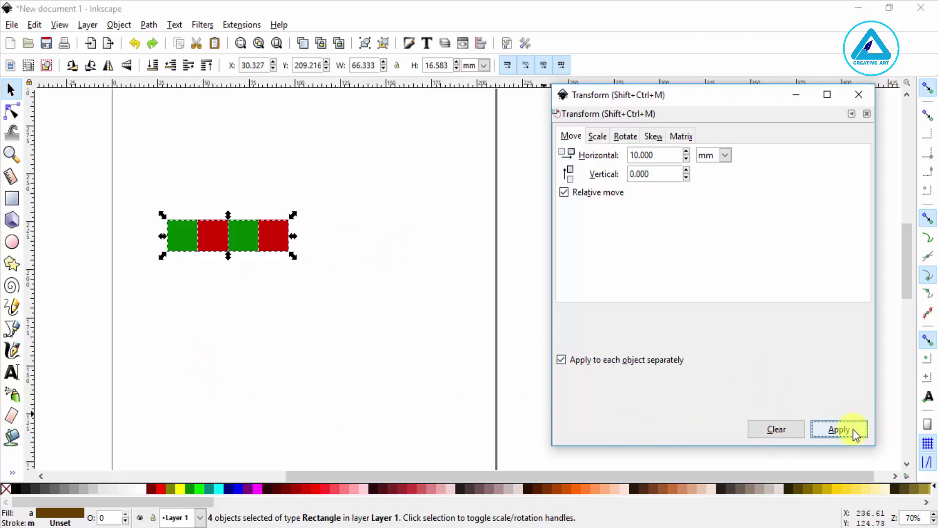
{"action": "left_click", "coordinate": [848, 429]}
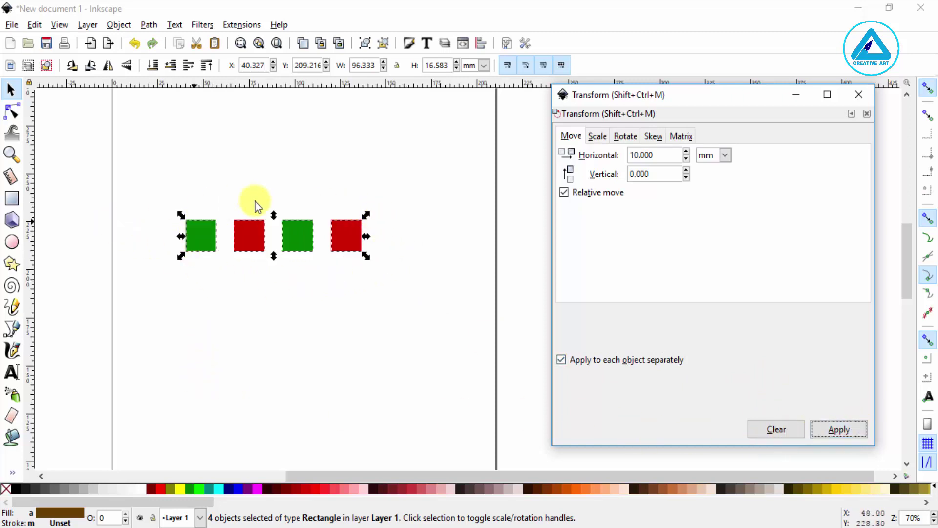
{"action": "key", "text": "ctrl+z"}
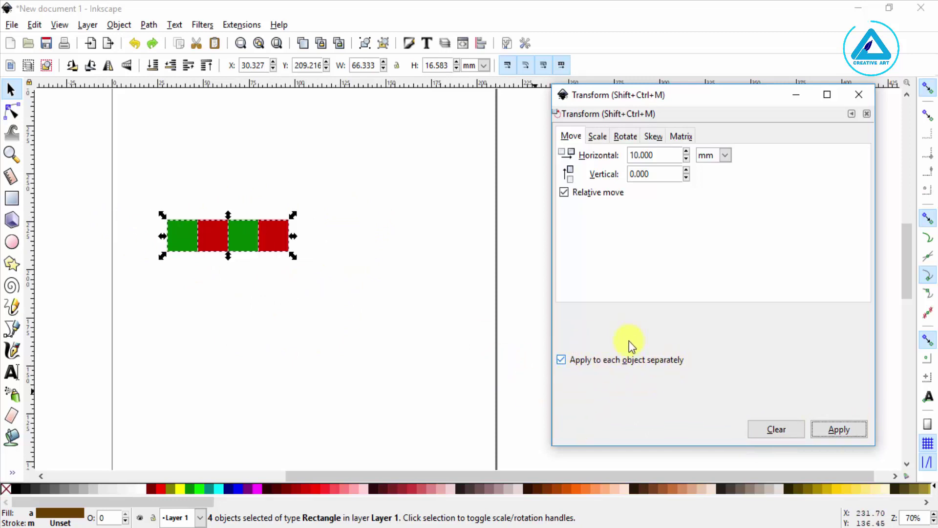
{"action": "left_click", "coordinate": [599, 138]}
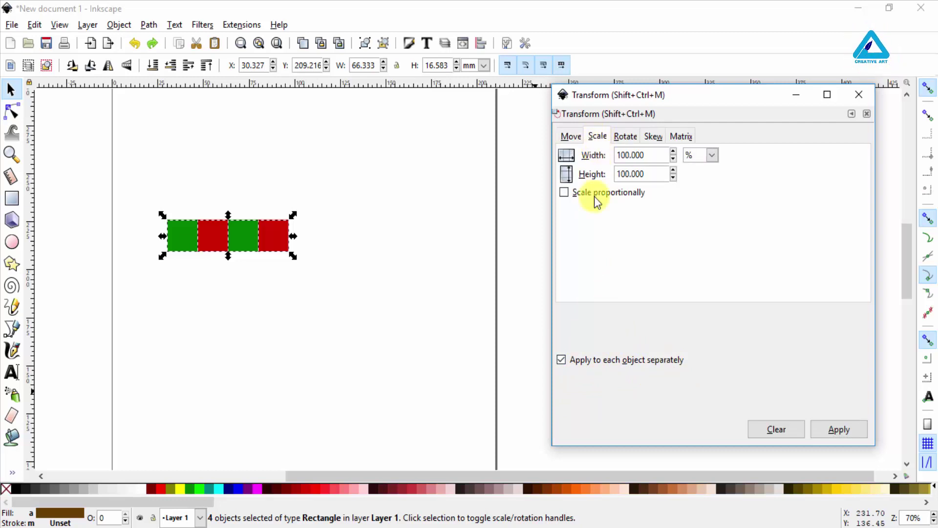
{"action": "left_click", "coordinate": [625, 137]}
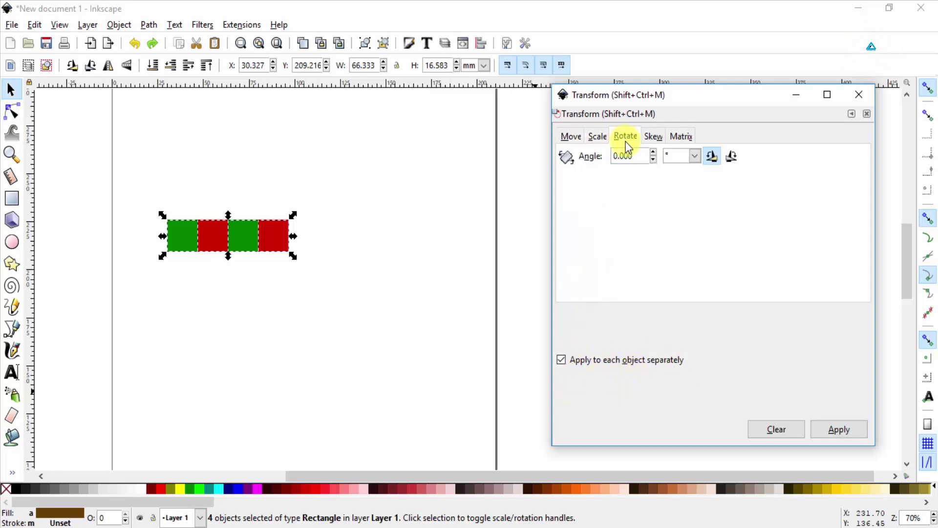
{"action": "left_click", "coordinate": [653, 136]}
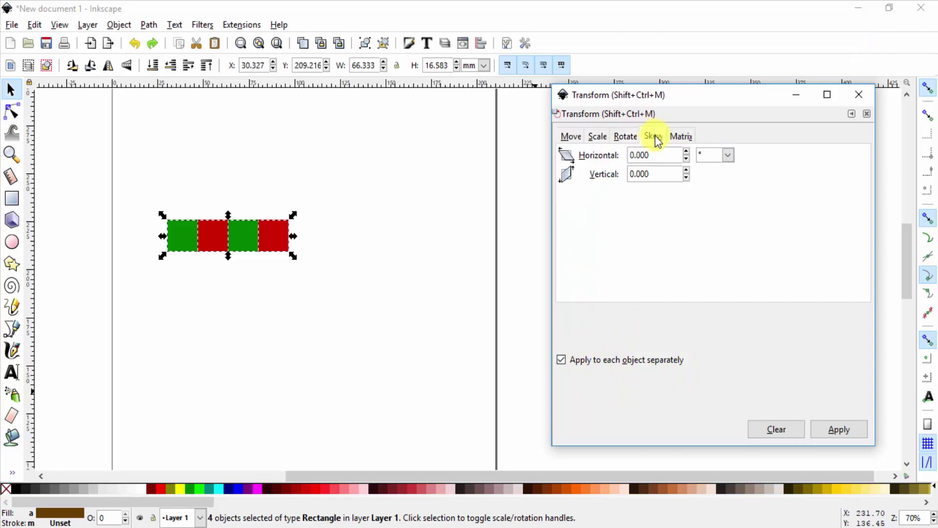
{"action": "left_click", "coordinate": [598, 136]}
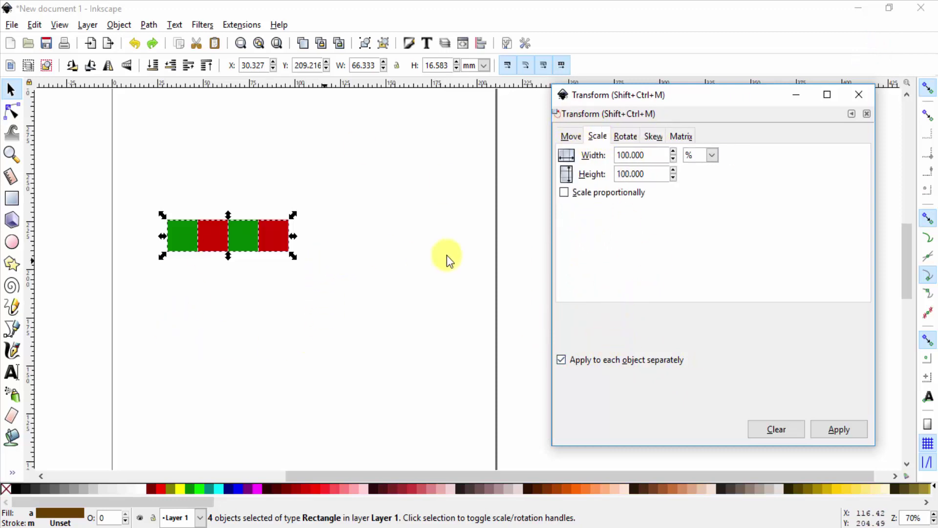
{"action": "left_click", "coordinate": [181, 233]}
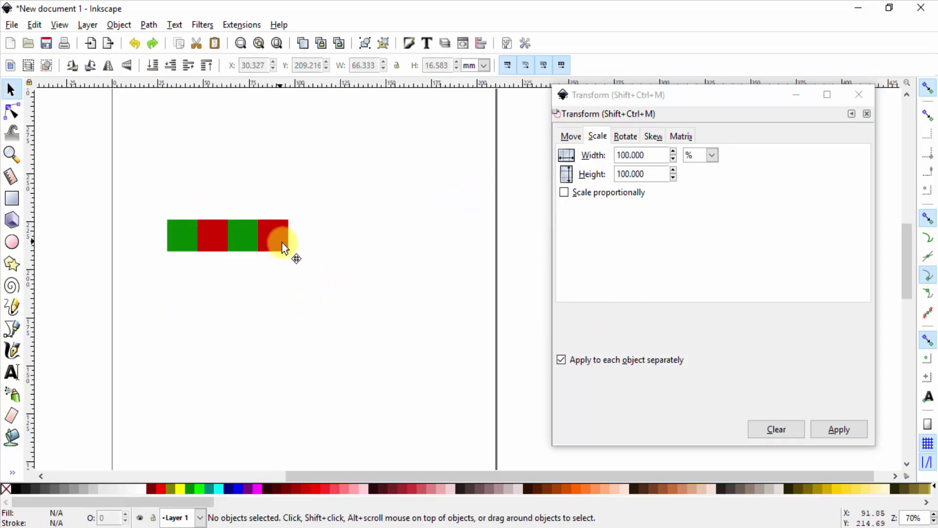
Duplicate the last red square and place the copy, at original size, below the row.
{"action": "left_click_drag", "start_coordinate": [282, 242], "coordinate": [338, 342]}
{"action": "key", "text": "ctrl+z"}
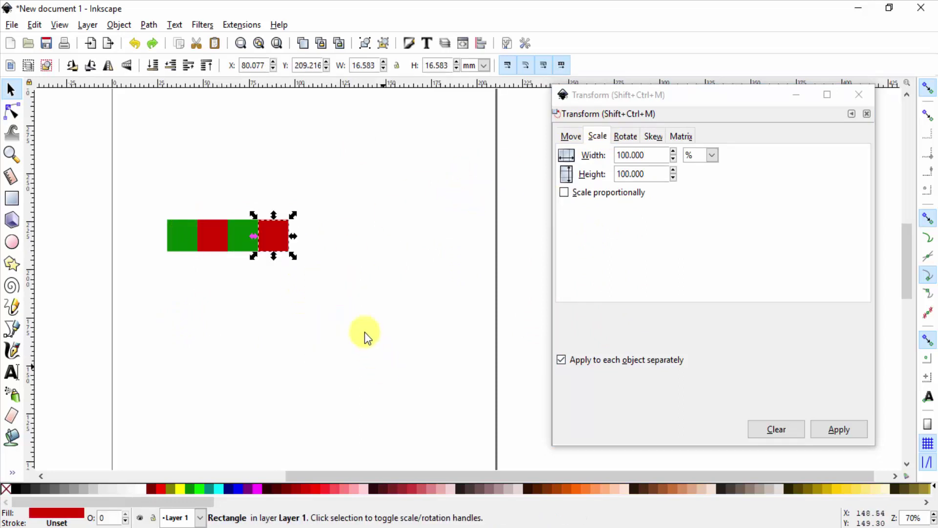
{"action": "key", "text": "ctrl+d"}
{"action": "mouse_move", "coordinate": [265, 241]}
{"action": "left_mouse_down"}
{"action": "mouse_move", "coordinate": [336, 354]}
{"action": "mouse_move", "coordinate": [438, 428]}
{"action": "left_mouse_up"}
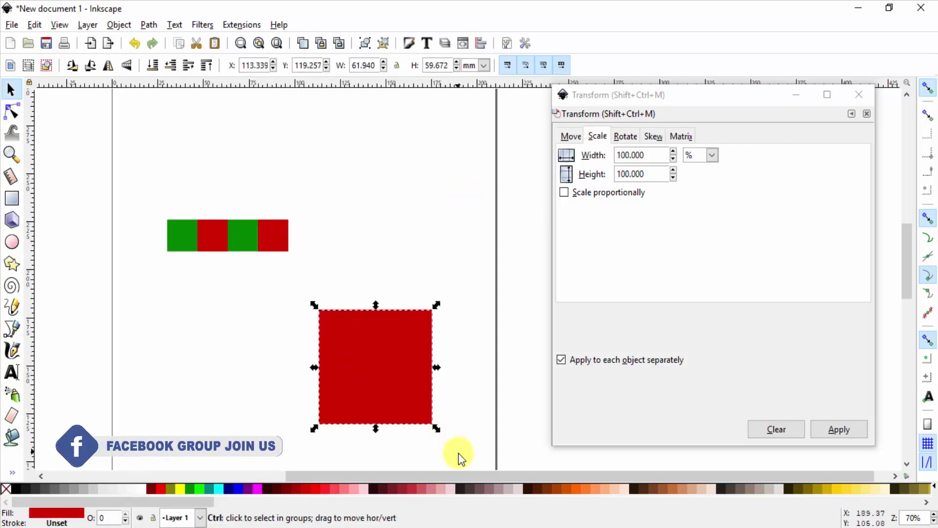
{"action": "key", "text": "ctrl+z"}
{"action": "left_click_drag", "start_coordinate": [356, 303], "coordinate": [464, 225]}
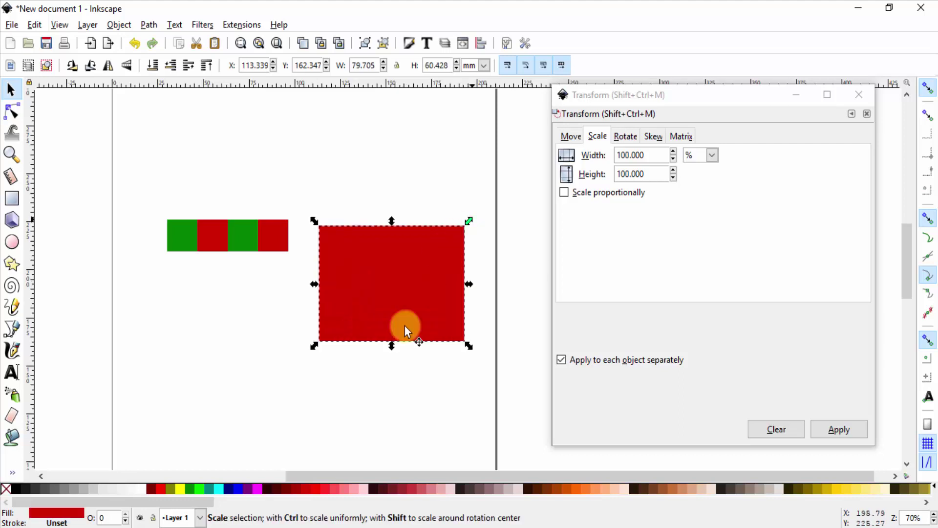
{"action": "key", "text": "ctrl+z"}
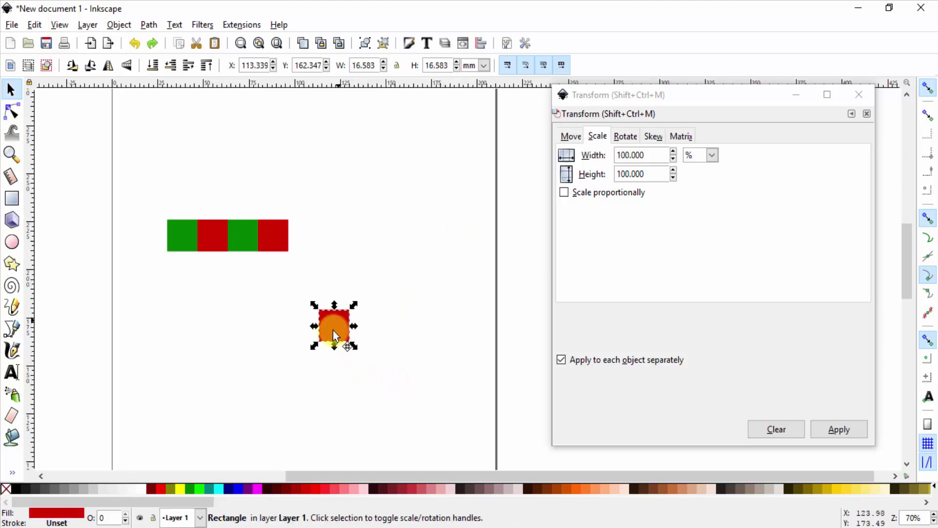
{"action": "left_click_drag", "start_coordinate": [332, 330], "coordinate": [323, 393]}
Reselect all four squares of the row with a rubber-band selection.
{"action": "left_click_drag", "start_coordinate": [115, 191], "coordinate": [328, 304]}
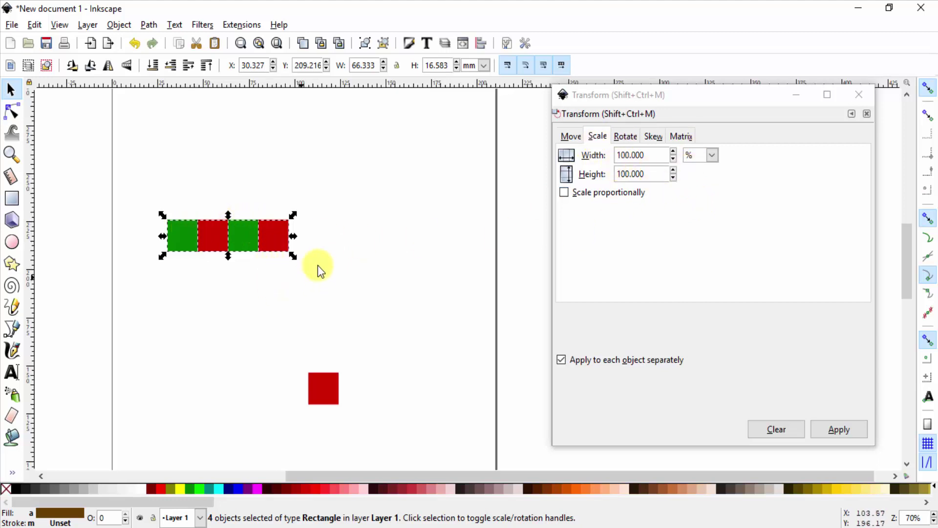
{"action": "left_click", "coordinate": [247, 264]}
{"action": "left_click", "coordinate": [273, 236]}
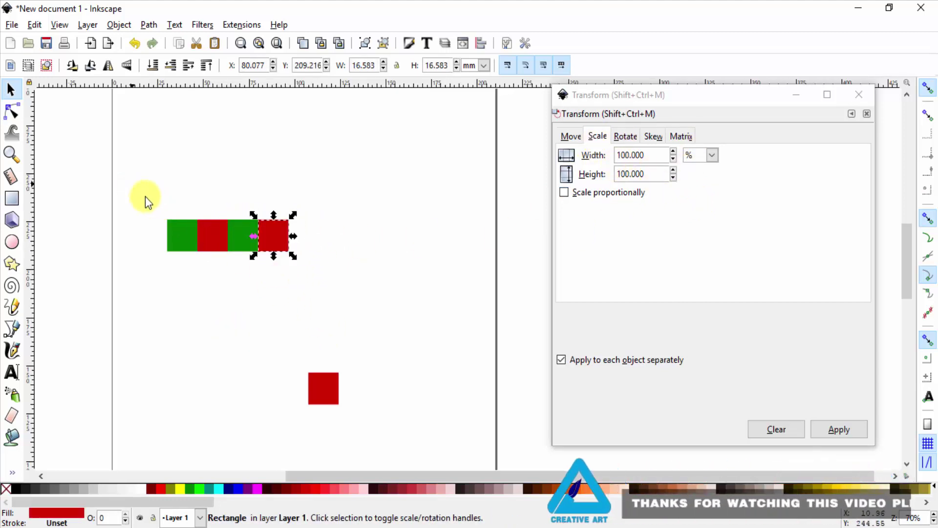
{"action": "left_click_drag", "start_coordinate": [132, 183], "coordinate": [331, 294]}
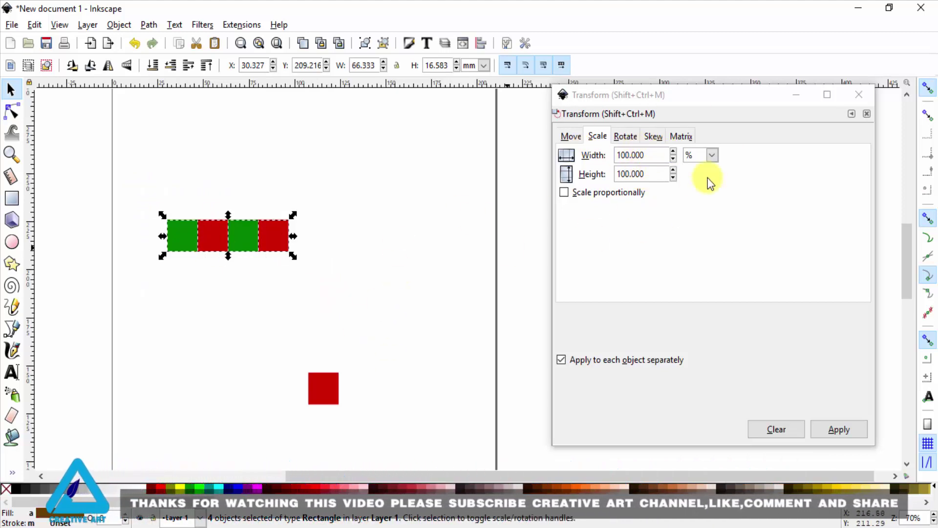
Scale the row to 150% width and height, then undo the enlargement.
{"action": "left_click", "coordinate": [649, 155]}
{"action": "key", "text": "ctrl+a"}
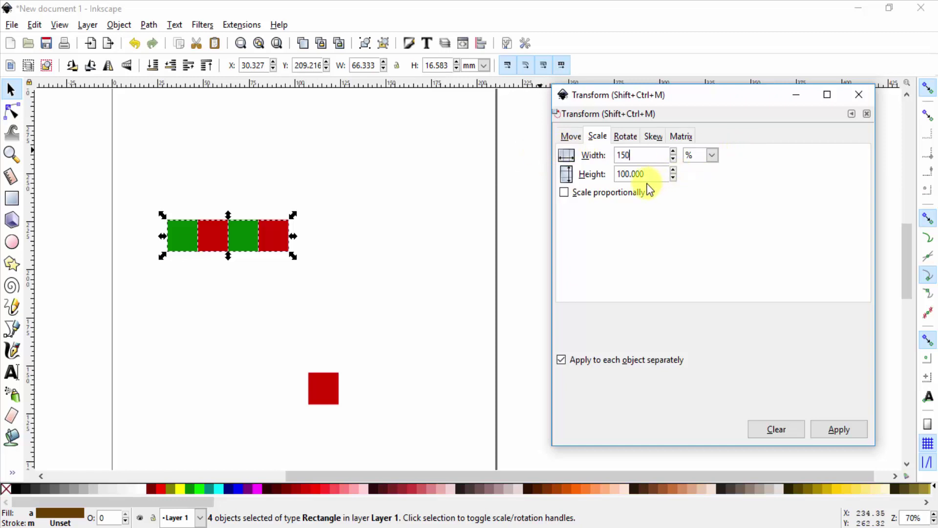
{"action": "left_click_drag", "start_coordinate": [646, 174], "coordinate": [561, 175]}
{"action": "type", "text": "15"}
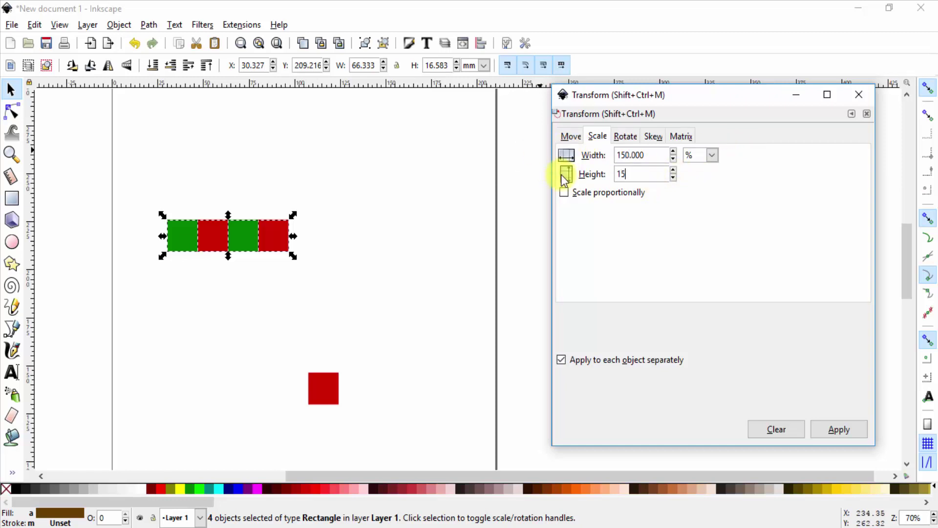
{"action": "type", "text": "0"}
{"action": "left_click", "coordinate": [838, 429]}
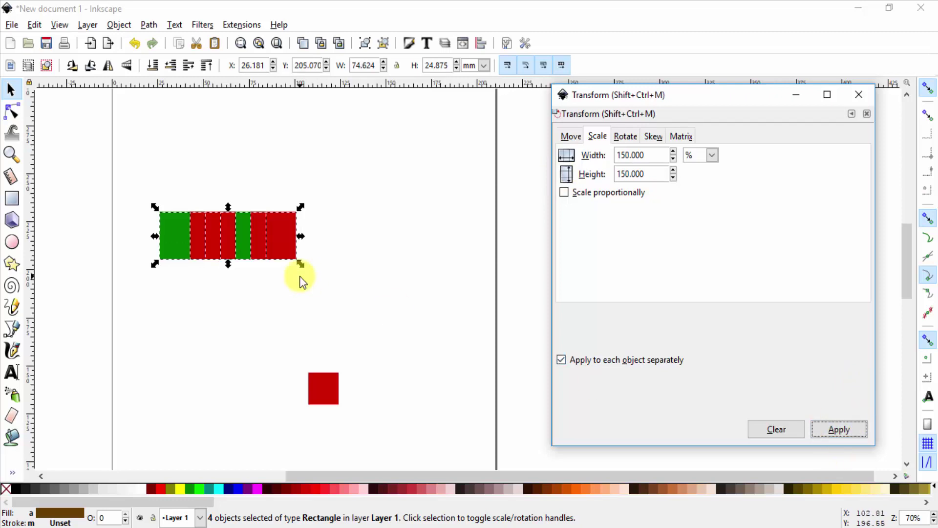
{"action": "key", "text": "ctrl+z"}
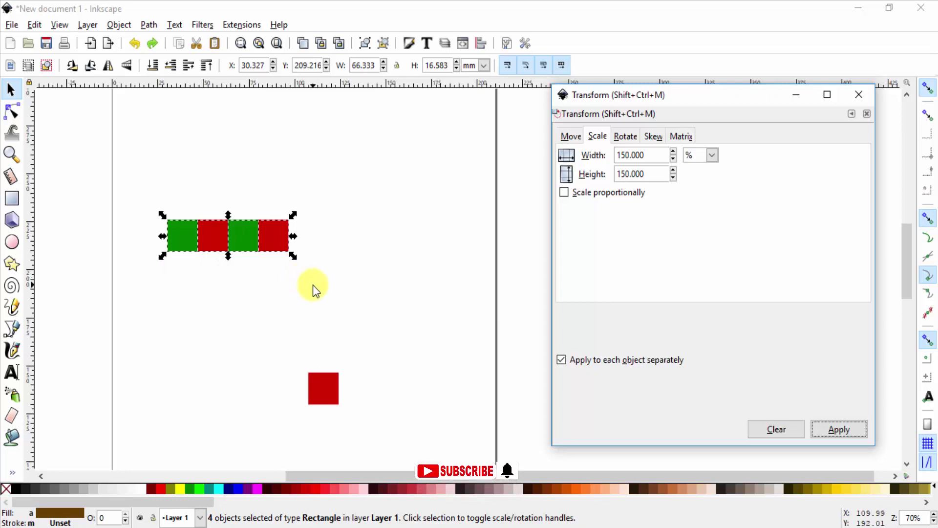
Scale each square separately to 90% width and 90% height, units kept as %.
{"action": "left_click_drag", "start_coordinate": [651, 174], "coordinate": [498, 166]}
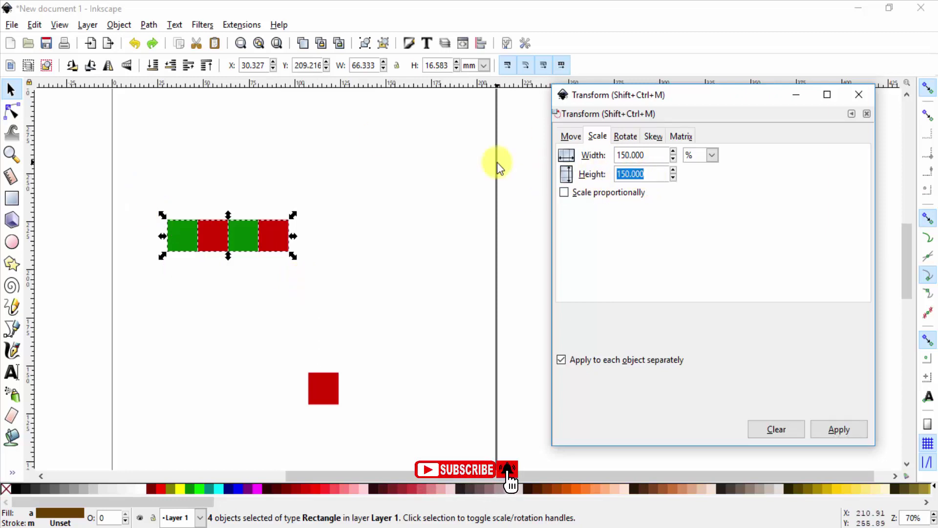
{"action": "type", "text": "90"}
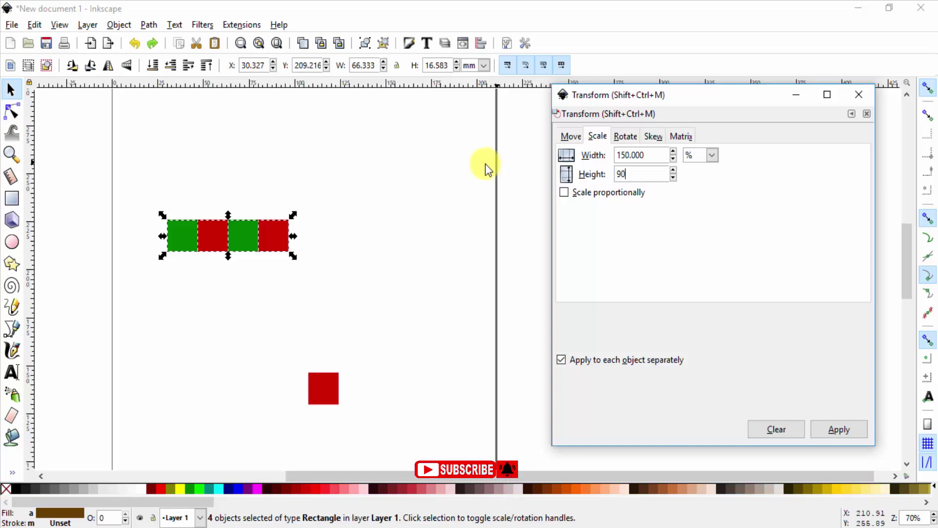
{"action": "left_click", "coordinate": [713, 156]}
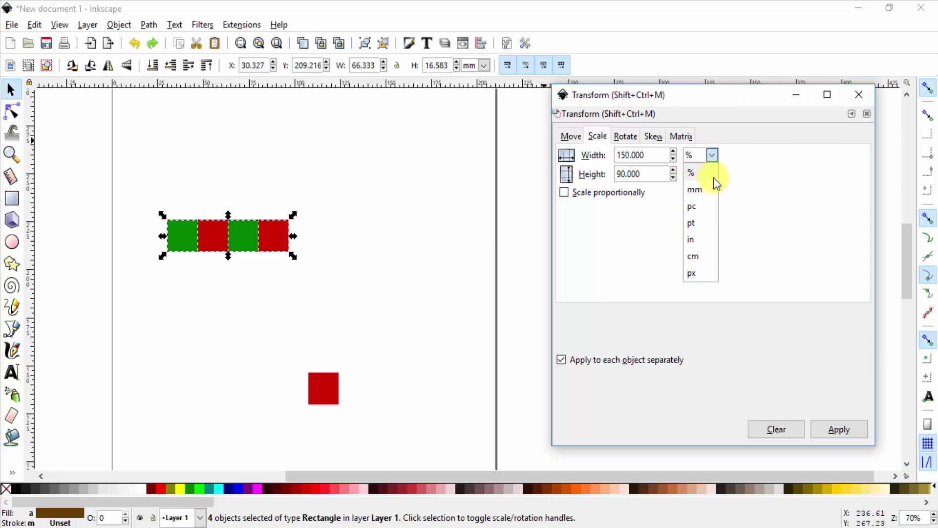
{"action": "left_click", "coordinate": [718, 162]}
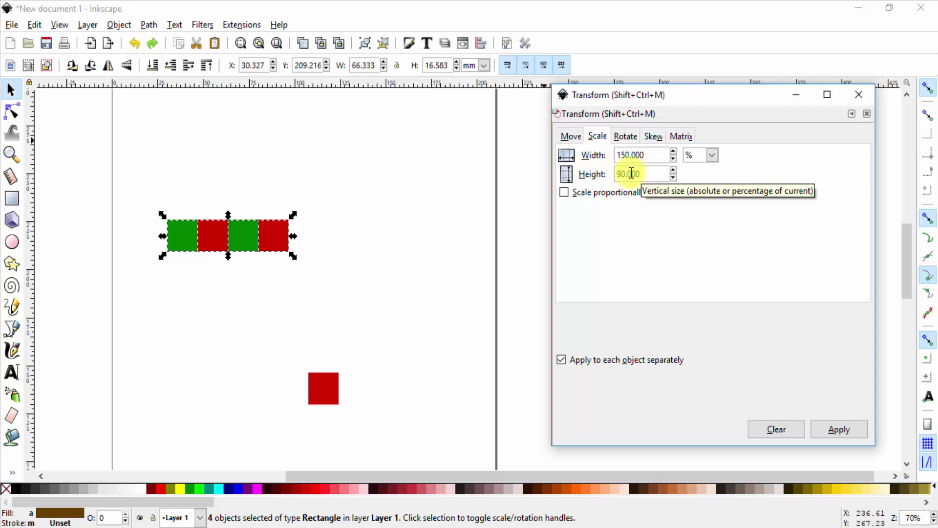
{"action": "double_click", "coordinate": [627, 154]}
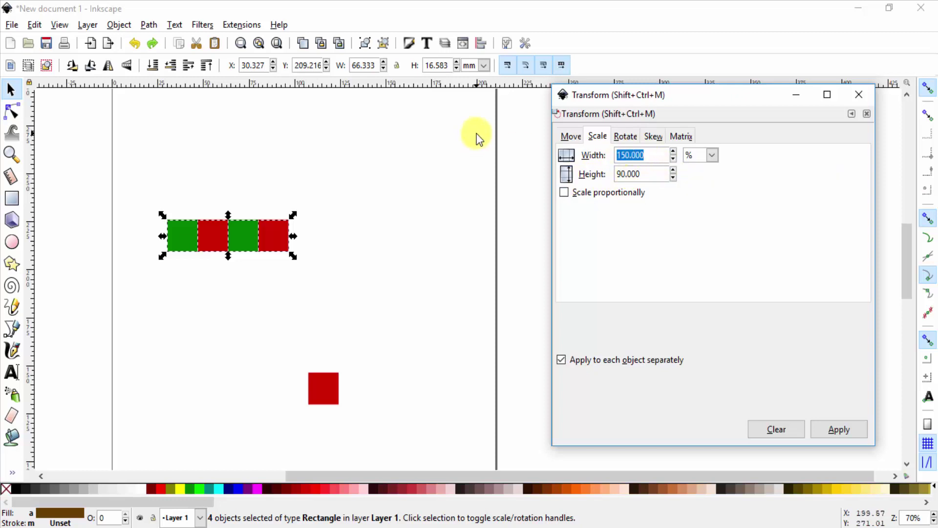
{"action": "type", "text": "90"}
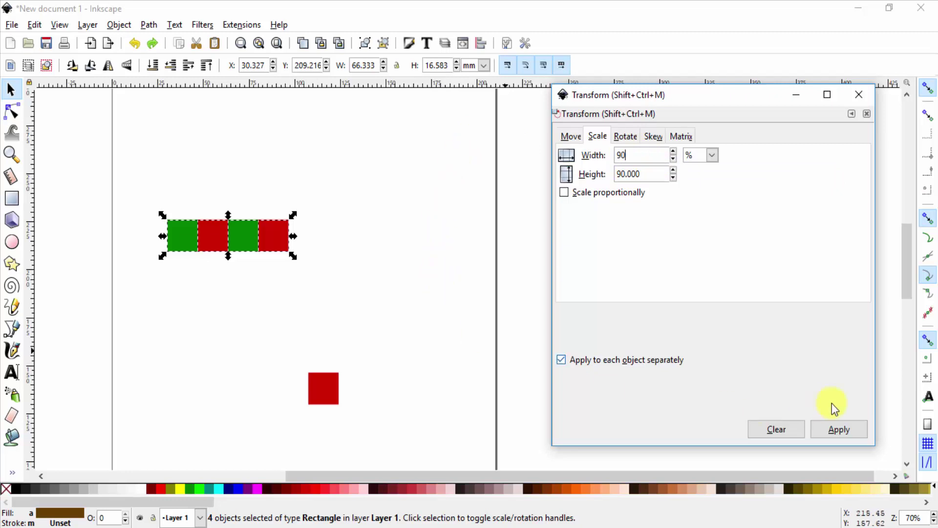
{"action": "left_click", "coordinate": [840, 430]}
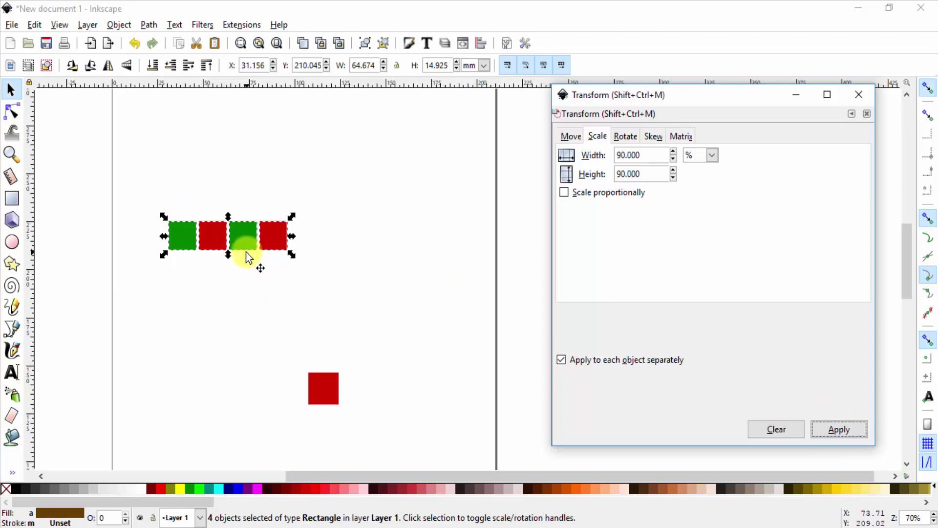
Undo the 90% shrink so the row's four squares touch again.
{"action": "scroll", "coordinate": [197, 239], "scroll_direction": "up", "scroll_amount": 2}
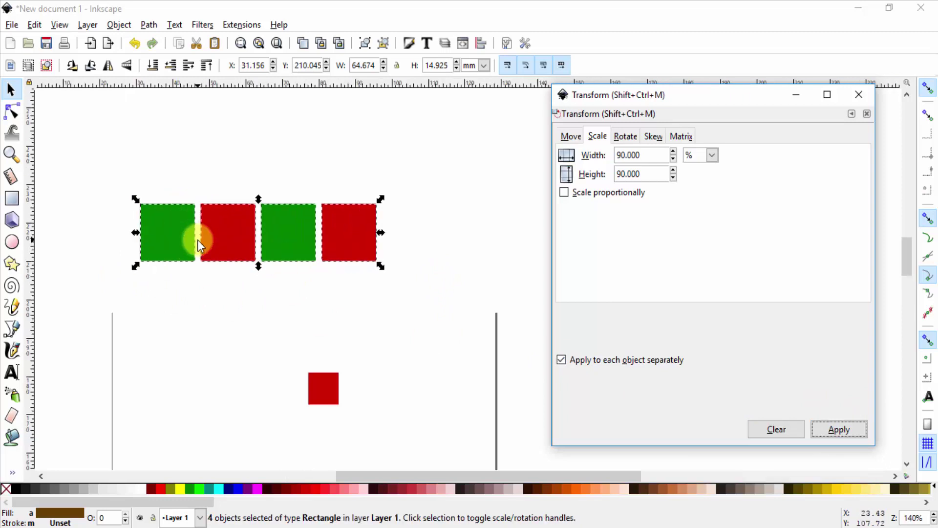
{"action": "scroll", "coordinate": [197, 240], "scroll_direction": "up", "scroll_amount": 3}
{"action": "scroll", "coordinate": [198, 239], "scroll_direction": "down", "scroll_amount": 1}
{"action": "scroll", "coordinate": [198, 240], "scroll_direction": "down", "scroll_amount": 2}
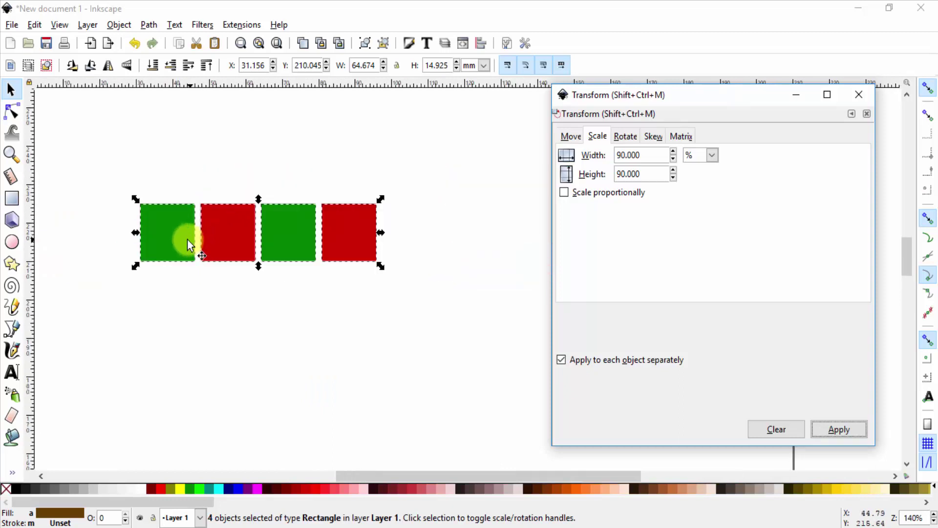
{"action": "scroll", "coordinate": [175, 204], "scroll_direction": "down", "scroll_amount": 1}
{"action": "key", "text": "ctrl+z"}
Move the lone red square up to sit just below the row.
{"action": "left_click", "coordinate": [195, 295]}
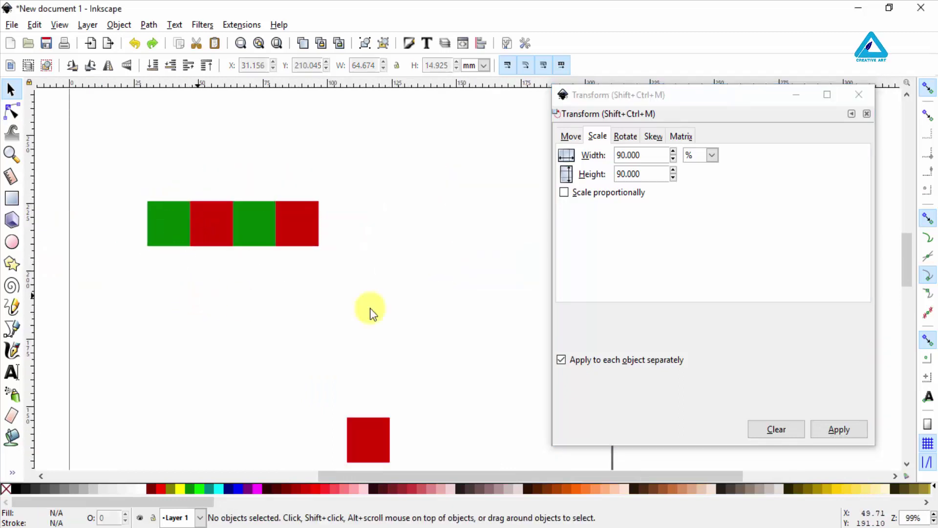
{"action": "left_click_drag", "start_coordinate": [368, 435], "coordinate": [382, 292]}
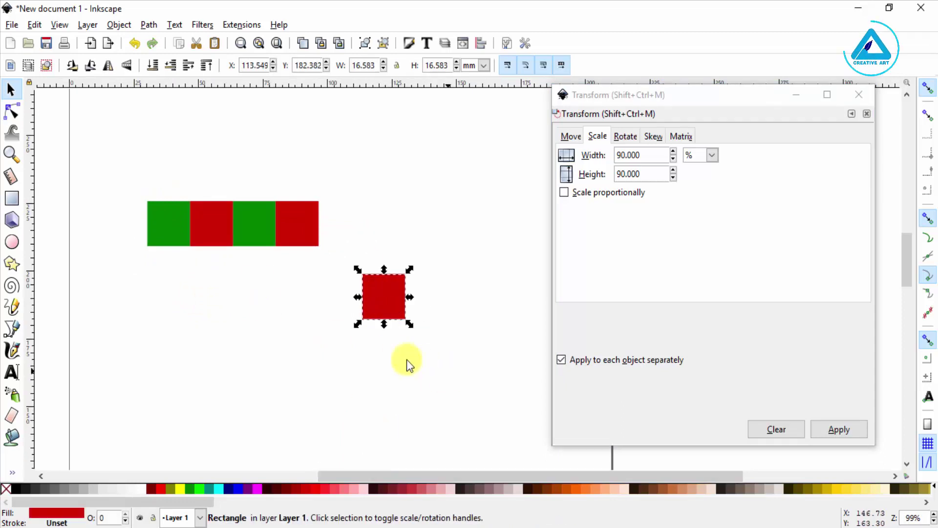
{"action": "scroll", "coordinate": [355, 306], "scroll_direction": "up", "scroll_amount": 1}
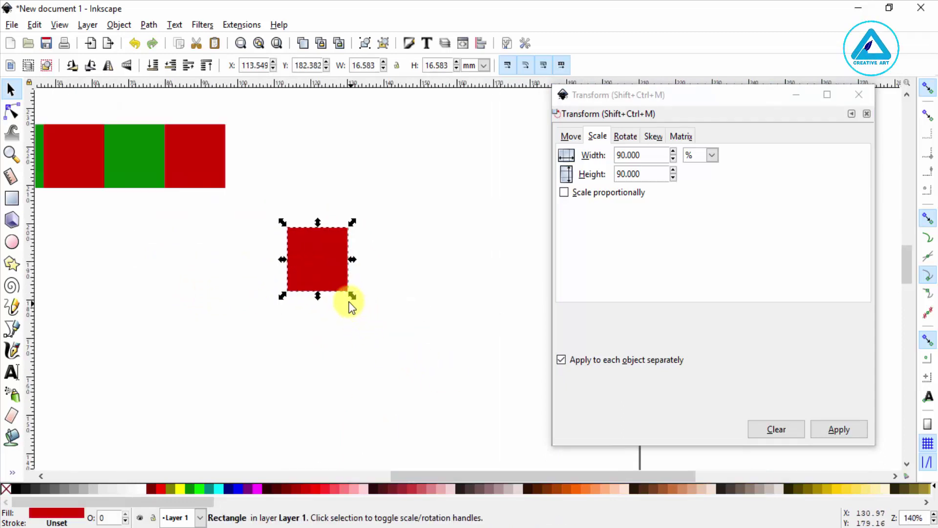
{"action": "scroll", "coordinate": [349, 300], "scroll_direction": "up", "scroll_amount": 2}
{"action": "left_click_drag", "start_coordinate": [312, 227], "coordinate": [356, 300]}
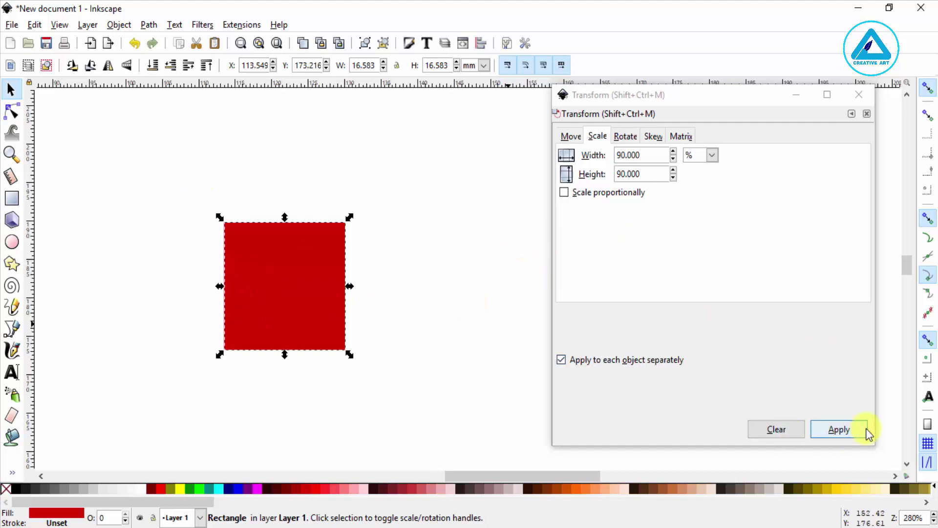
Make a green copy of the red square scaled to 90% inside it.
{"action": "left_click", "coordinate": [840, 431]}
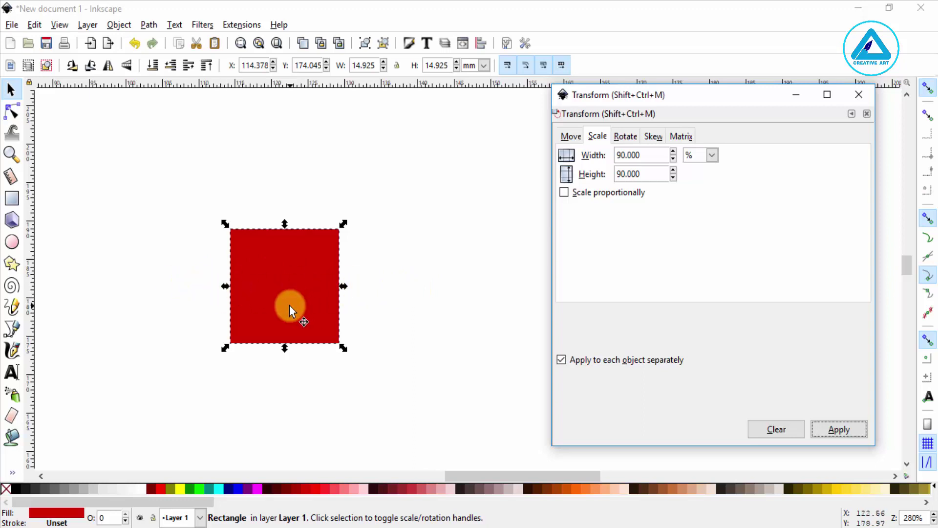
{"action": "key", "text": "ctrl+z"}
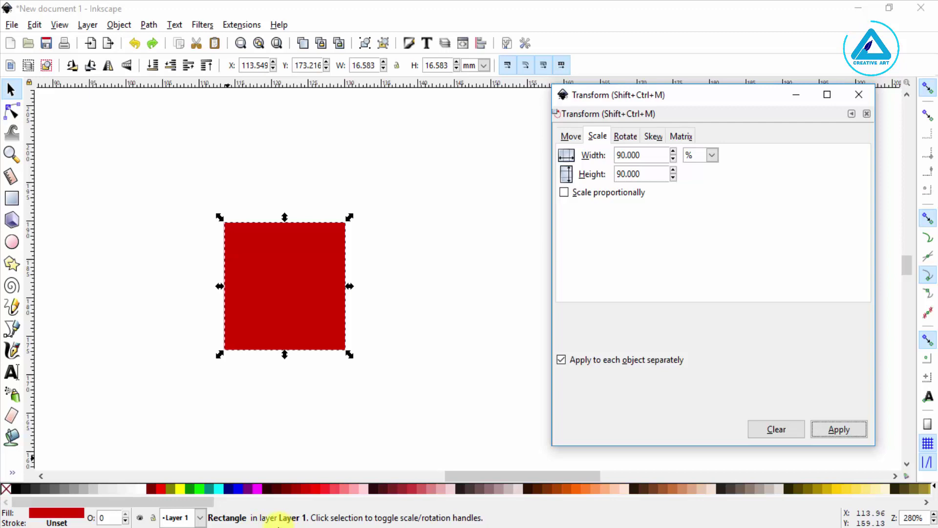
{"action": "left_click", "coordinate": [190, 488]}
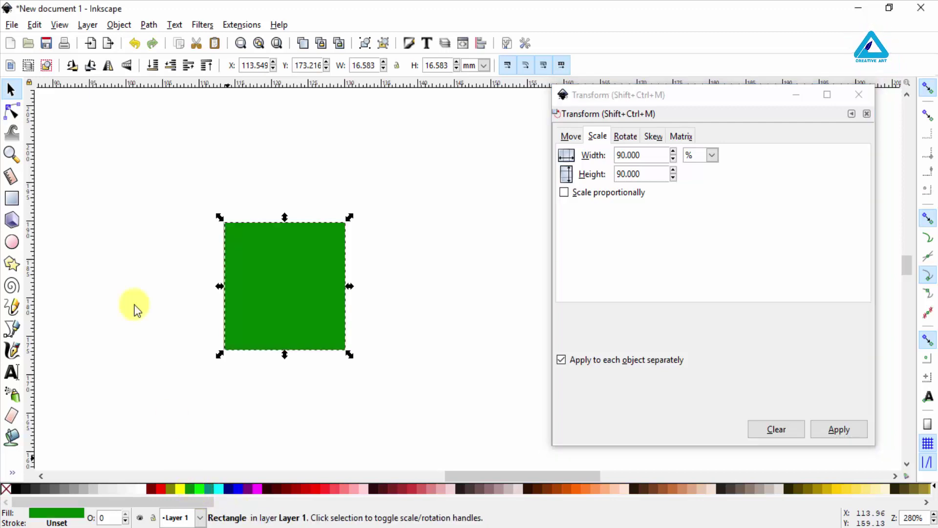
{"action": "left_click", "coordinate": [839, 430]}
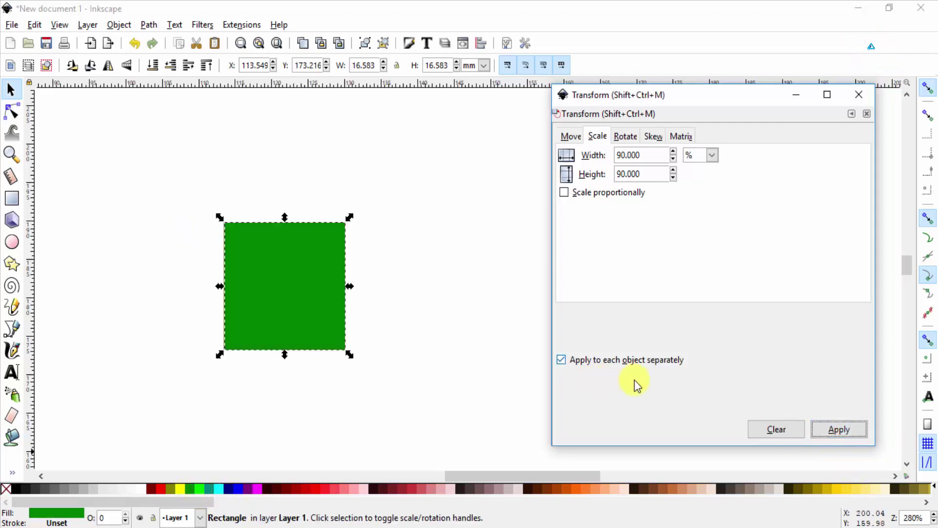
{"action": "left_click", "coordinate": [837, 428]}
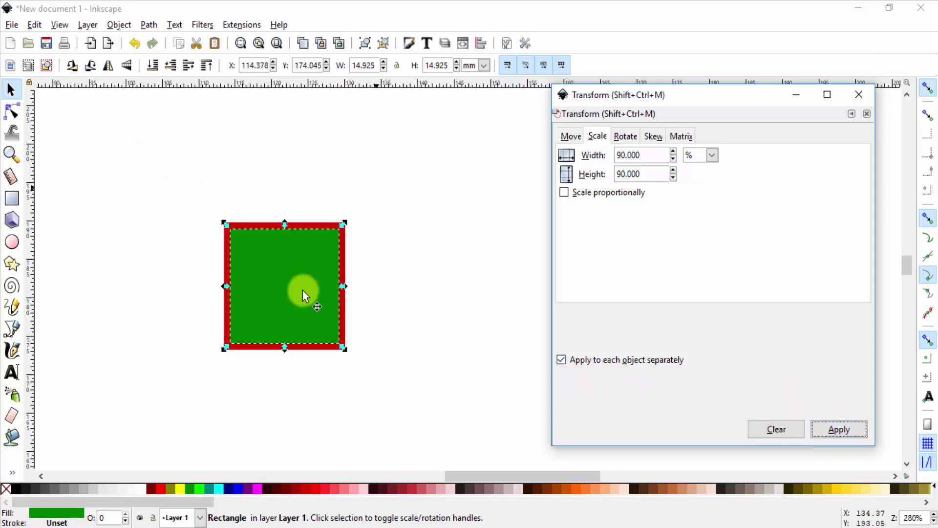
Duplicate the green square, color it purple and scale it to 90%.
{"action": "left_click", "coordinate": [295, 312]}
{"action": "key", "text": "ctrl"}
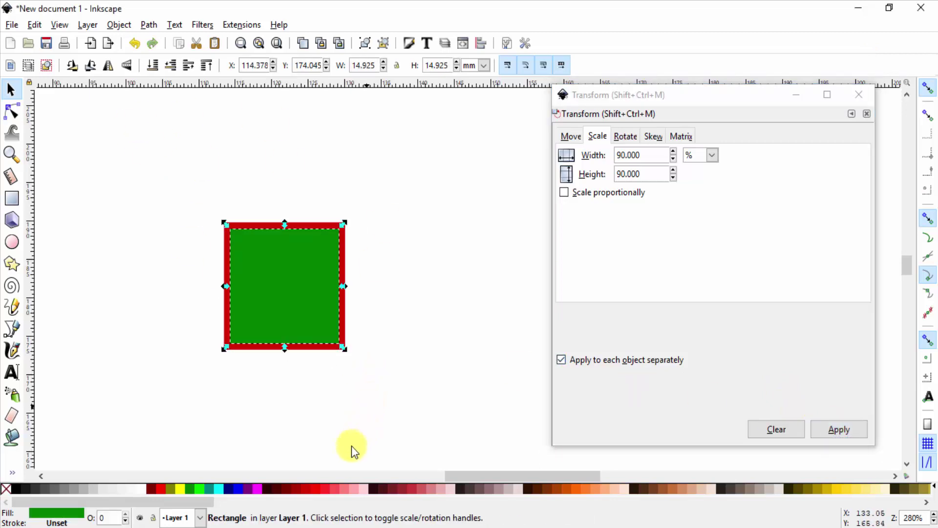
{"action": "left_click", "coordinate": [248, 488]}
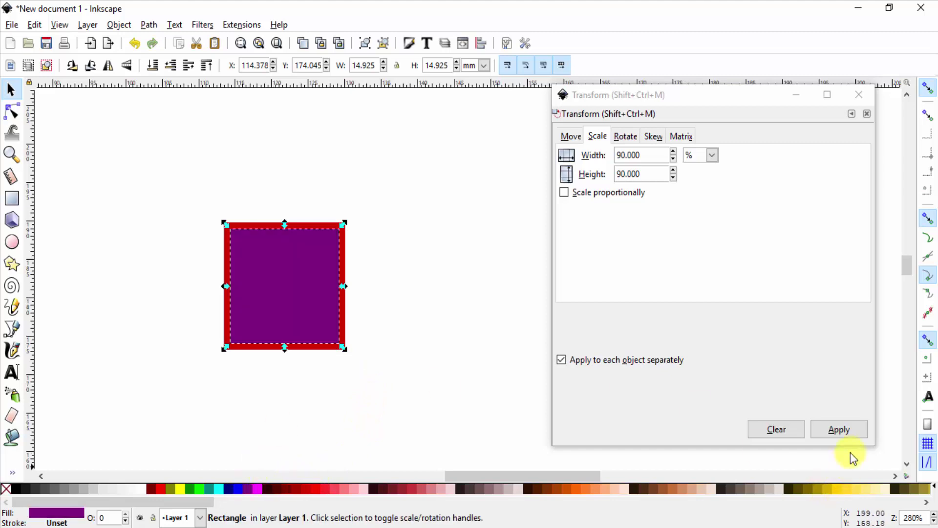
{"action": "left_click", "coordinate": [846, 431]}
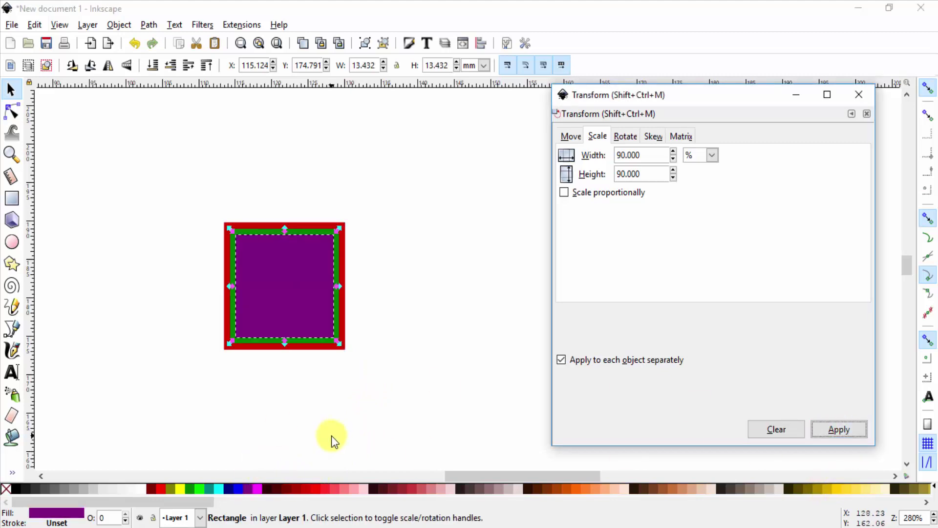
Color the next copy navy and scale it to 90%.
{"action": "left_click", "coordinate": [224, 489]}
{"action": "left_click", "coordinate": [844, 430]}
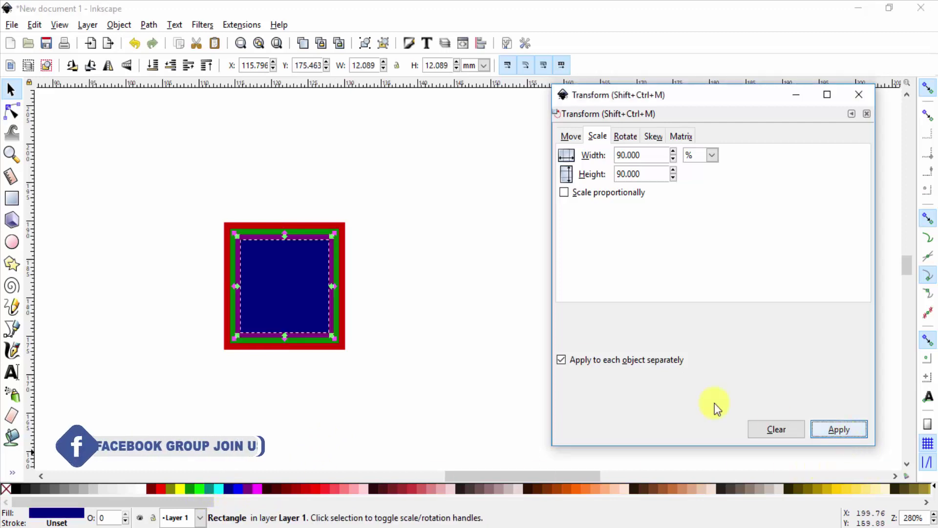
{"action": "scroll", "coordinate": [274, 265], "scroll_direction": "up", "scroll_amount": 3, "text": "ctrl"}
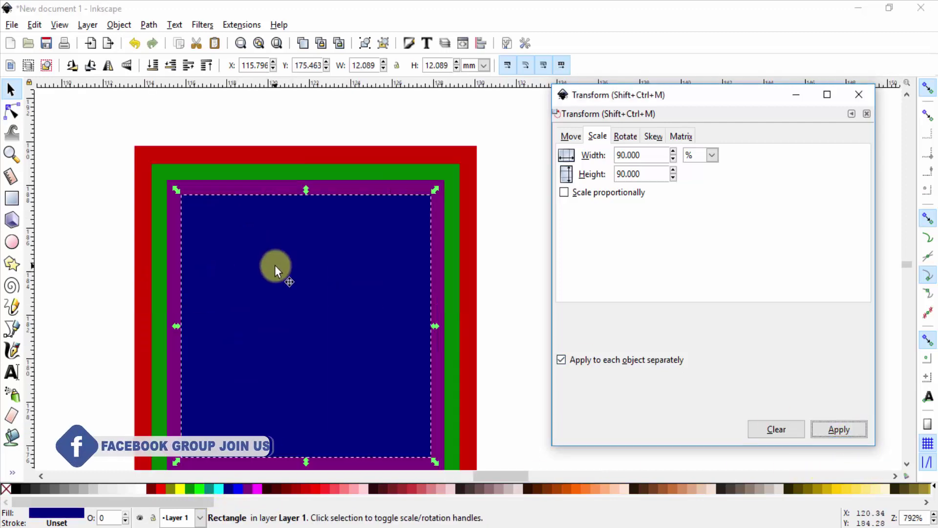
{"action": "scroll", "coordinate": [279, 267], "scroll_direction": "down", "scroll_amount": 3, "text": "ctrl"}
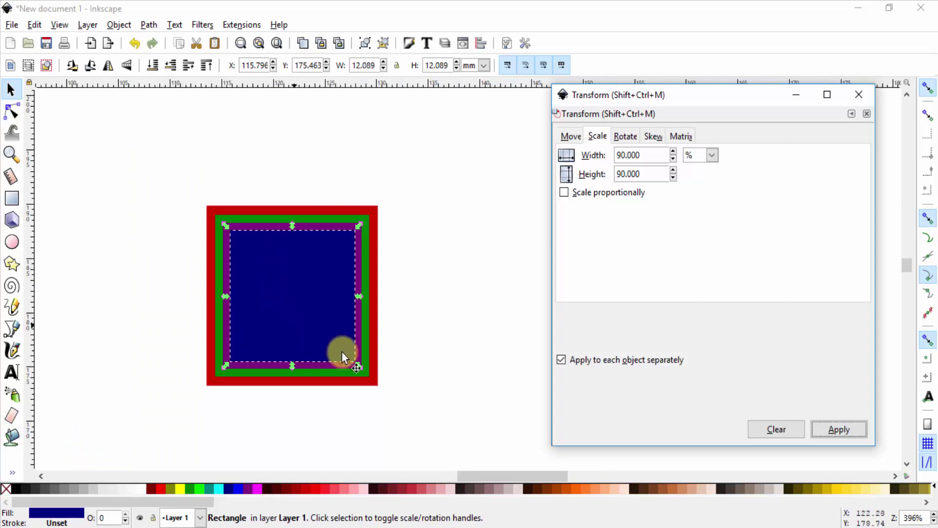
{"action": "scroll", "coordinate": [344, 354], "scroll_direction": "down", "scroll_amount": 2, "text": "ctrl"}
{"action": "scroll", "coordinate": [348, 357], "scroll_direction": "down", "scroll_amount": 2, "text": "ctrl"}
{"action": "scroll", "coordinate": [289, 331], "scroll_direction": "up", "scroll_amount": 1, "text": "ctrl"}
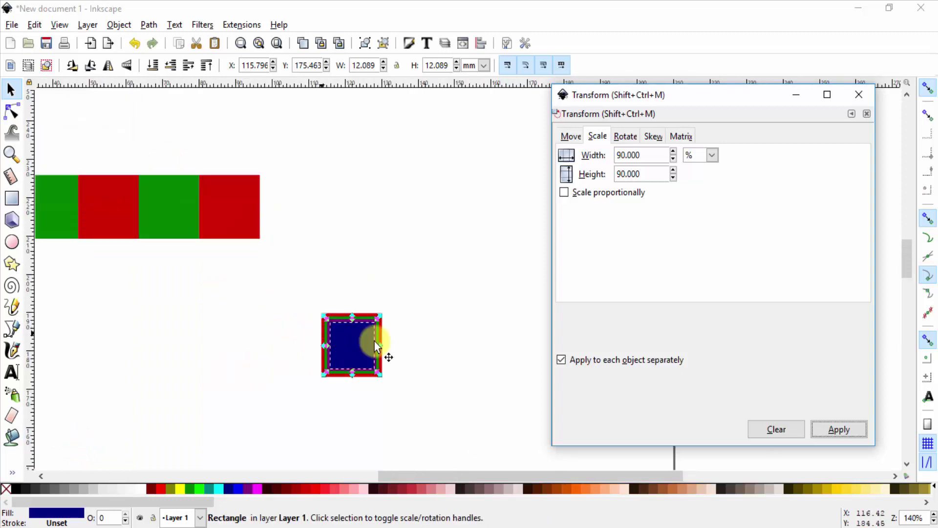
{"action": "scroll", "coordinate": [387, 357], "scroll_direction": "down", "scroll_amount": 1, "text": "ctrl"}
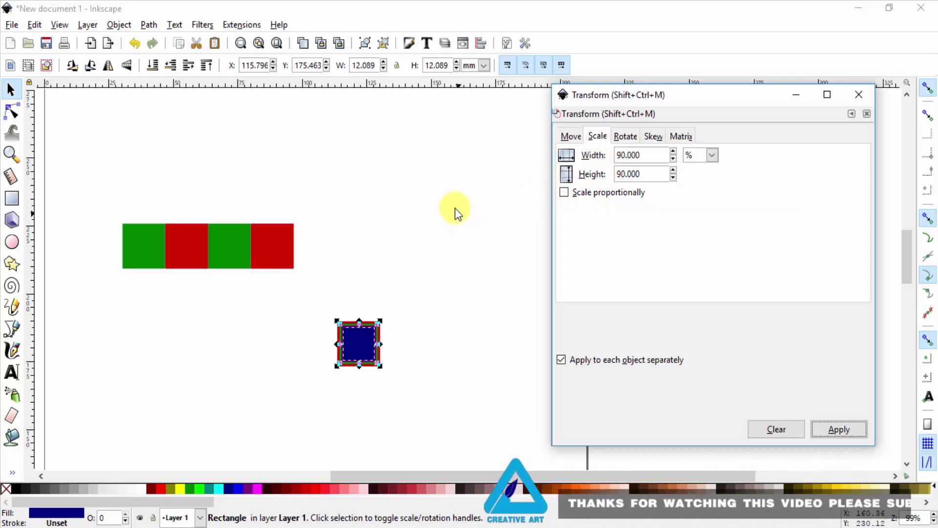
Drag the navy square up-right out of the stack, try reshaping it, then undo back to a square.
{"action": "left_click", "coordinate": [336, 394]}
{"action": "mouse_move", "coordinate": [358, 344]}
{"action": "left_mouse_down"}
{"action": "mouse_move", "coordinate": [410, 209]}
{"action": "mouse_move", "coordinate": [522, 340]}
{"action": "mouse_move", "coordinate": [403, 217]}
{"action": "left_mouse_up"}
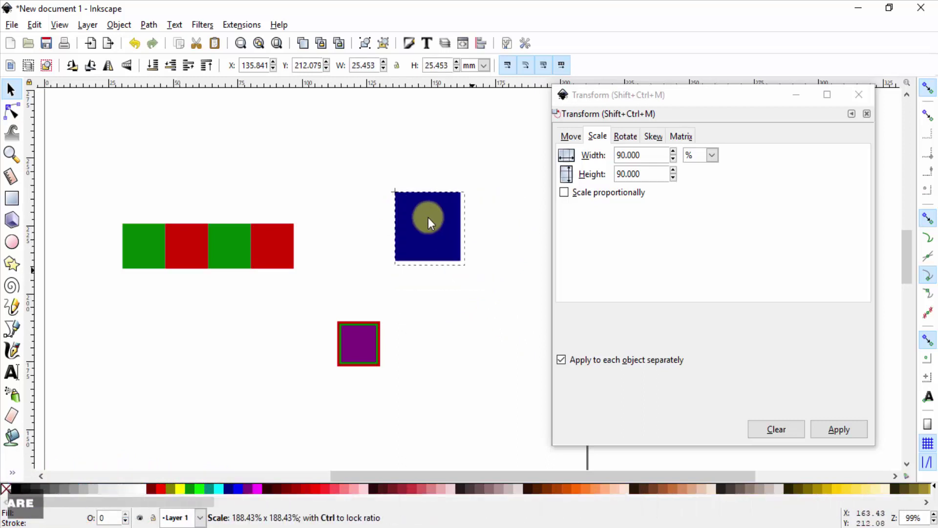
{"action": "mouse_move", "coordinate": [403, 217]}
{"action": "left_mouse_down"}
{"action": "mouse_move", "coordinate": [473, 263]}
{"action": "mouse_move", "coordinate": [480, 287]}
{"action": "left_mouse_up"}
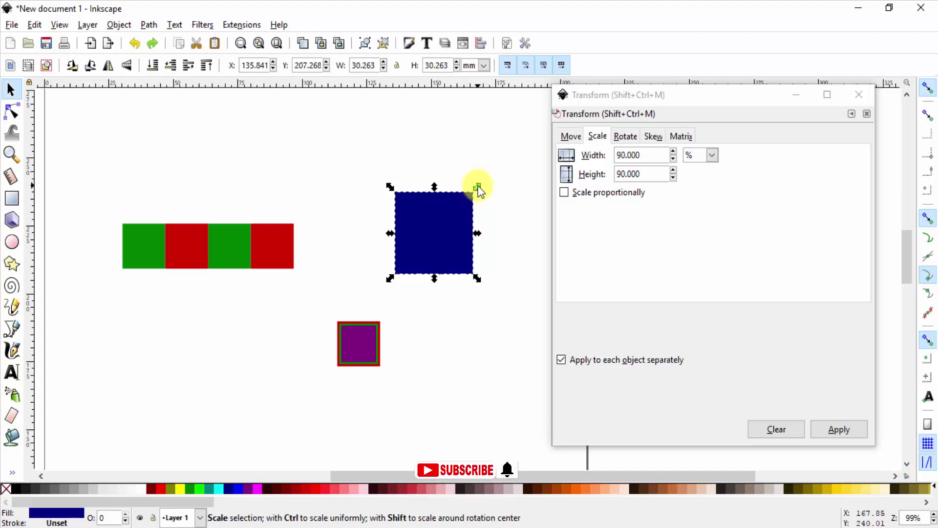
{"action": "left_click_drag", "start_coordinate": [477, 188], "coordinate": [492, 245]}
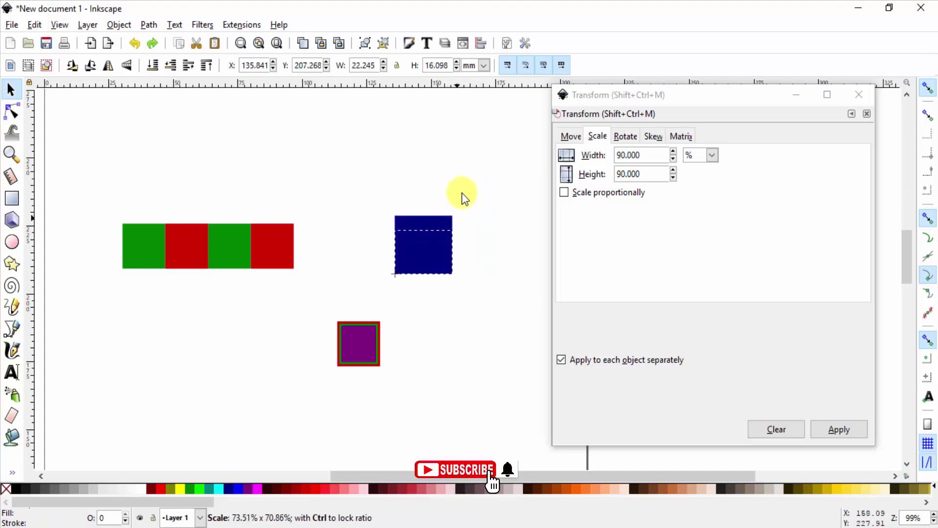
{"action": "left_click_drag", "start_coordinate": [492, 245], "coordinate": [524, 228]}
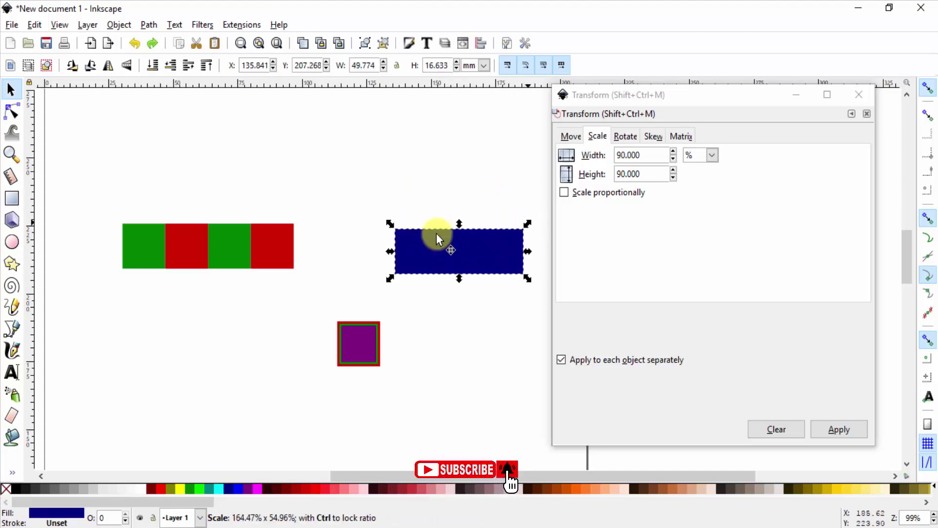
{"action": "left_click_drag", "start_coordinate": [394, 228], "coordinate": [467, 155]}
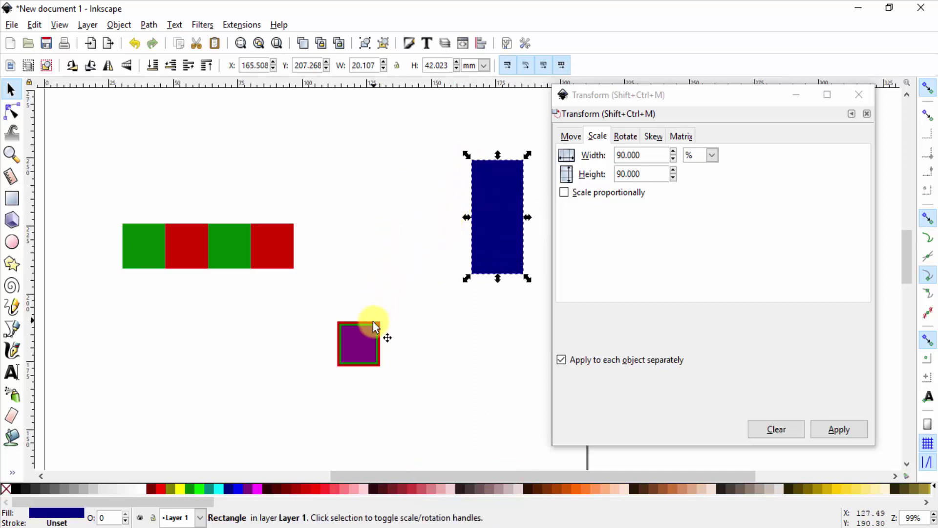
{"action": "key", "text": "ctrl+z"}
{"action": "key", "text": "ctrl+z"}
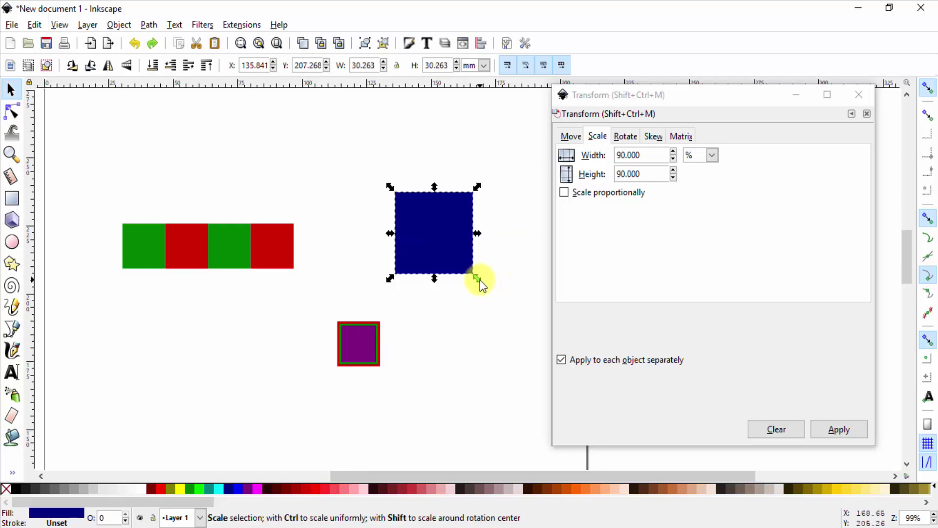
Enlarge the navy square evenly to about 34 mm, then reselect the four-square row.
{"action": "left_click_drag", "start_coordinate": [476, 272], "coordinate": [413, 236]}
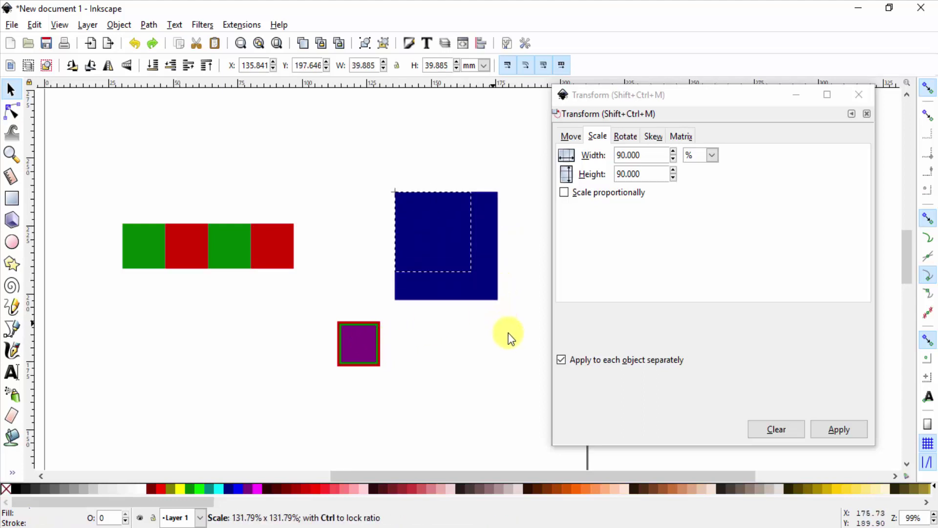
{"action": "left_click_drag", "start_coordinate": [413, 236], "coordinate": [459, 347]}
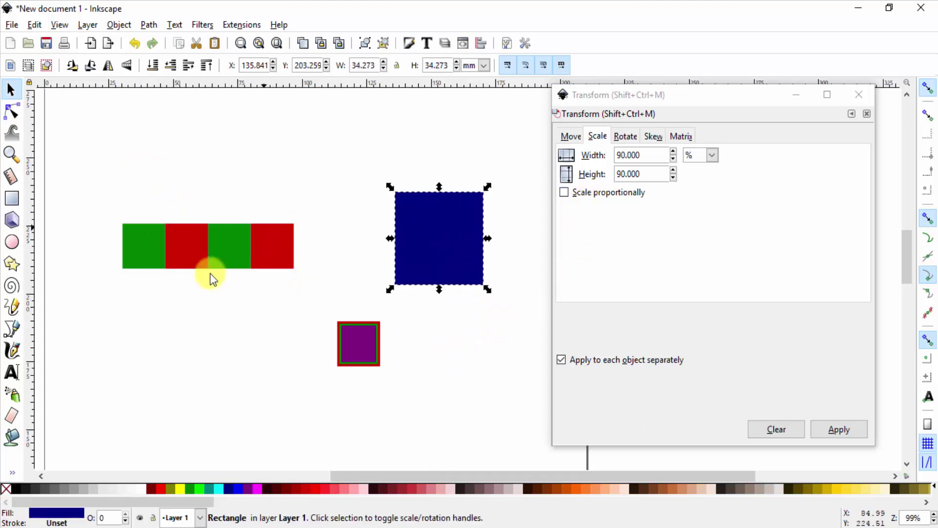
{"action": "left_click_drag", "start_coordinate": [95, 169], "coordinate": [313, 310]}
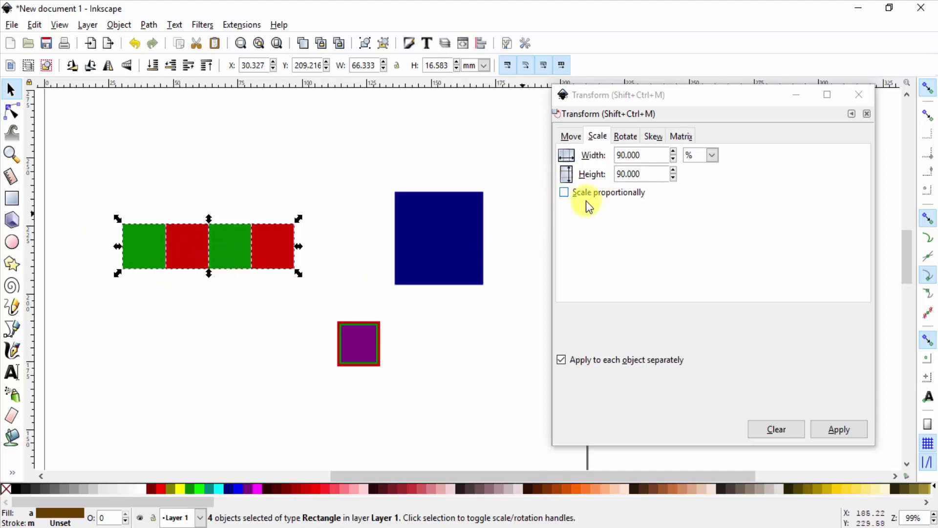
Try proportional 90% scaling on the four squares, undo, and reset Height to 100.
{"action": "left_click", "coordinate": [564, 193]}
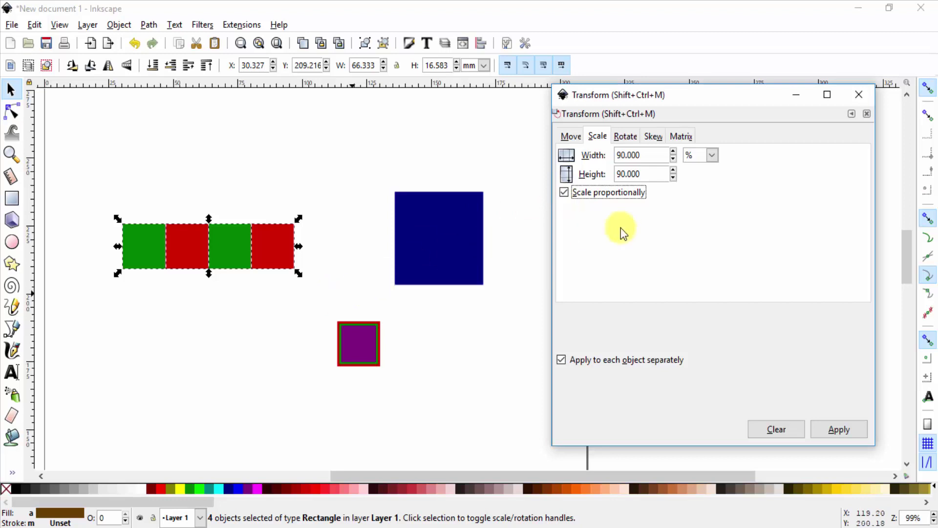
{"action": "left_click", "coordinate": [837, 433]}
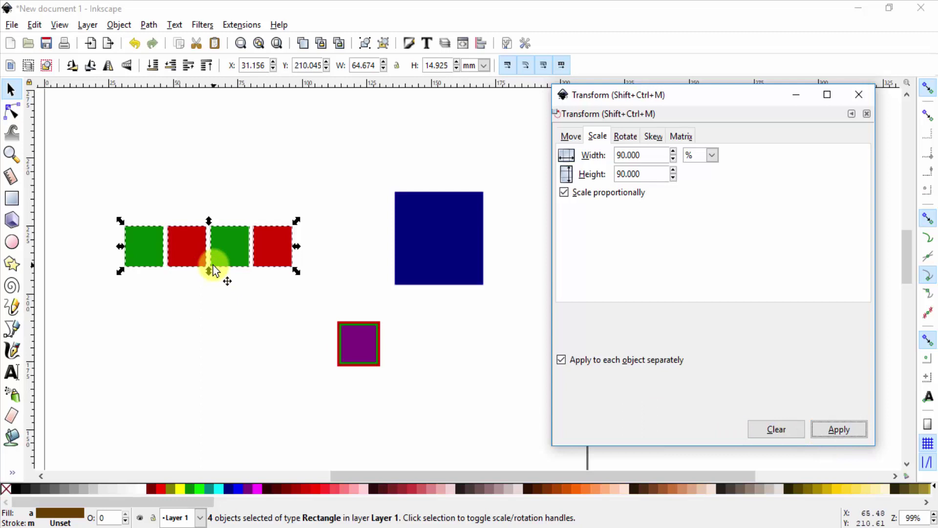
{"action": "key", "text": "ctrl+z"}
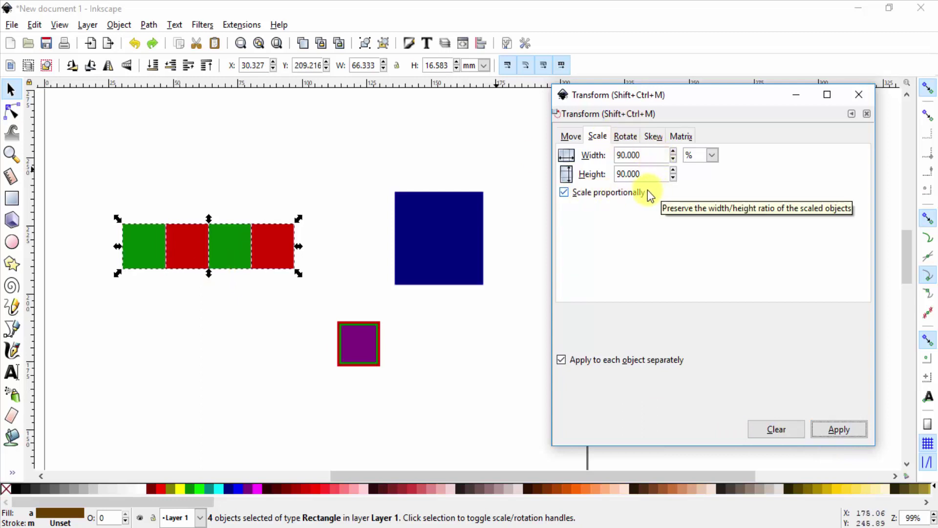
{"action": "left_click_drag", "start_coordinate": [638, 174], "coordinate": [540, 175]}
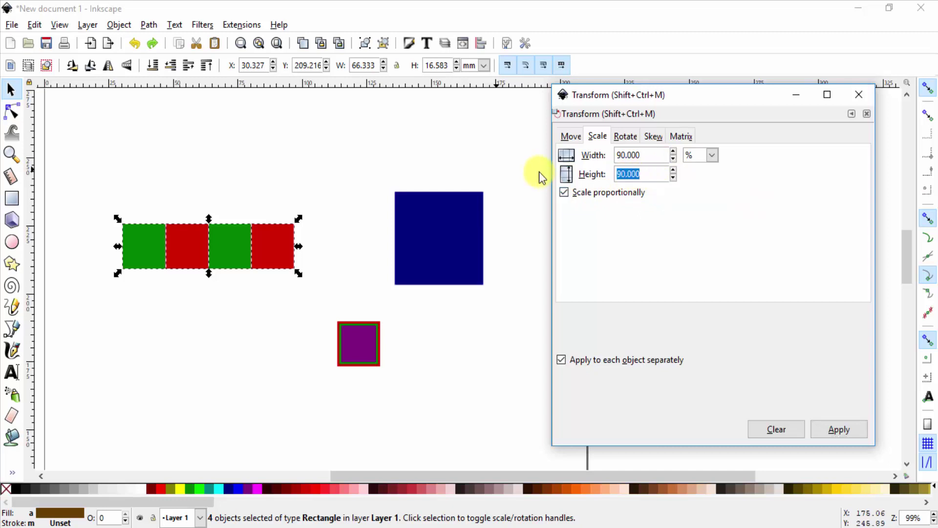
{"action": "type", "text": "100"}
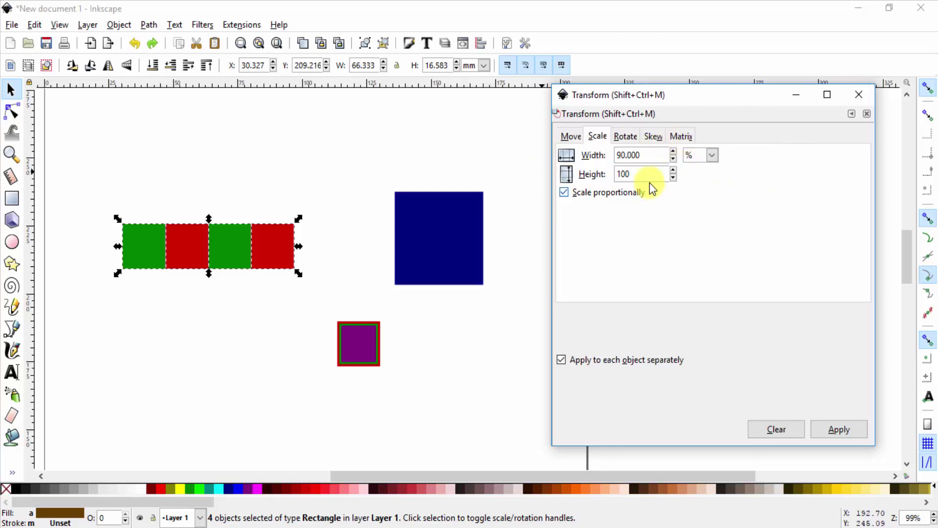
{"action": "left_click", "coordinate": [840, 431]}
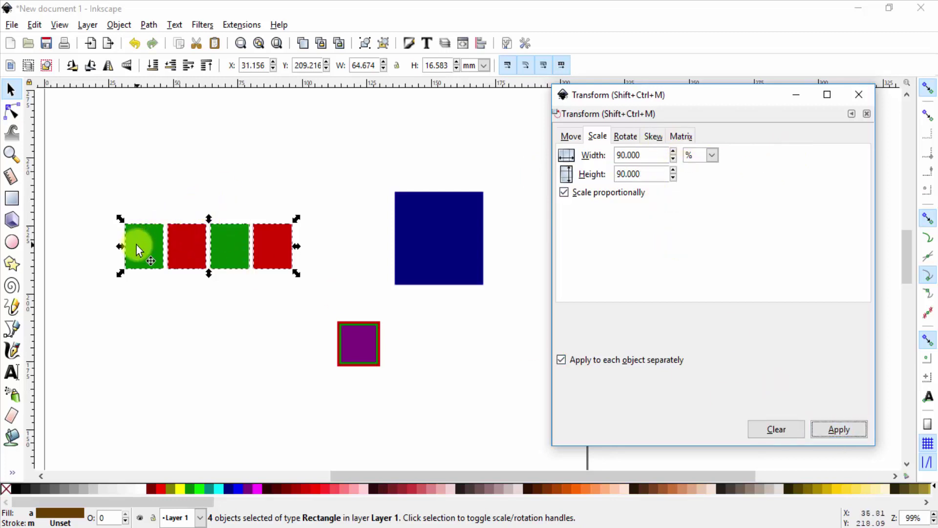
{"action": "scroll", "coordinate": [137, 245], "scroll_direction": "up", "scroll_amount": 2}
{"action": "scroll", "coordinate": [155, 252], "scroll_direction": "up", "scroll_amount": 1}
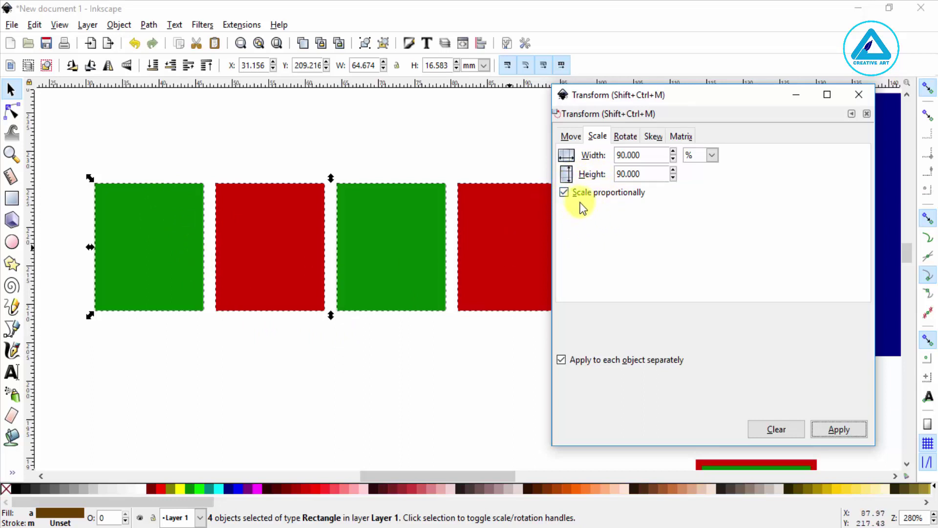
Unlock proportions and scale the four squares to 90% width with 100% height.
{"action": "left_click", "coordinate": [566, 194]}
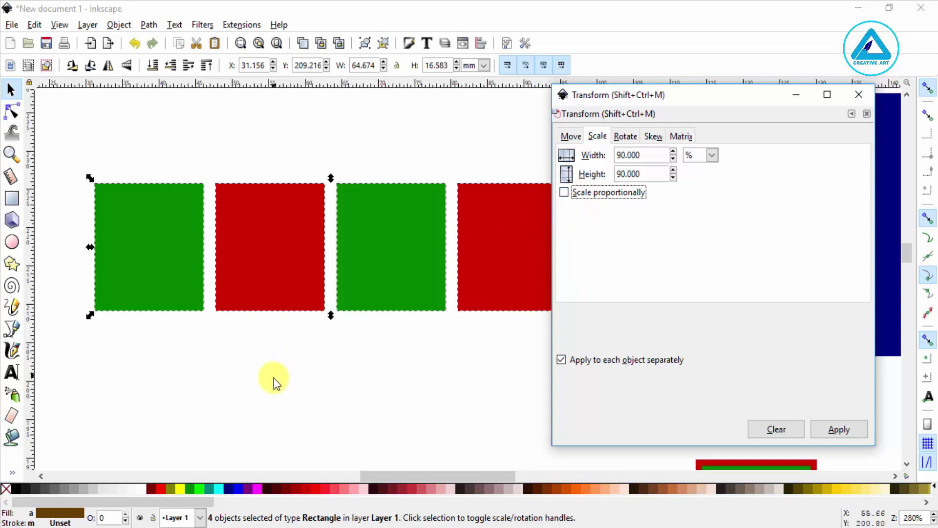
{"action": "key", "text": "ctrl+z"}
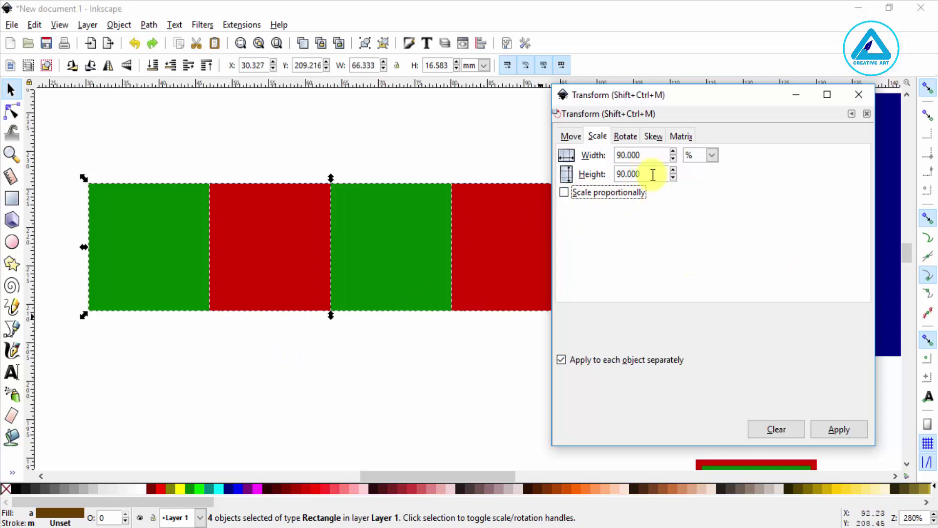
{"action": "double_click", "coordinate": [651, 174]}
{"action": "type", "text": "1"}
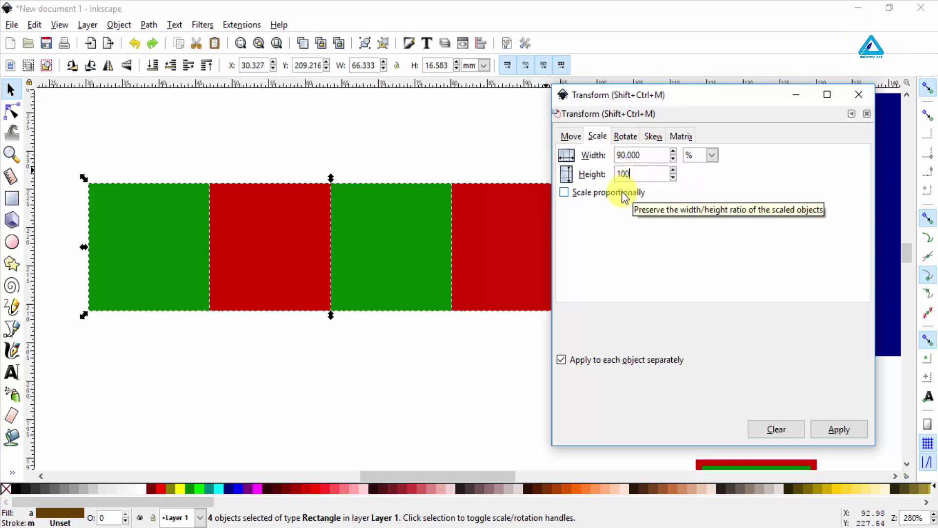
{"action": "left_click", "coordinate": [833, 433]}
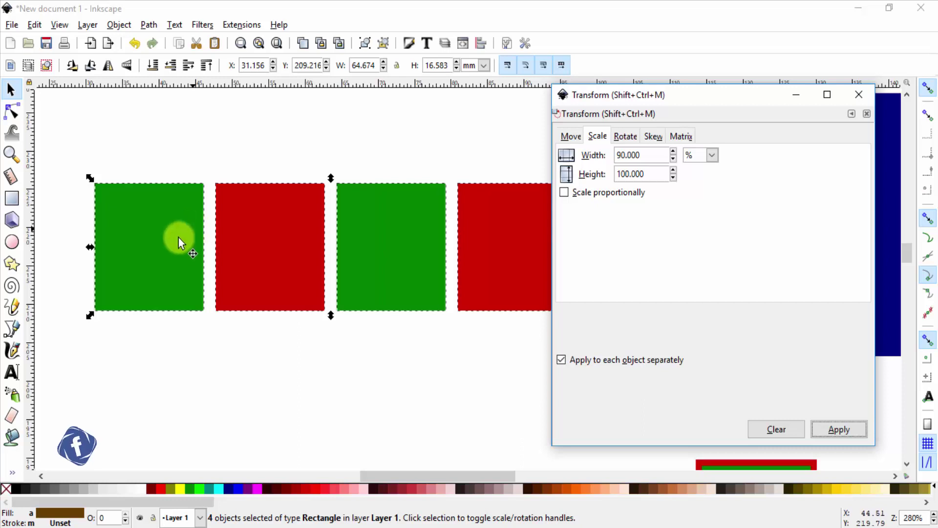
{"action": "scroll", "coordinate": [149, 240], "scroll_direction": "down", "scroll_amount": 4, "text": "ctrl"}
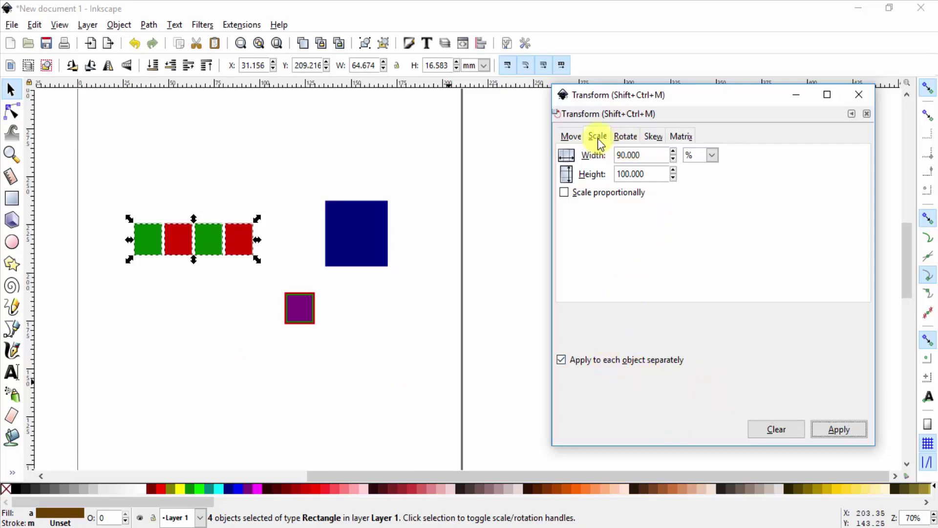
Show the Rotate options at 0° and put the navy square into rotate-handle mode.
{"action": "left_click", "coordinate": [625, 137]}
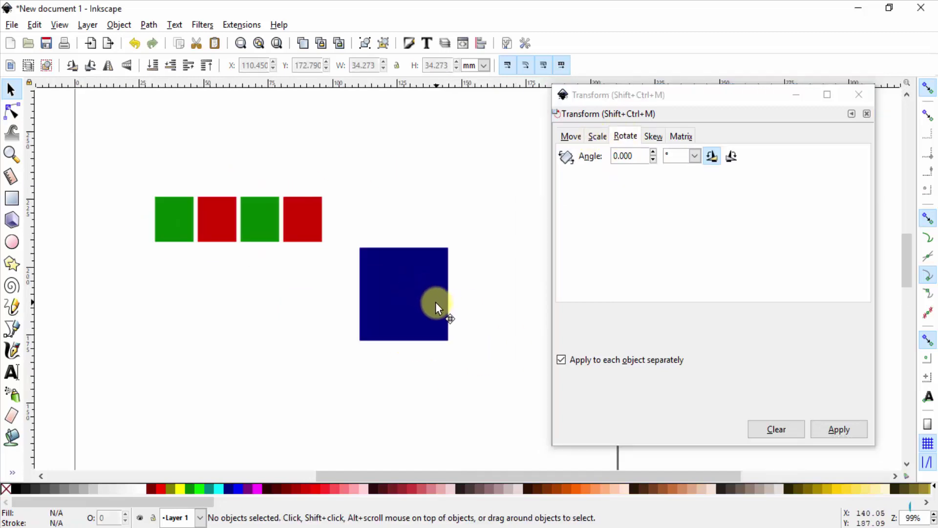
{"action": "left_click", "coordinate": [436, 306]}
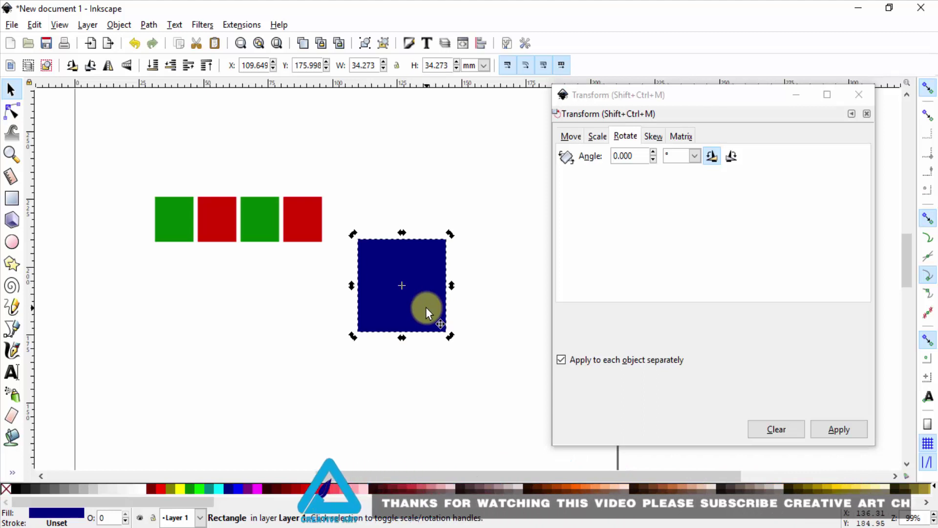
{"action": "left_click", "coordinate": [498, 301]}
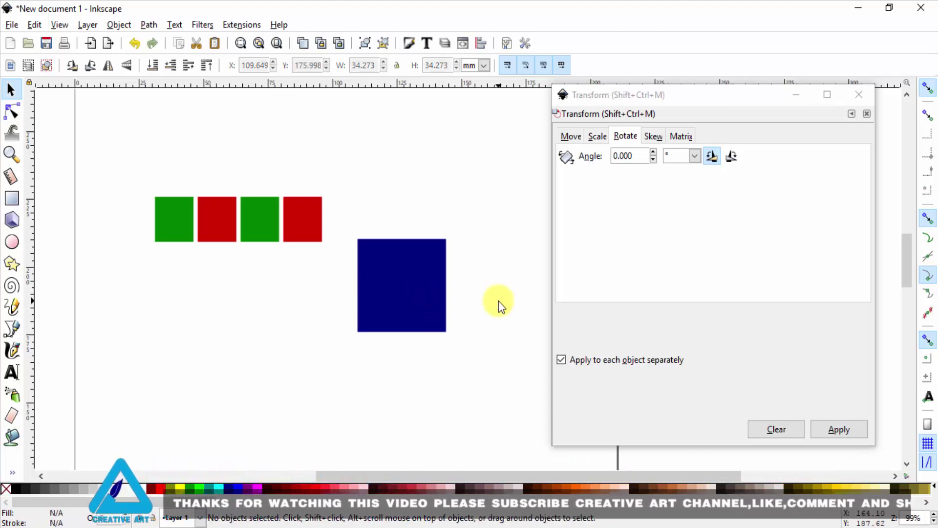
{"action": "left_click", "coordinate": [379, 313]}
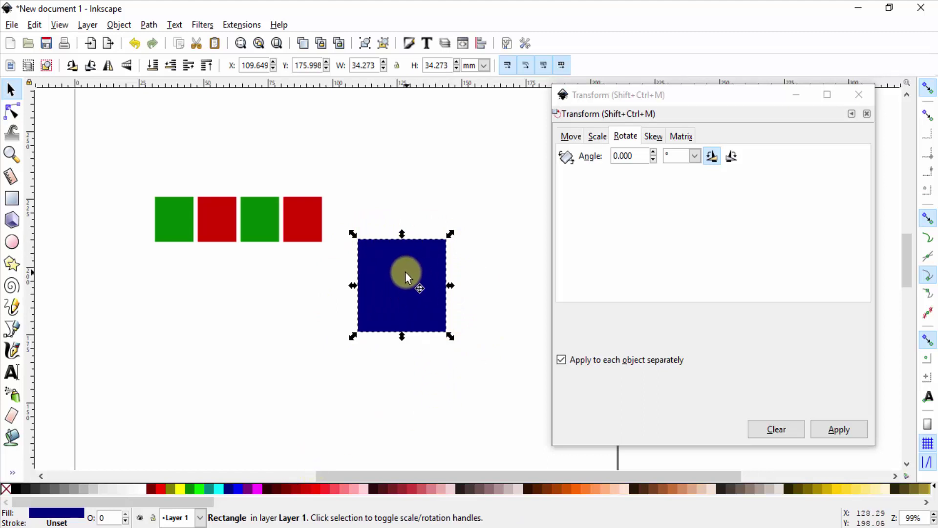
{"action": "left_click", "coordinate": [405, 277]}
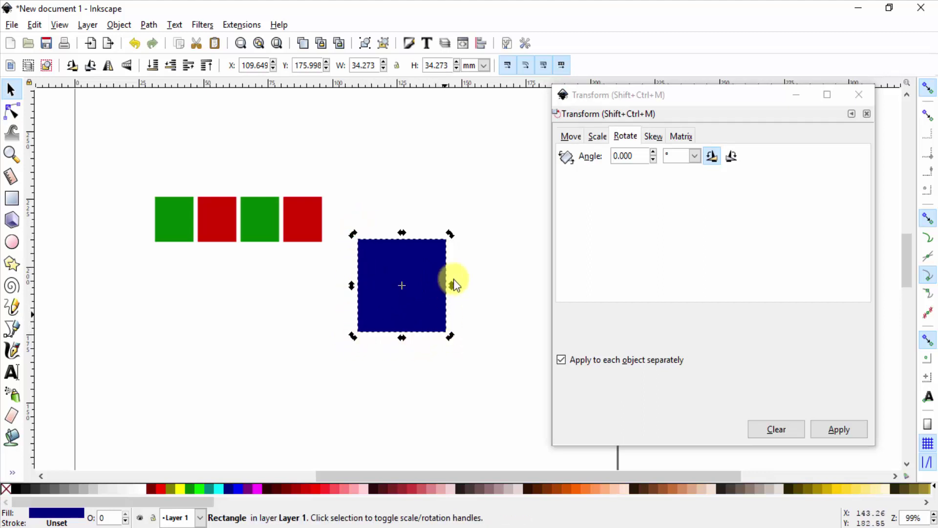
Hand-rotate the navy square 45° into a diamond, undoing two extra trial tilts.
{"action": "left_click", "coordinate": [451, 253]}
{"action": "mouse_move", "coordinate": [453, 235]}
{"action": "left_mouse_down"}
{"action": "mouse_move", "coordinate": [418, 219]}
{"action": "mouse_move", "coordinate": [461, 266]}
{"action": "mouse_move", "coordinate": [444, 371]}
{"action": "mouse_move", "coordinate": [346, 286]}
{"action": "mouse_move", "coordinate": [412, 225]}
{"action": "left_mouse_up"}
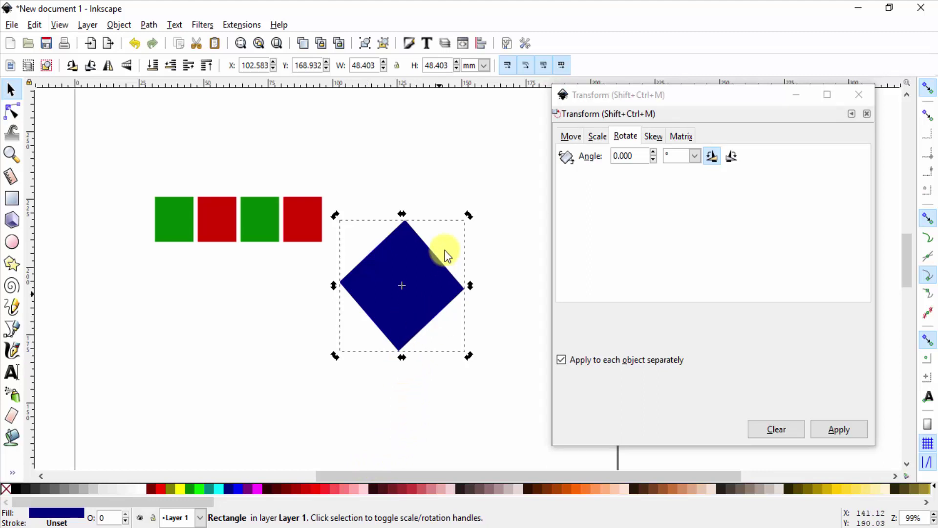
{"action": "mouse_move", "coordinate": [477, 224]}
{"action": "left_mouse_down"}
{"action": "mouse_move", "coordinate": [464, 298]}
{"action": "mouse_move", "coordinate": [345, 356]}
{"action": "mouse_move", "coordinate": [430, 248]}
{"action": "mouse_move", "coordinate": [318, 239]}
{"action": "mouse_move", "coordinate": [435, 262]}
{"action": "mouse_move", "coordinate": [431, 293]}
{"action": "left_mouse_up"}
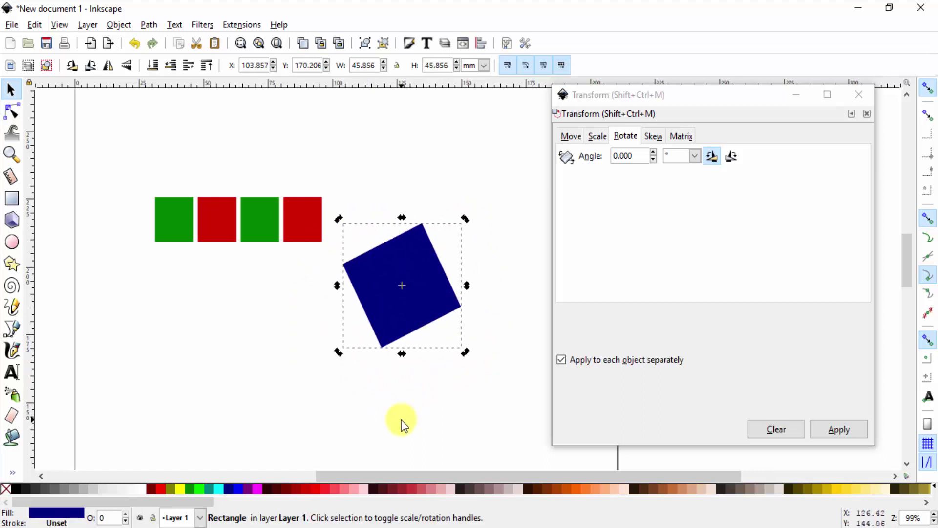
{"action": "key", "text": "ctrl+z"}
{"action": "mouse_move", "coordinate": [470, 216]}
{"action": "left_mouse_down"}
{"action": "mouse_move", "coordinate": [377, 216]}
{"action": "mouse_move", "coordinate": [352, 362]}
{"action": "mouse_move", "coordinate": [445, 251]}
{"action": "mouse_move", "coordinate": [336, 328]}
{"action": "mouse_move", "coordinate": [447, 275]}
{"action": "mouse_move", "coordinate": [335, 266]}
{"action": "mouse_move", "coordinate": [274, 321]}
{"action": "left_mouse_up"}
{"action": "key", "text": "ctrl+z"}
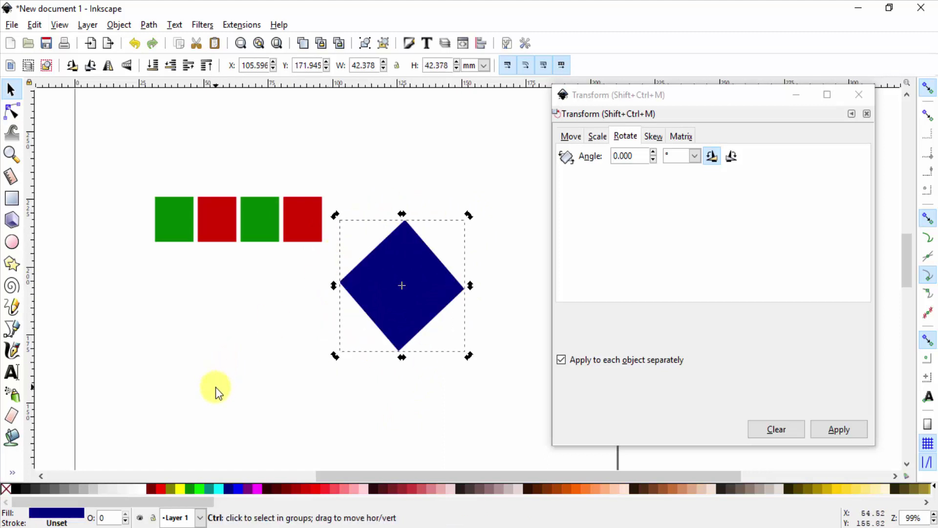
{"action": "left_click", "coordinate": [695, 155]}
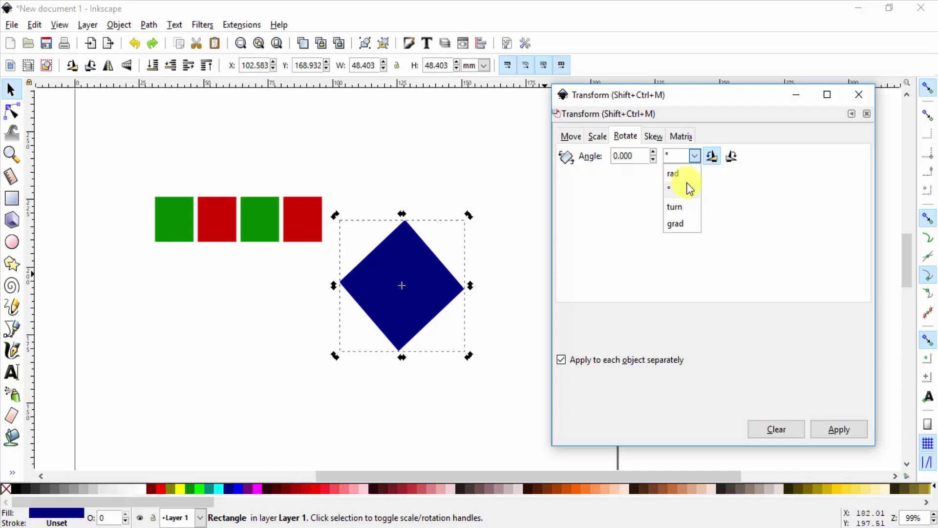
Set the rotation to 15 degrees counterclockwise.
{"action": "left_click", "coordinate": [606, 250]}
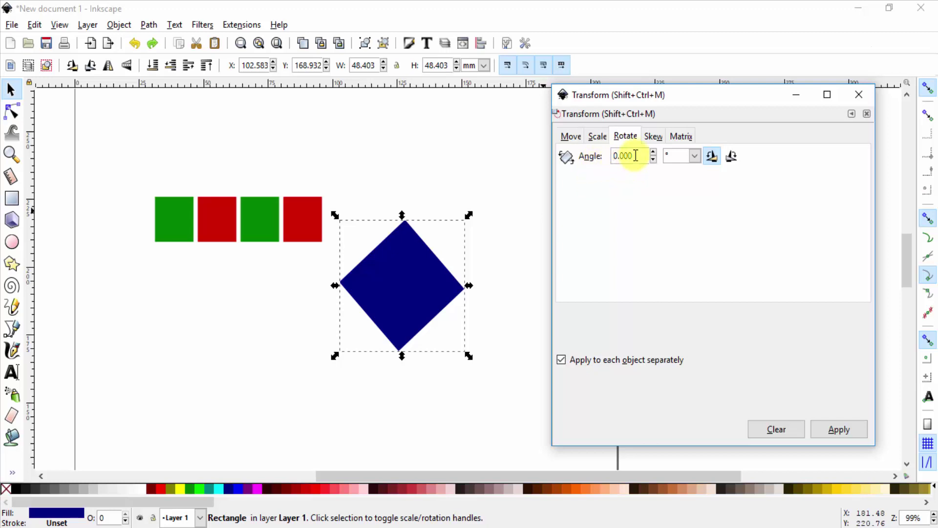
{"action": "left_click_drag", "start_coordinate": [632, 154], "coordinate": [572, 166]}
{"action": "type", "text": "1"}
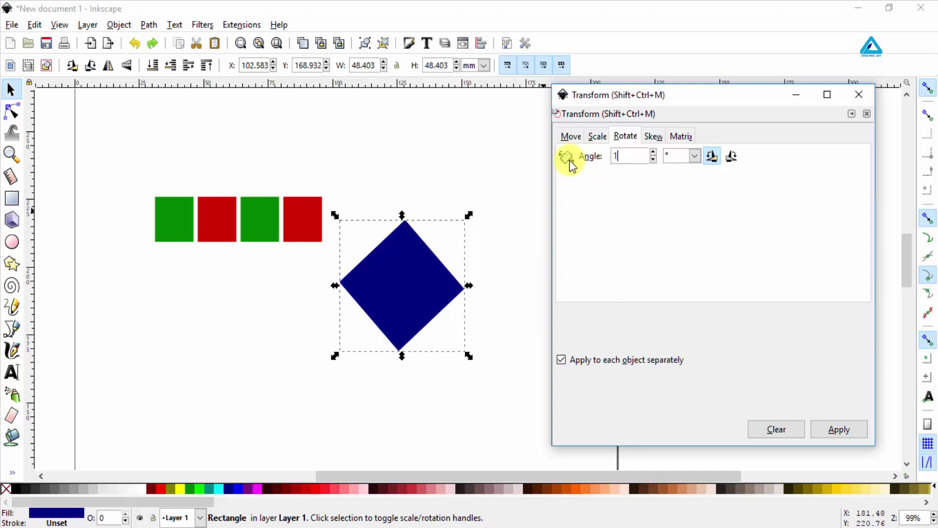
{"action": "type", "text": "5"}
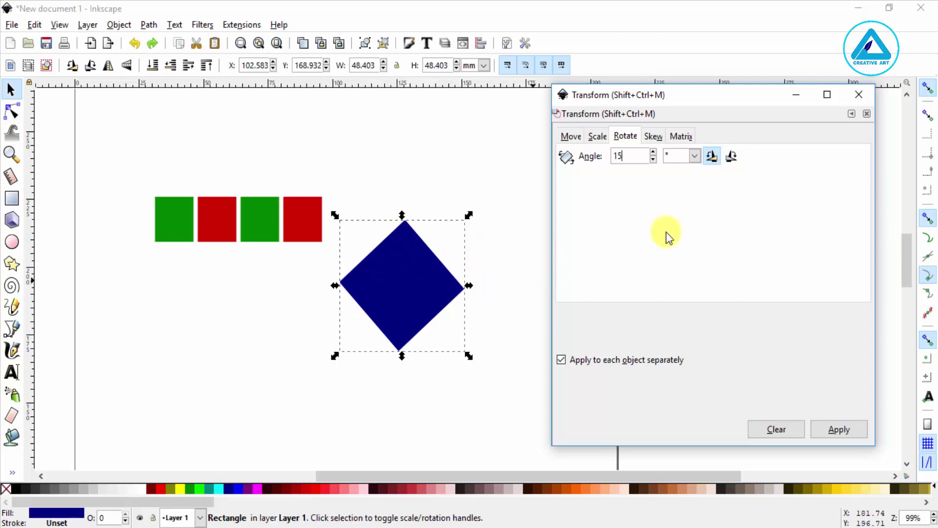
{"action": "left_click", "coordinate": [712, 156]}
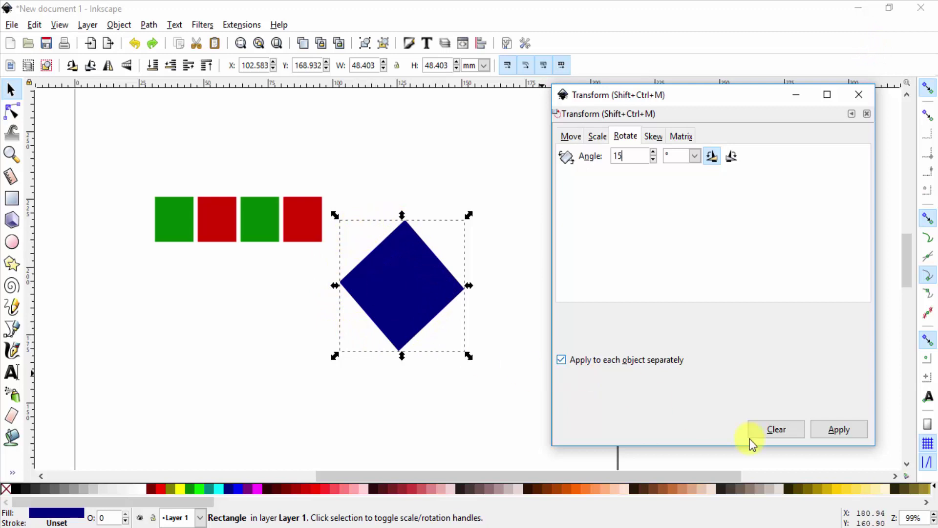
Fan out orange, red and cyan copies of the diamond, each rotated a further 15°.
{"action": "left_click", "coordinate": [842, 432]}
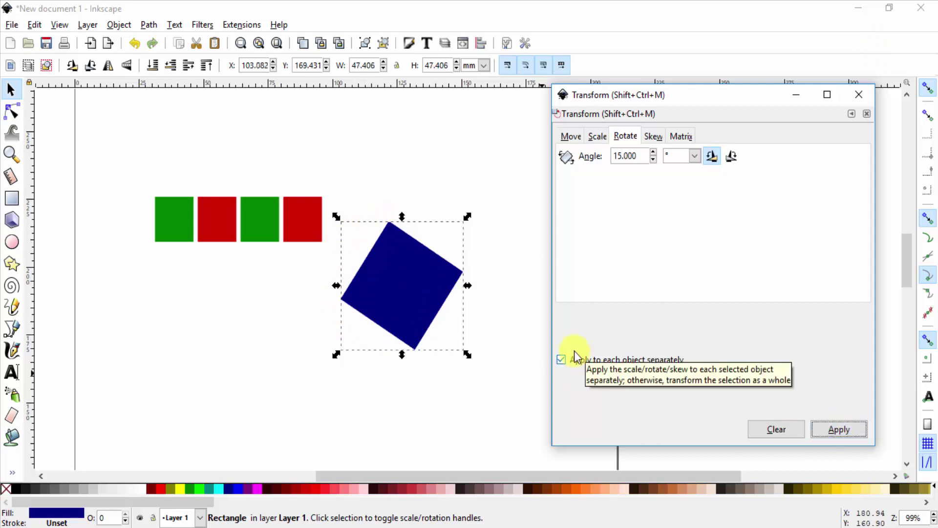
{"action": "left_click", "coordinate": [840, 437]}
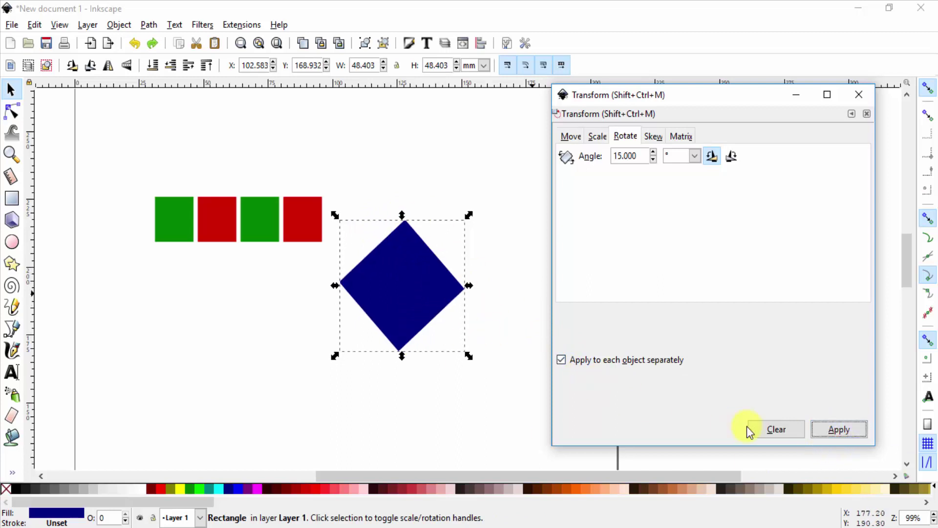
{"action": "left_click", "coordinate": [567, 488]}
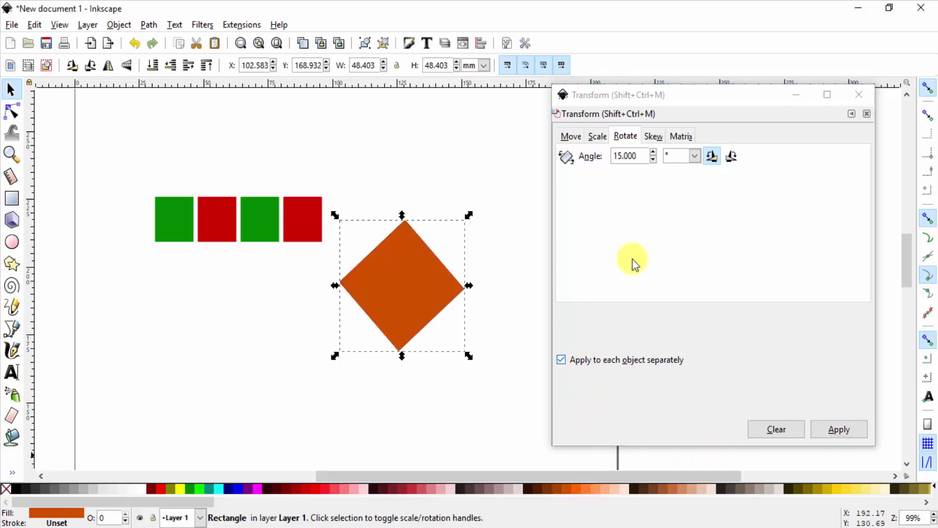
{"action": "left_click", "coordinate": [841, 429]}
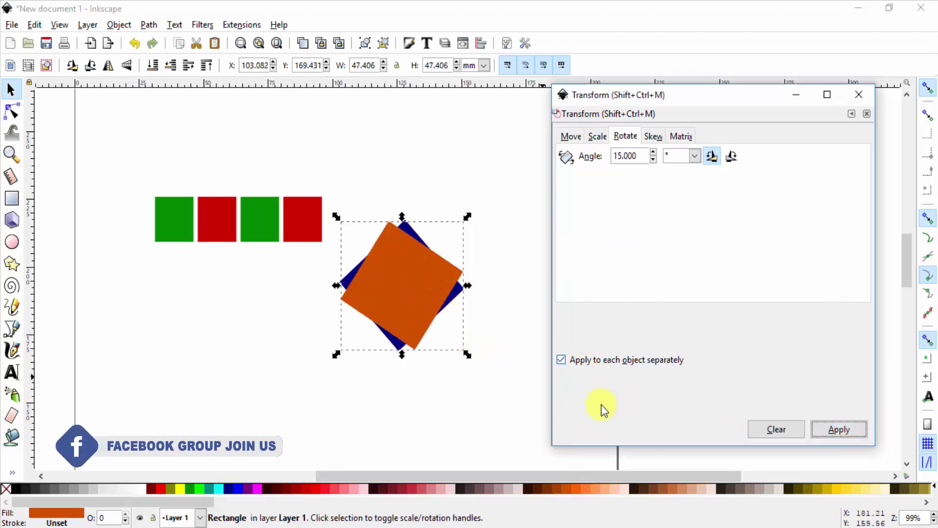
{"action": "left_click", "coordinate": [318, 488]}
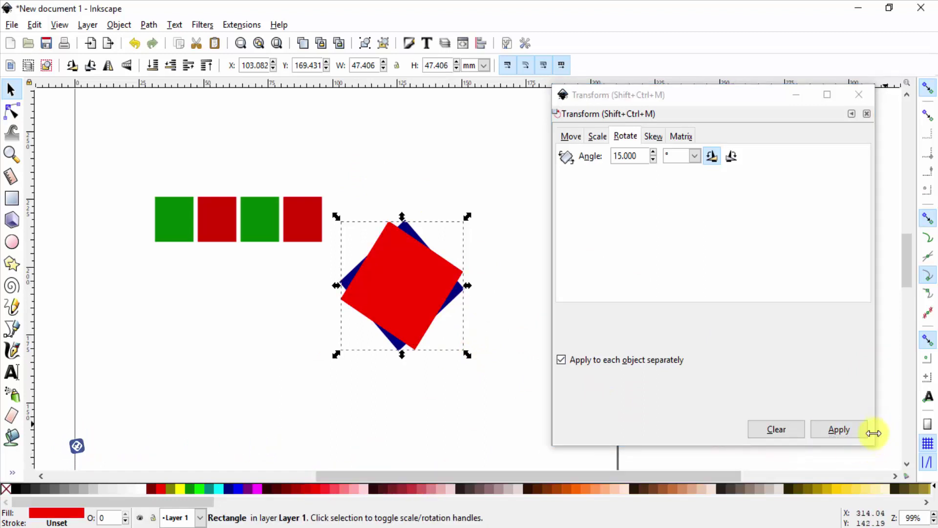
{"action": "left_click", "coordinate": [852, 430]}
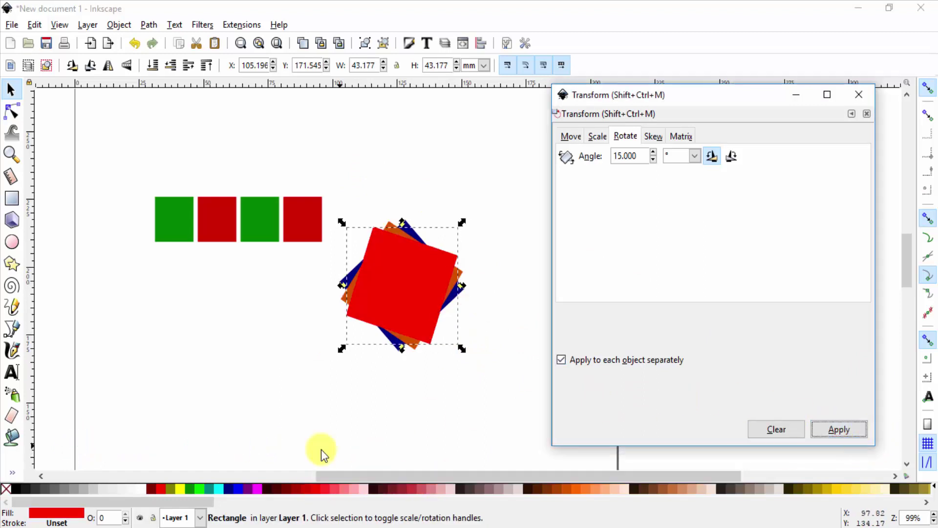
{"action": "left_click", "coordinate": [217, 488]}
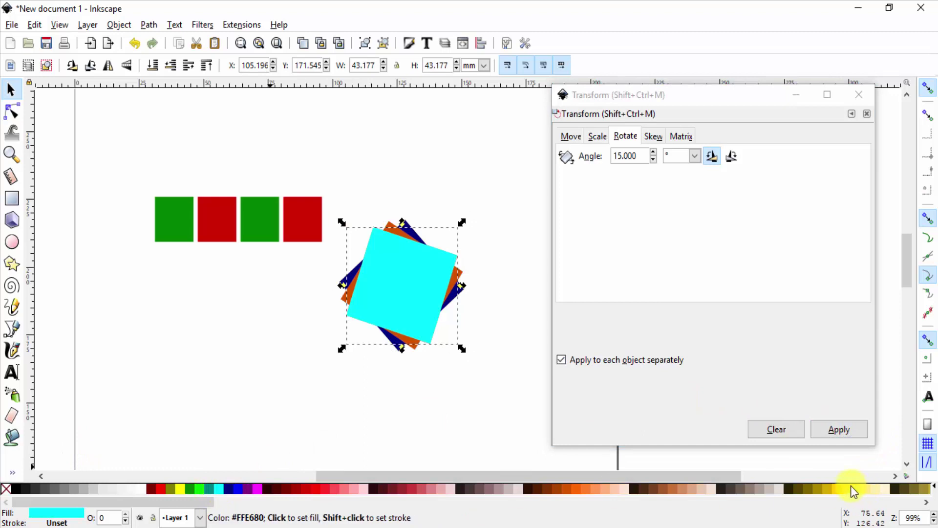
{"action": "left_click", "coordinate": [839, 429]}
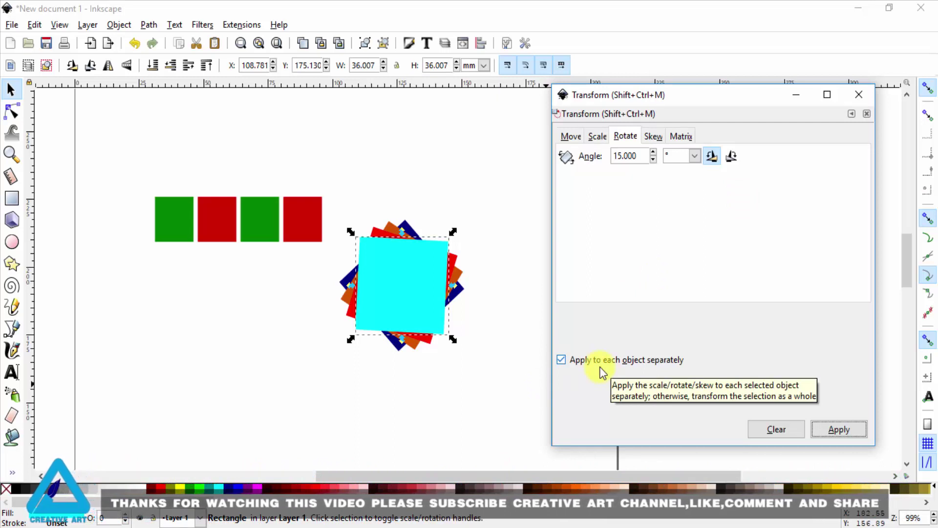
Show the Skew options and delete every existing square from the page.
{"action": "left_click", "coordinate": [654, 137]}
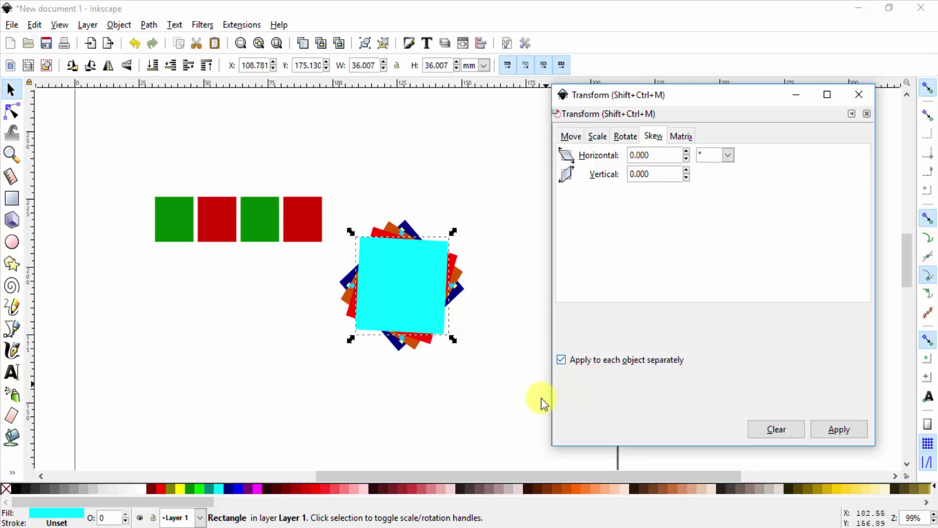
{"action": "left_click_drag", "start_coordinate": [487, 164], "coordinate": [295, 461]}
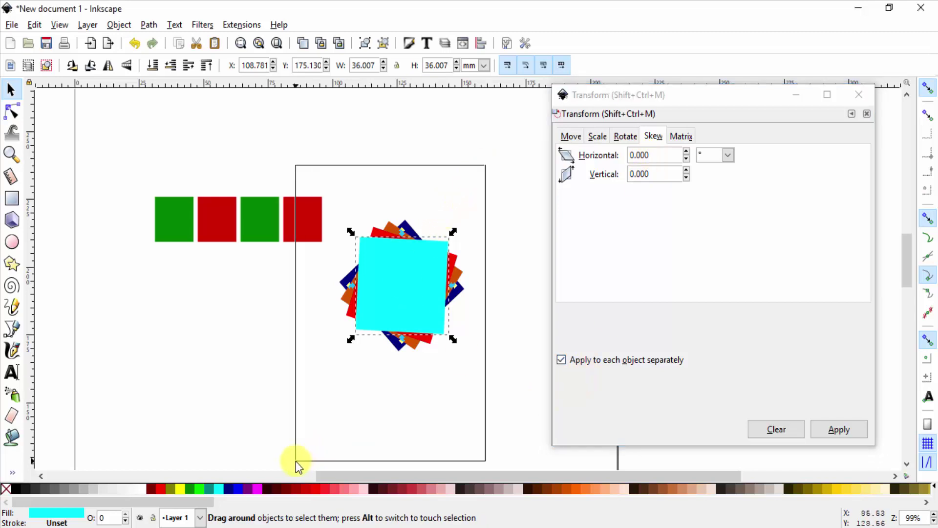
{"action": "key", "text": "Delete"}
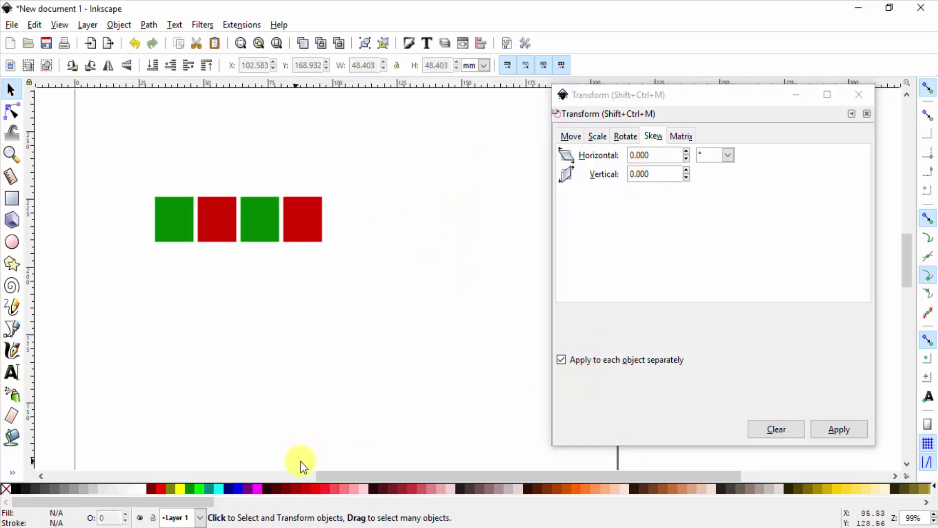
{"action": "key", "text": "ctrl+a"}
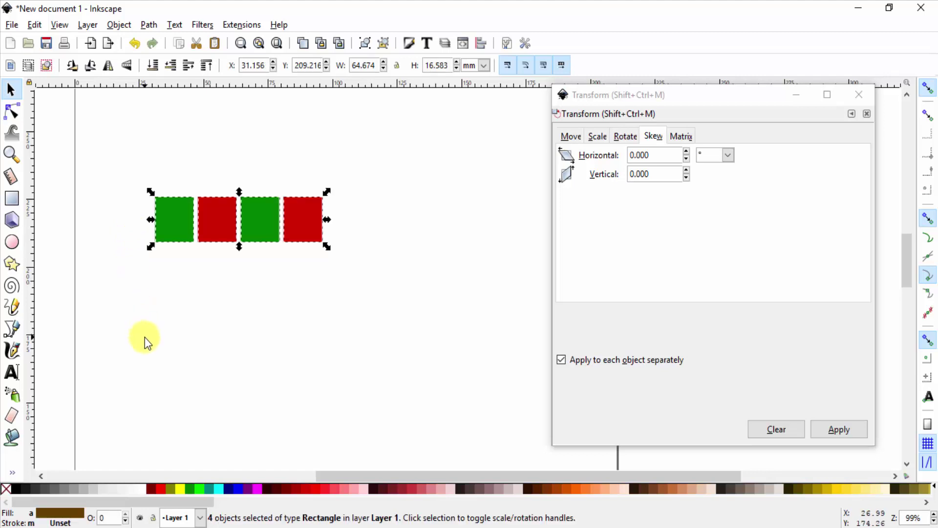
{"action": "key", "text": "Delete"}
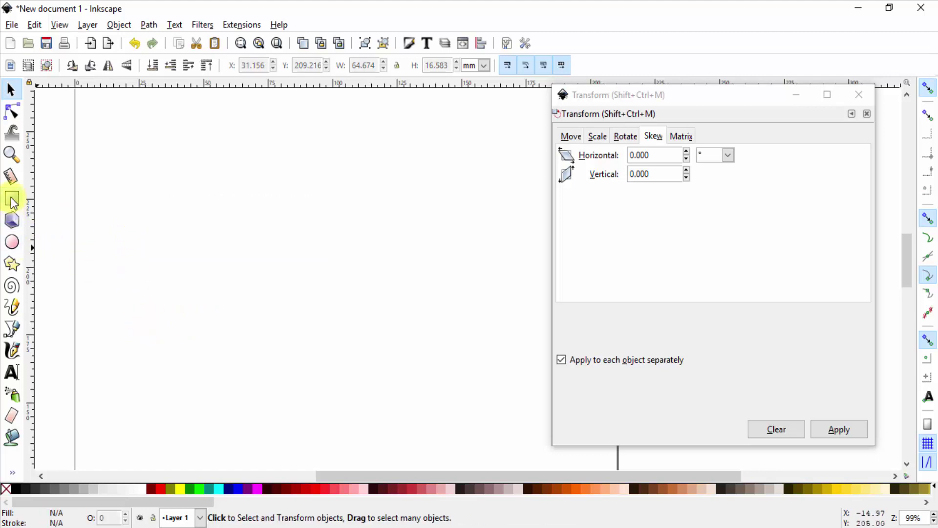
Draw a new green square and return to the Selector tool.
{"action": "left_click", "coordinate": [12, 200]}
{"action": "mouse_move", "coordinate": [210, 190]}
{"action": "left_mouse_down"}
{"action": "mouse_move", "coordinate": [382, 337]}
{"action": "mouse_move", "coordinate": [349, 336]}
{"action": "left_mouse_up"}
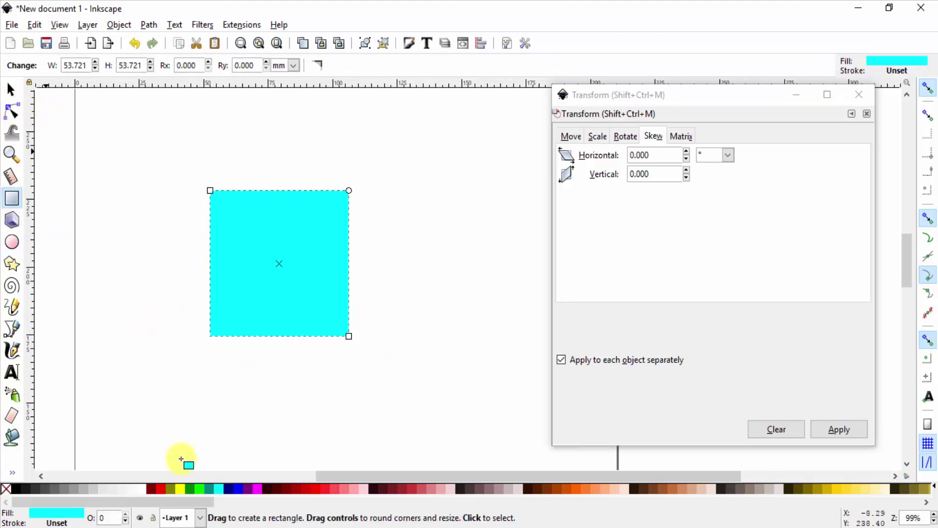
{"action": "left_click", "coordinate": [190, 489]}
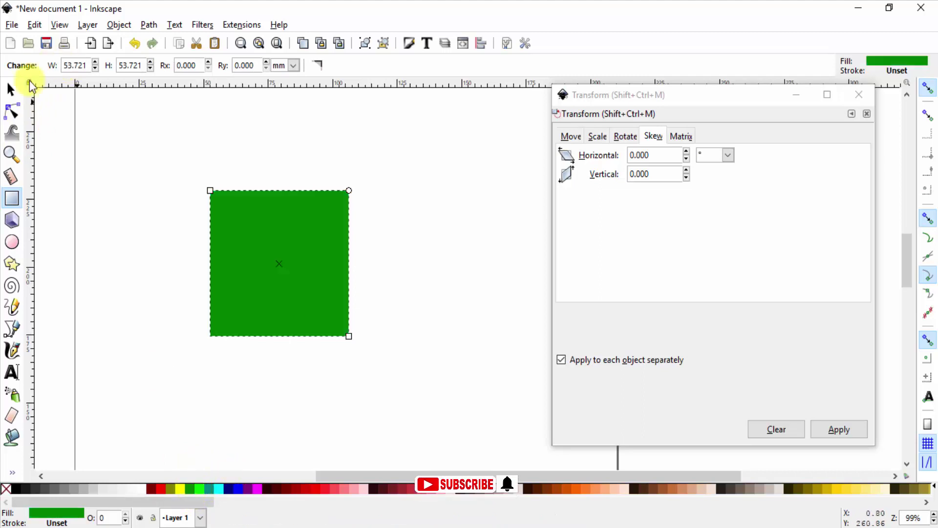
{"action": "left_click", "coordinate": [9, 89]}
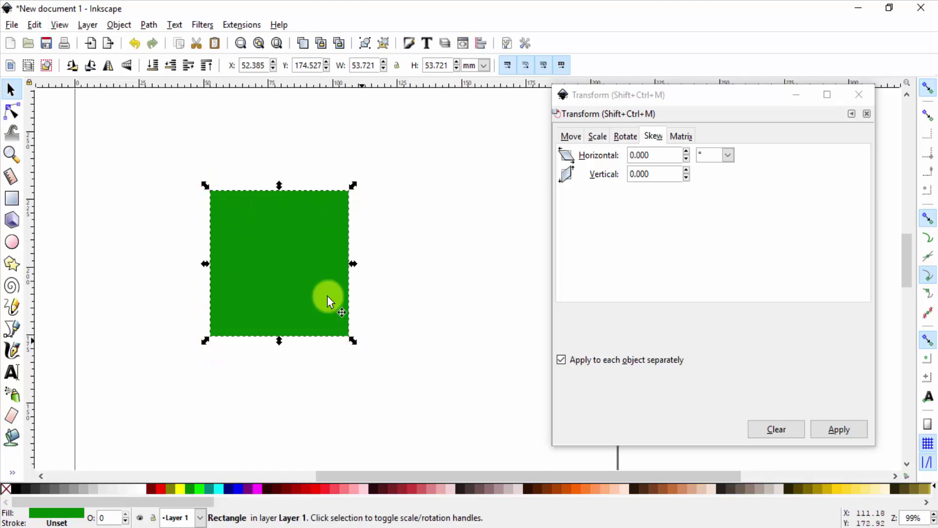
{"action": "left_click", "coordinate": [259, 291]}
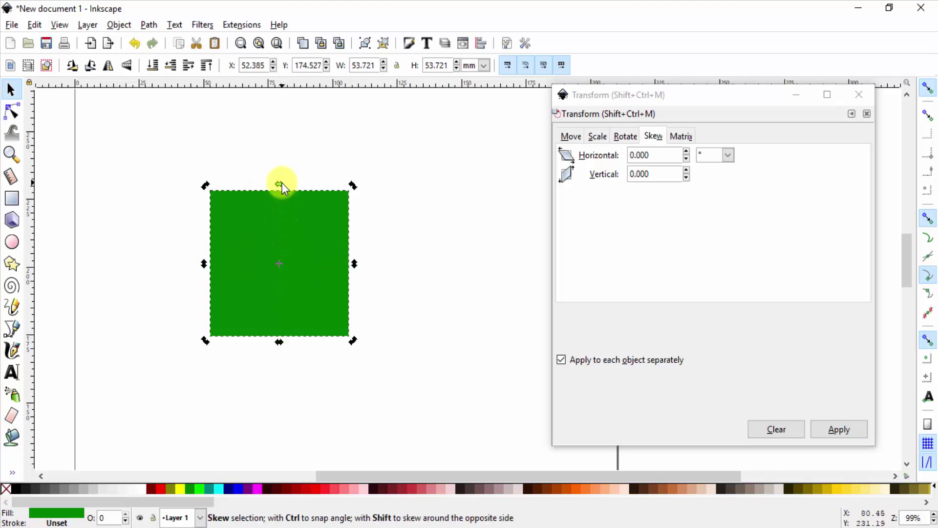
{"action": "left_click_drag", "start_coordinate": [281, 184], "coordinate": [306, 184]}
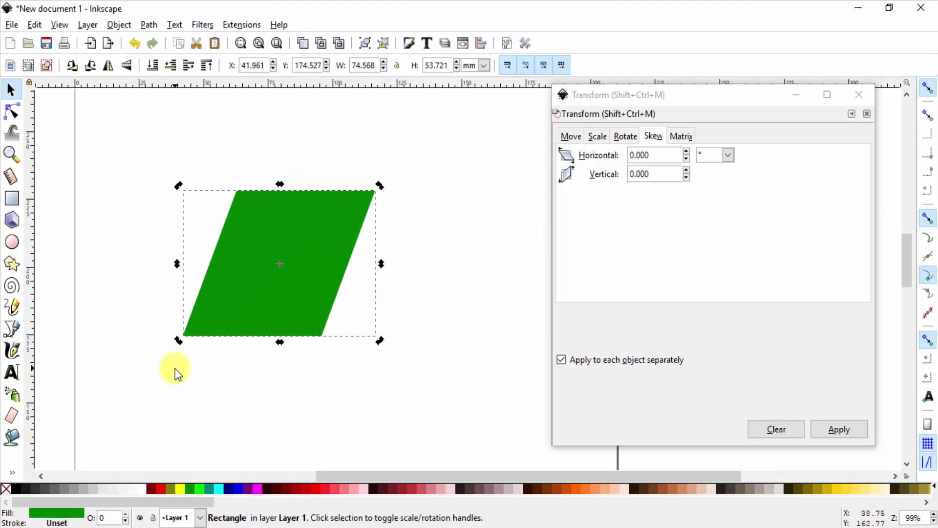
{"action": "key", "text": "ctrl+z"}
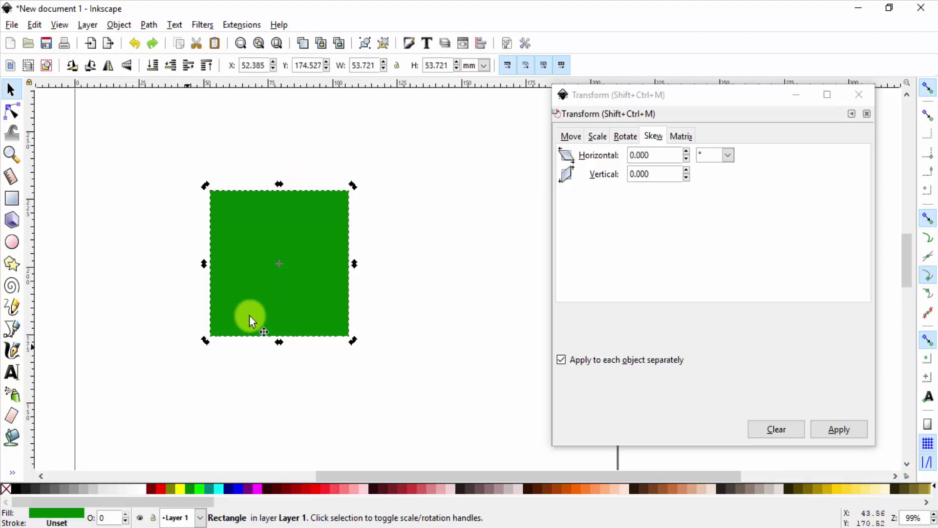
{"action": "left_click_drag", "start_coordinate": [277, 341], "coordinate": [245, 342]}
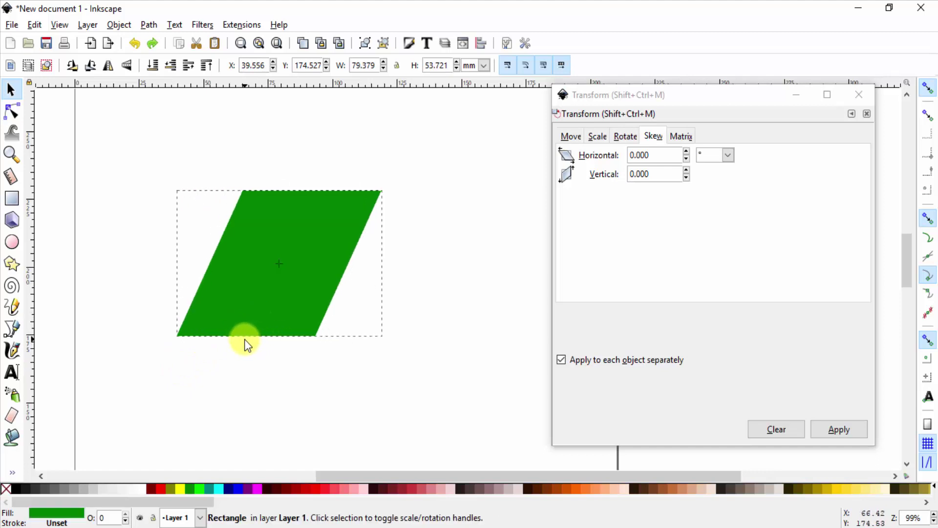
{"action": "key", "text": "ctrl+z"}
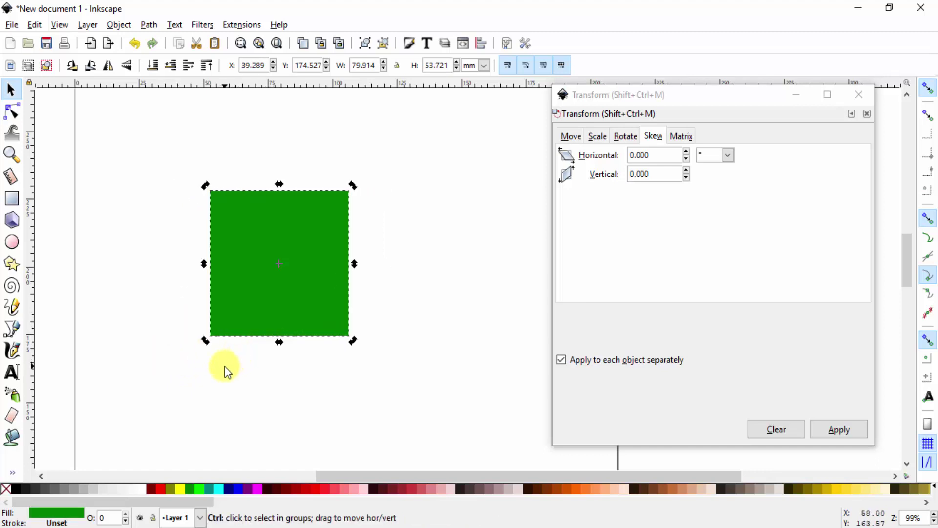
{"action": "left_click_drag", "start_coordinate": [280, 344], "coordinate": [181, 400]}
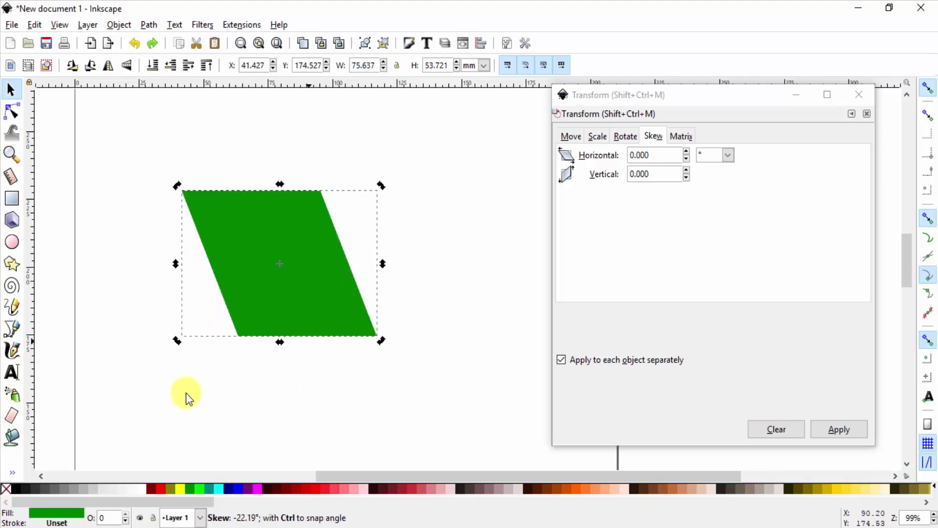
{"action": "key", "text": "ctrl+z"}
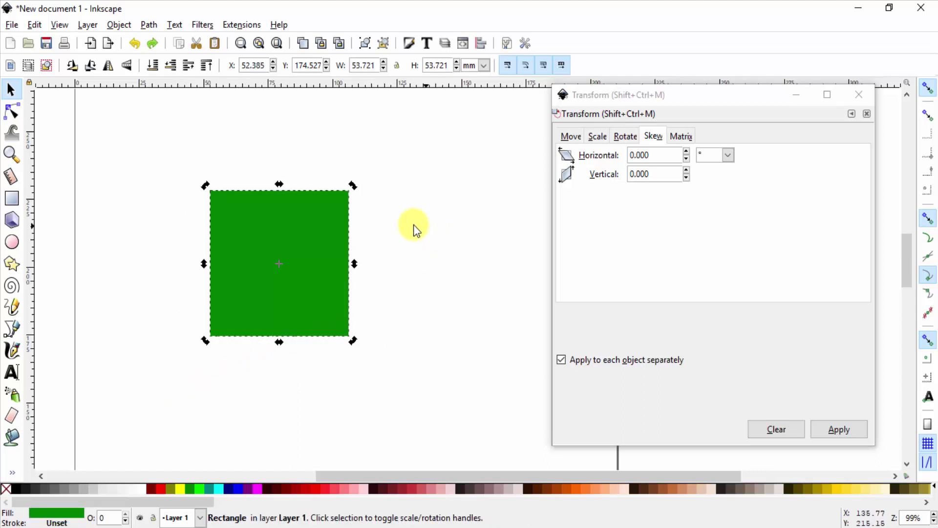
{"action": "left_click_drag", "start_coordinate": [356, 264], "coordinate": [327, 374]}
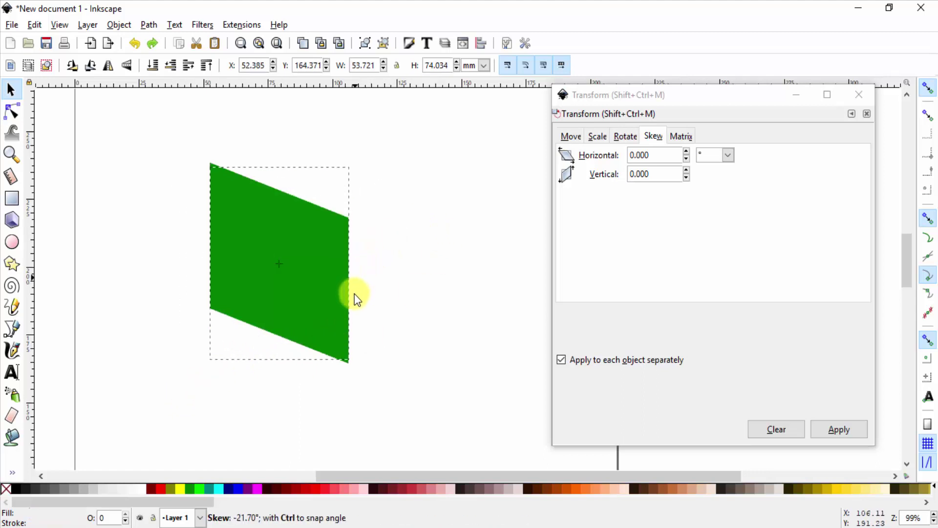
{"action": "key", "text": "ctrl+z"}
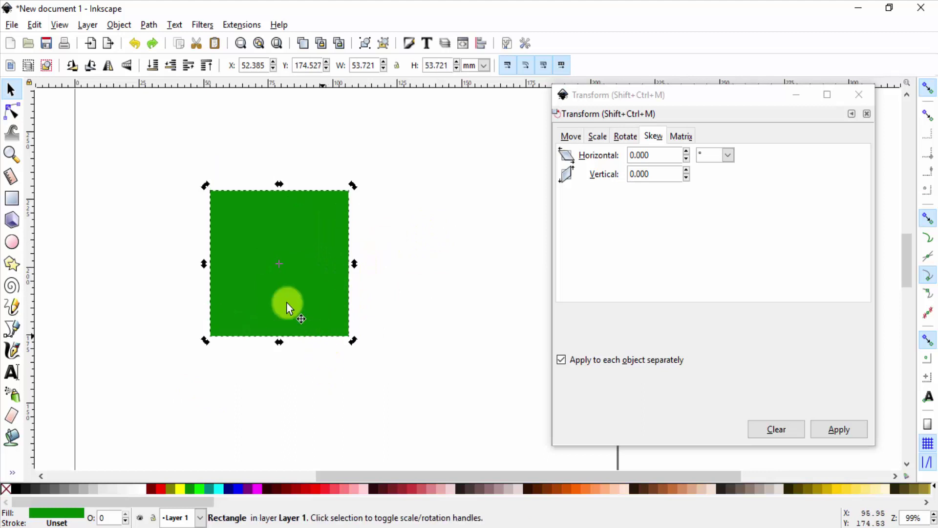
{"action": "left_click_drag", "start_coordinate": [205, 264], "coordinate": [210, 226]}
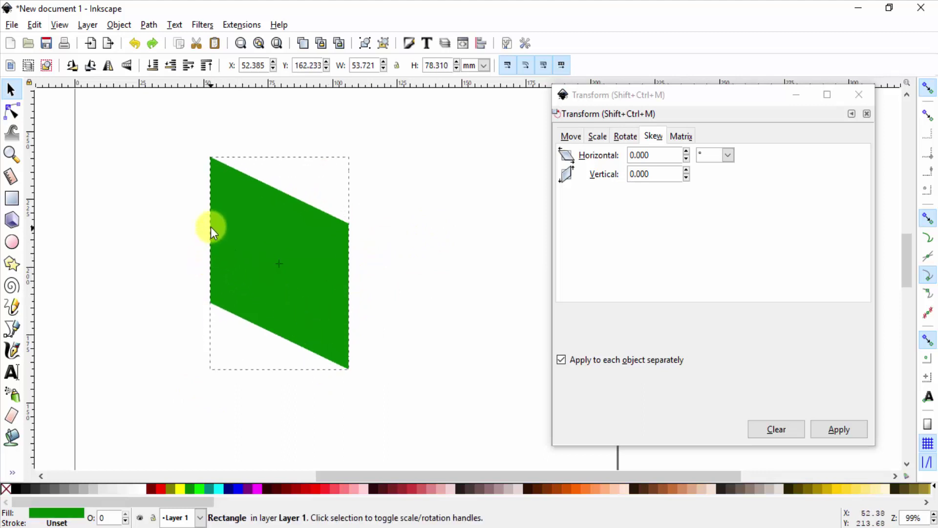
{"action": "key", "text": "ctrl+z"}
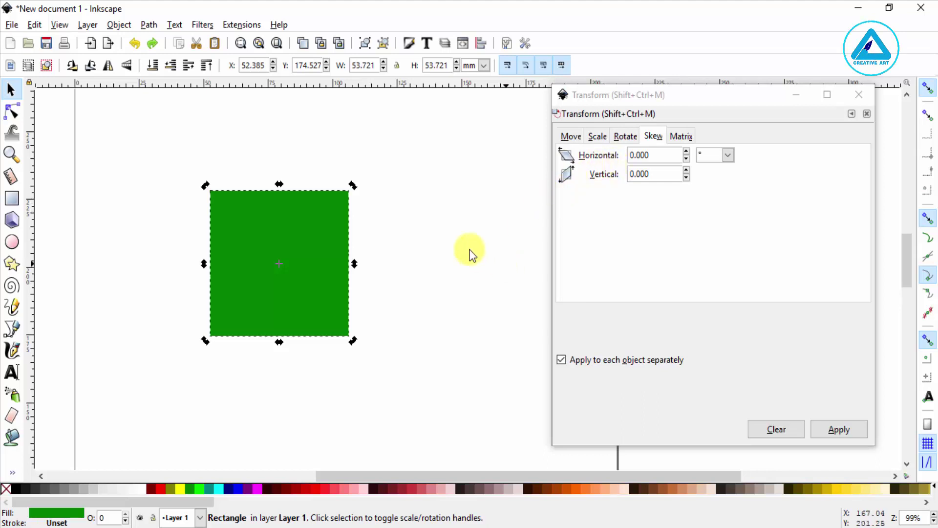
Keep degrees as the skew unit and trial a 10° horizontal skew, then undo it.
{"action": "left_click", "coordinate": [728, 155]}
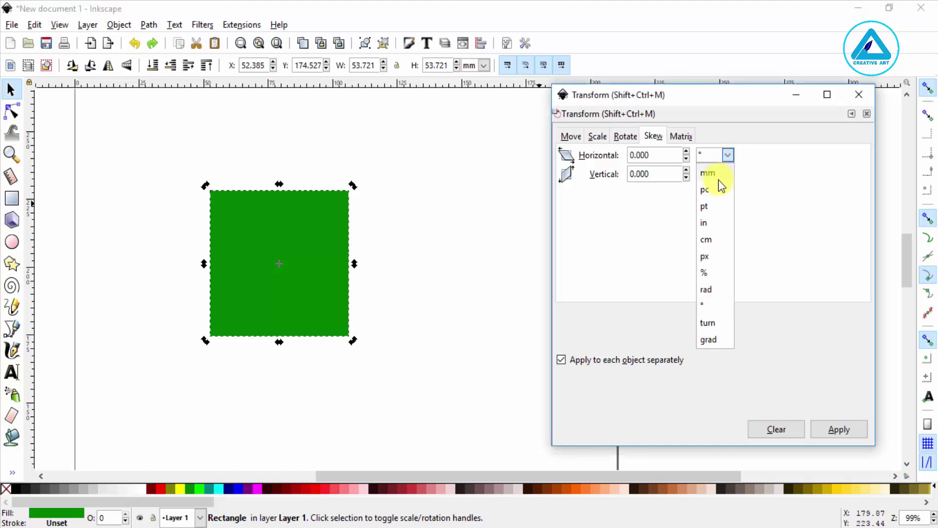
{"action": "left_click", "coordinate": [763, 284]}
{"action": "double_click", "coordinate": [655, 155]}
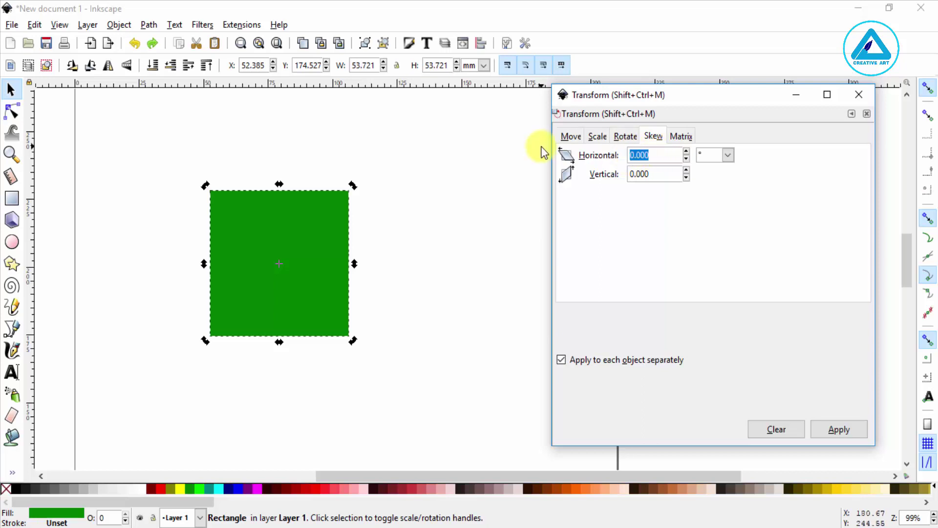
{"action": "type", "text": "1"}
{"action": "type", "text": "0"}
{"action": "left_click", "coordinate": [833, 430]}
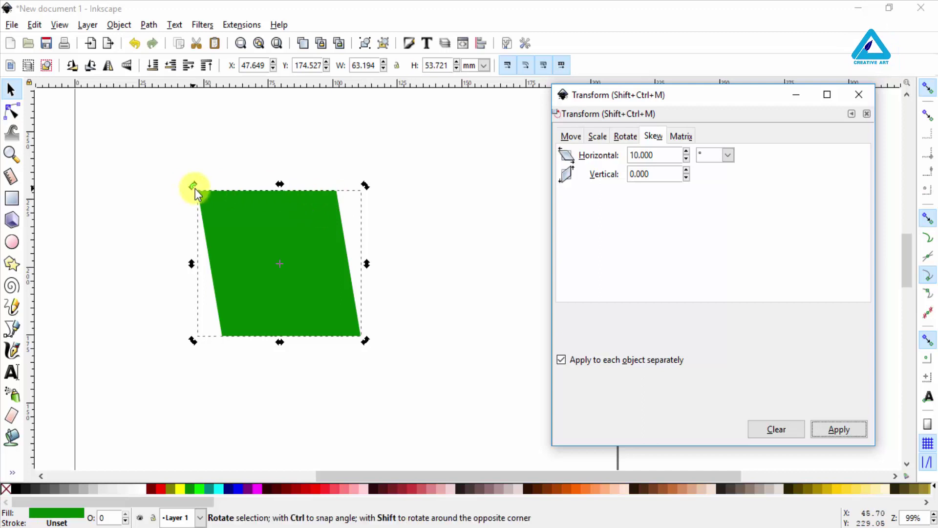
{"action": "key", "text": "ctrl+z"}
Set horizontal skew to 45°, test it on the square, then undo it.
{"action": "triple_click", "coordinate": [639, 155]}
{"action": "key", "text": "BackSpace"}
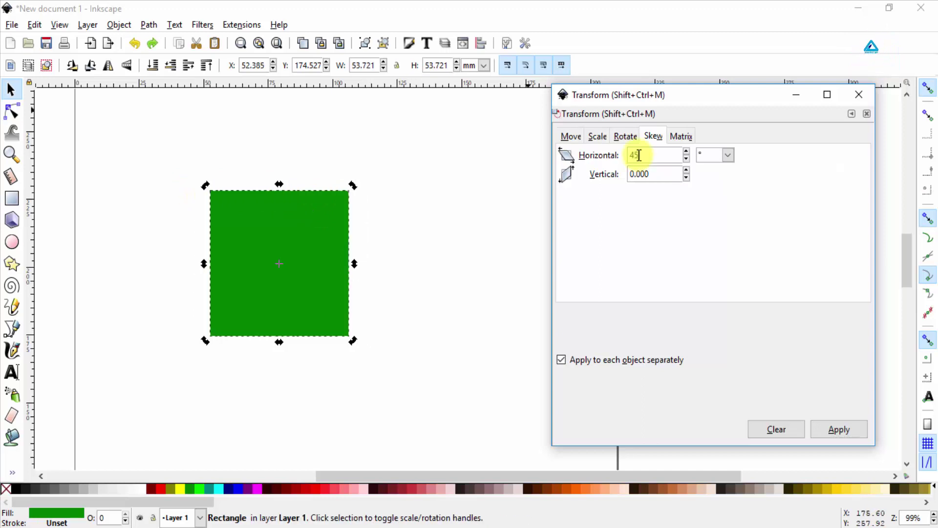
{"action": "type", "text": "45"}
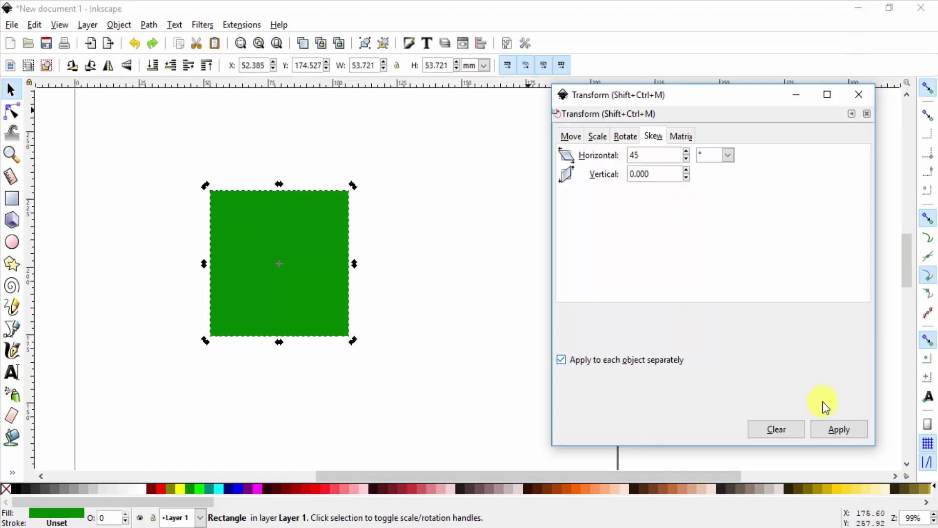
{"action": "left_click", "coordinate": [839, 429]}
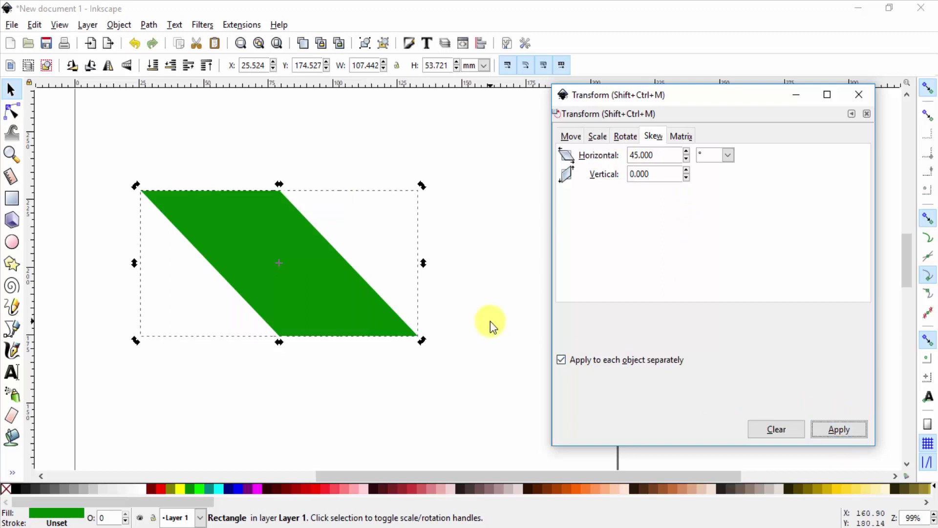
{"action": "key", "text": "ctrl+z"}
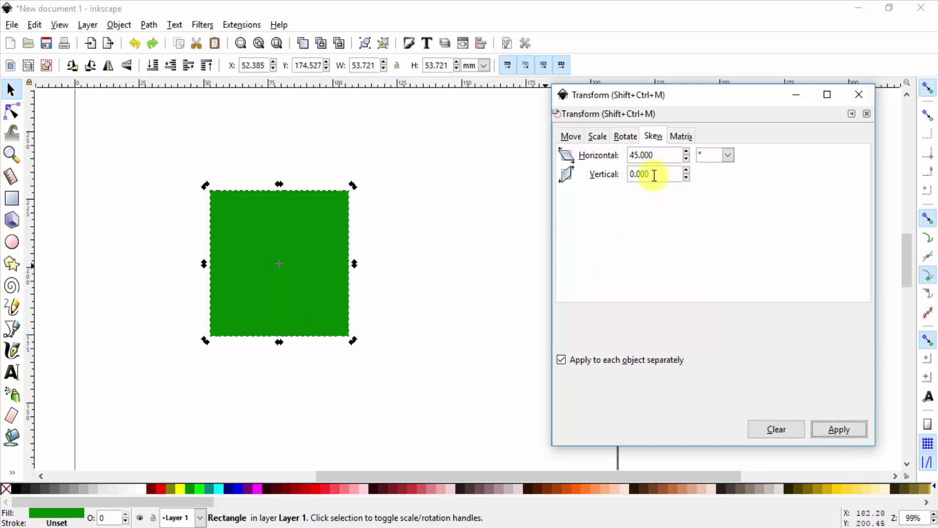
Set vertical skew to 45° and trial repeated skews, undoing back to the plain square.
{"action": "double_click", "coordinate": [654, 175]}
{"action": "type", "text": "45"}
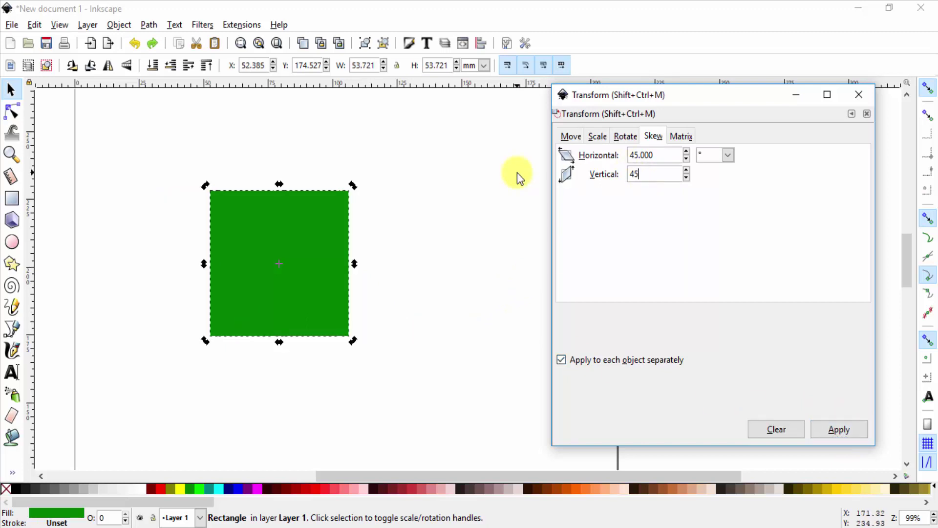
{"action": "left_click", "coordinate": [850, 429]}
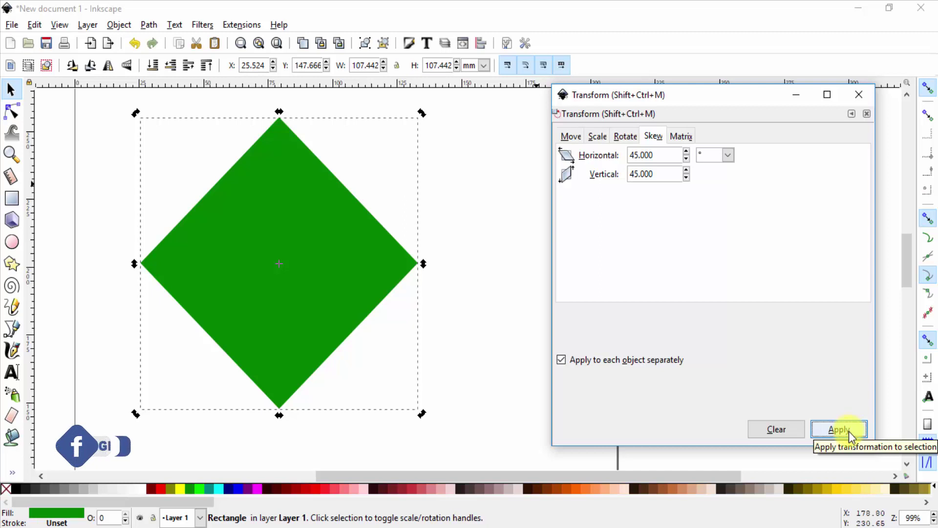
{"action": "left_click", "coordinate": [849, 431]}
{"action": "left_click", "coordinate": [849, 431]}
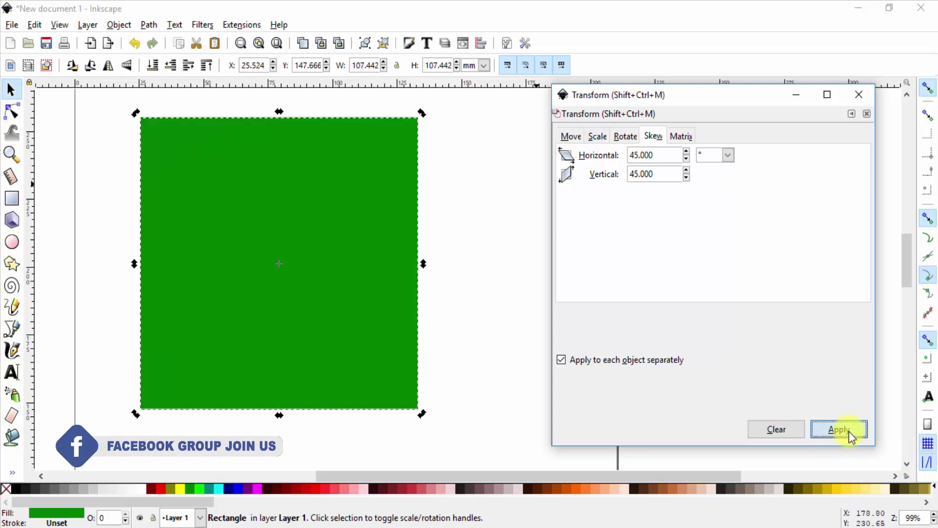
{"action": "left_click", "coordinate": [848, 431]}
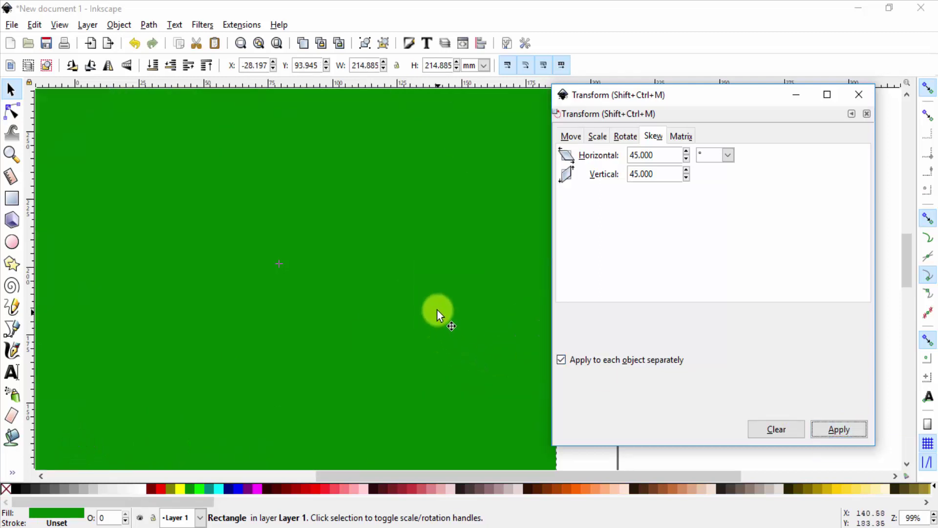
{"action": "scroll", "coordinate": [437, 309], "scroll_direction": "down", "scroll_amount": 1}
{"action": "scroll", "coordinate": [437, 309], "scroll_direction": "down", "scroll_amount": 1}
{"action": "scroll", "coordinate": [438, 310], "scroll_direction": "down", "scroll_amount": 1}
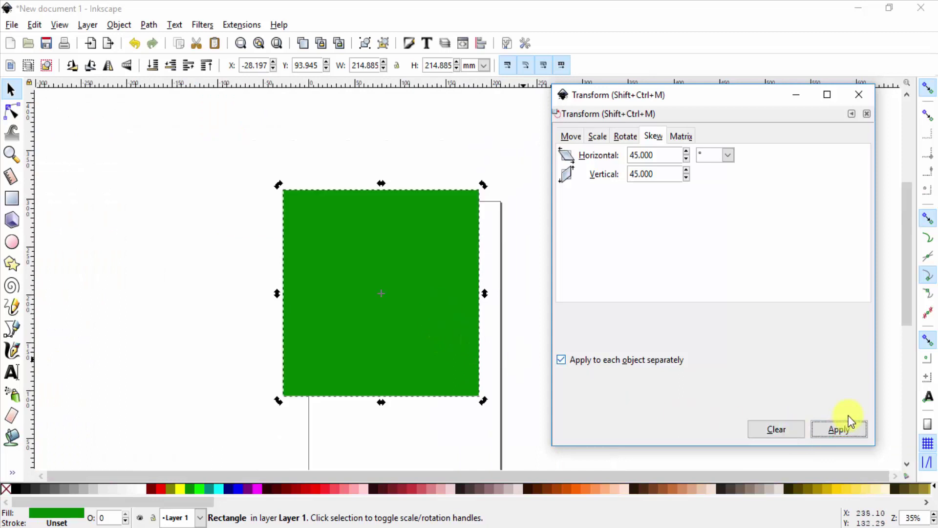
{"action": "left_click", "coordinate": [841, 429]}
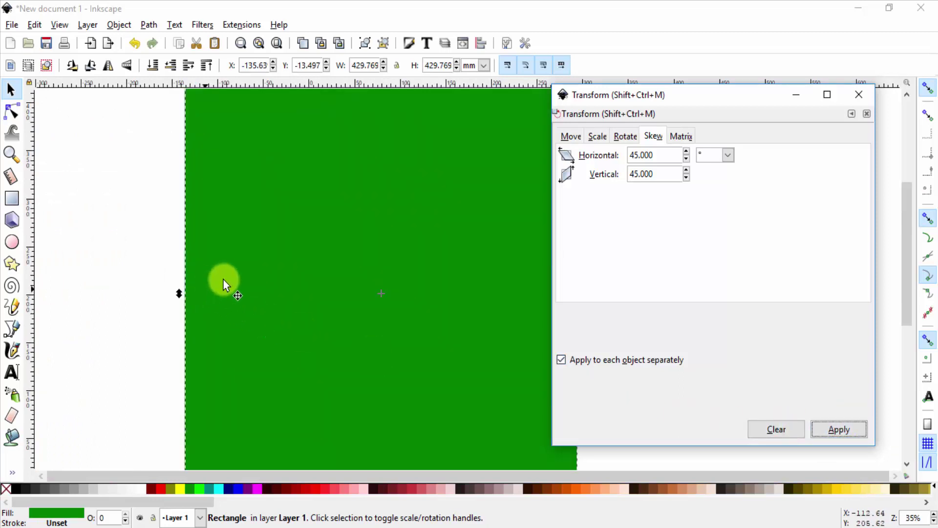
{"action": "scroll", "coordinate": [237, 280], "scroll_direction": "down", "scroll_amount": 1}
{"action": "scroll", "coordinate": [249, 283], "scroll_direction": "down", "scroll_amount": 2}
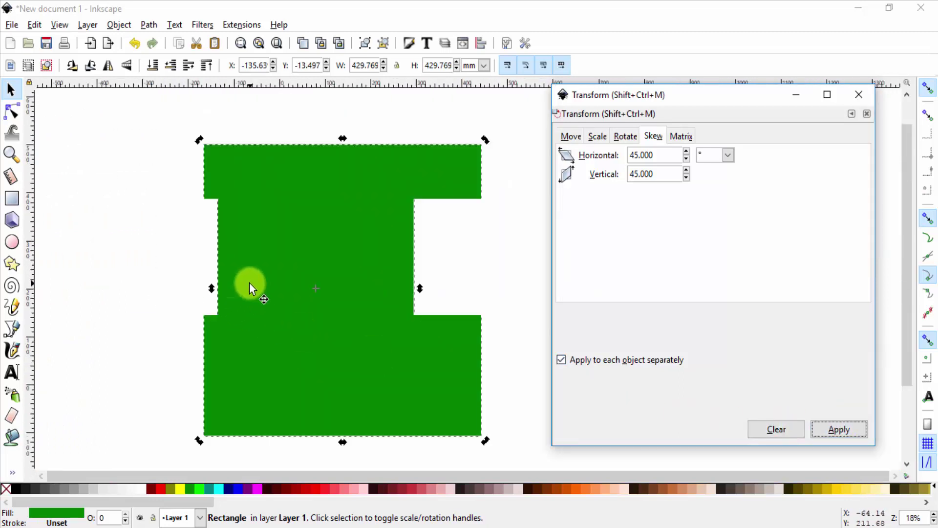
{"action": "key", "text": "ctrl+z"}
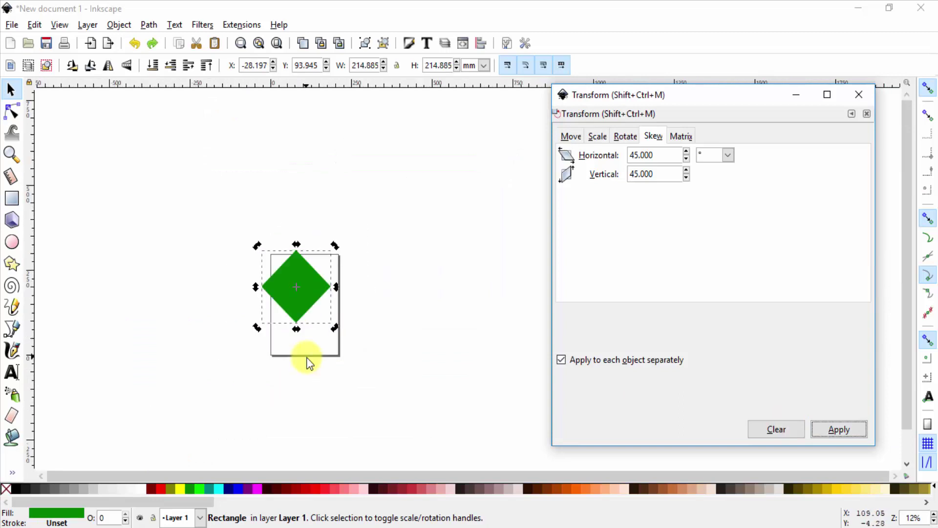
{"action": "key", "text": "ctrl+z"}
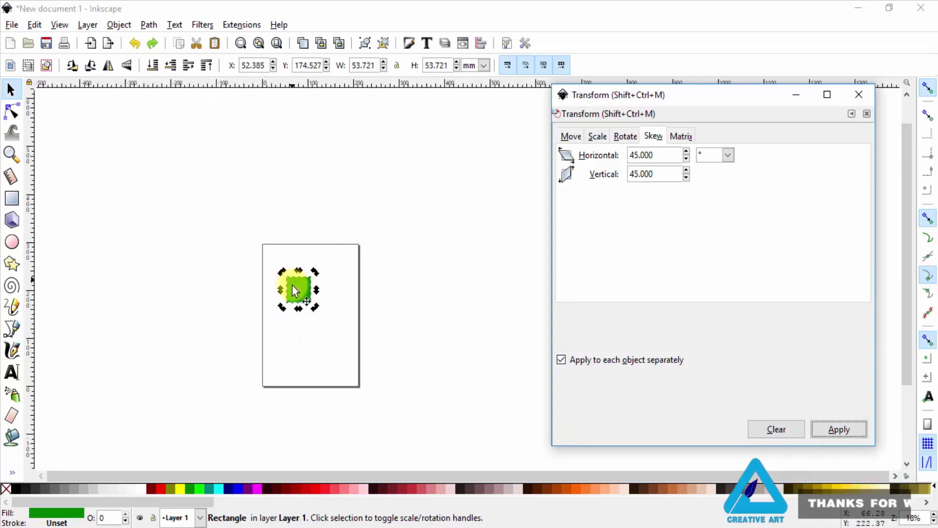
{"action": "scroll", "coordinate": [292, 286], "scroll_direction": "up", "scroll_amount": 6}
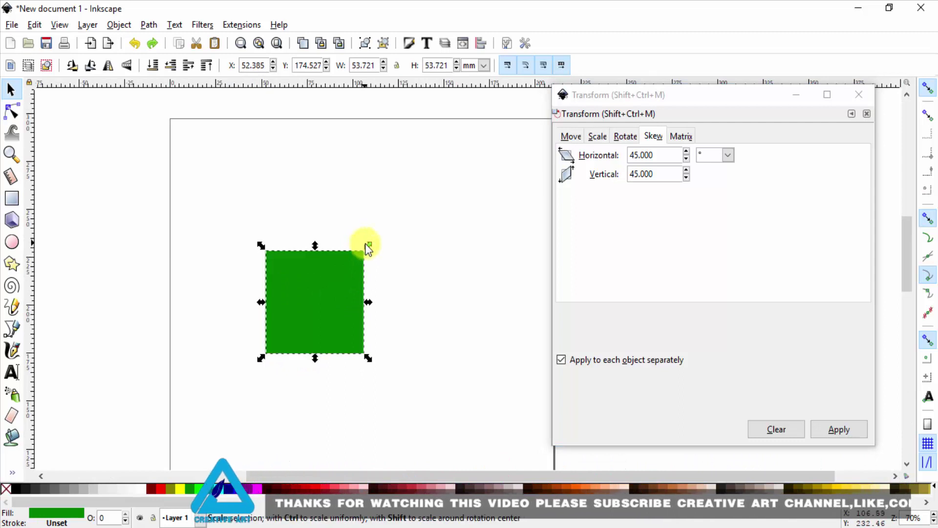
Shrink the green square slightly and skew it into a large diamond, undoing one extra skew.
{"action": "mouse_move", "coordinate": [367, 245]}
{"action": "left_mouse_down"}
{"action": "mouse_move", "coordinate": [279, 349]}
{"action": "mouse_move", "coordinate": [348, 285]}
{"action": "left_mouse_up"}
{"action": "scroll", "coordinate": [237, 250], "scroll_direction": "down", "scroll_amount": 2}
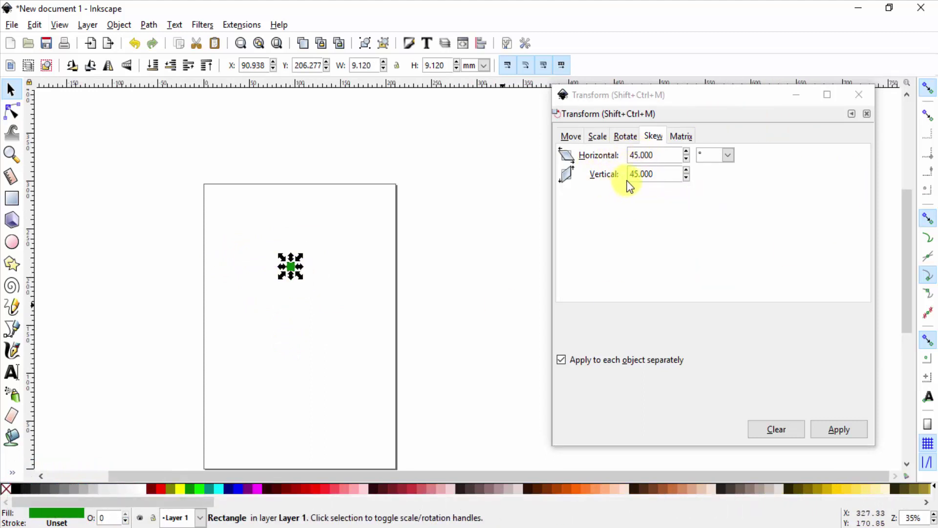
{"action": "left_click", "coordinate": [840, 430]}
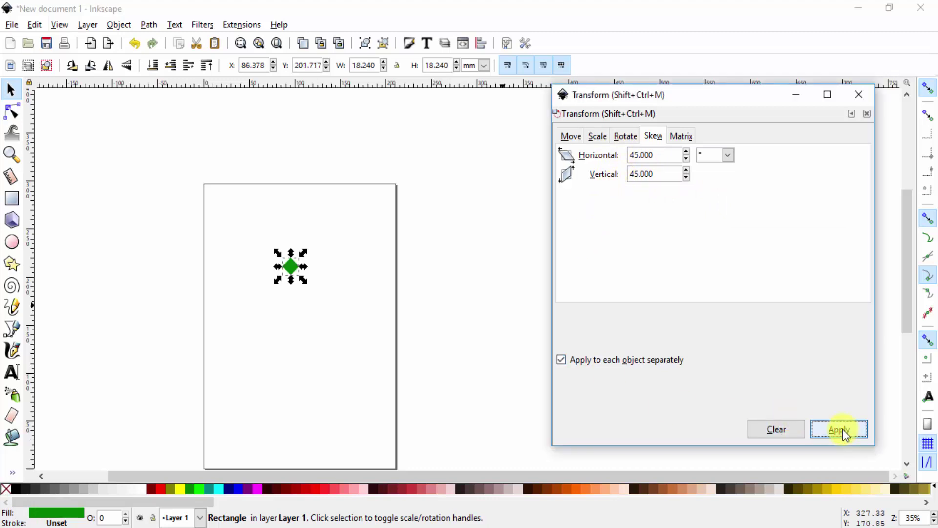
{"action": "left_click", "coordinate": [841, 430]}
{"action": "left_click", "coordinate": [841, 430]}
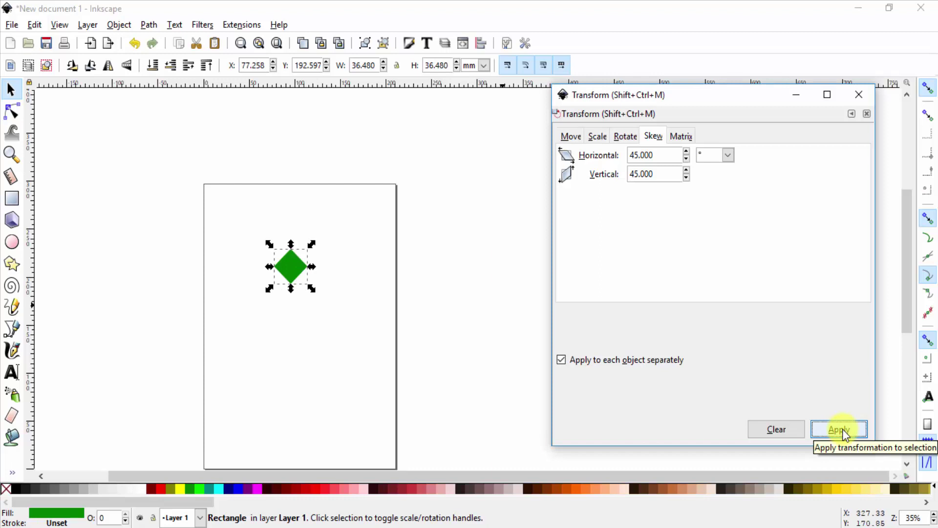
{"action": "left_click", "coordinate": [842, 429]}
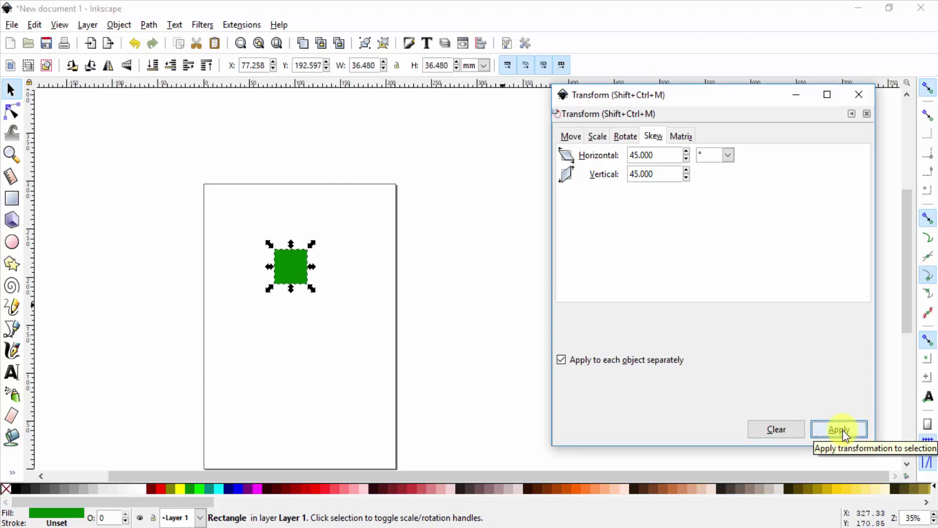
{"action": "left_click", "coordinate": [842, 430]}
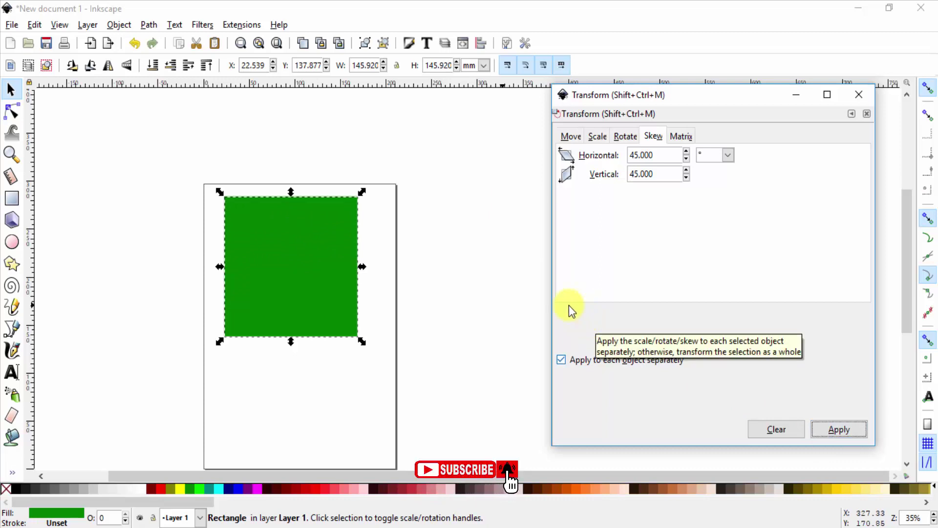
{"action": "key", "text": "ctrl+z"}
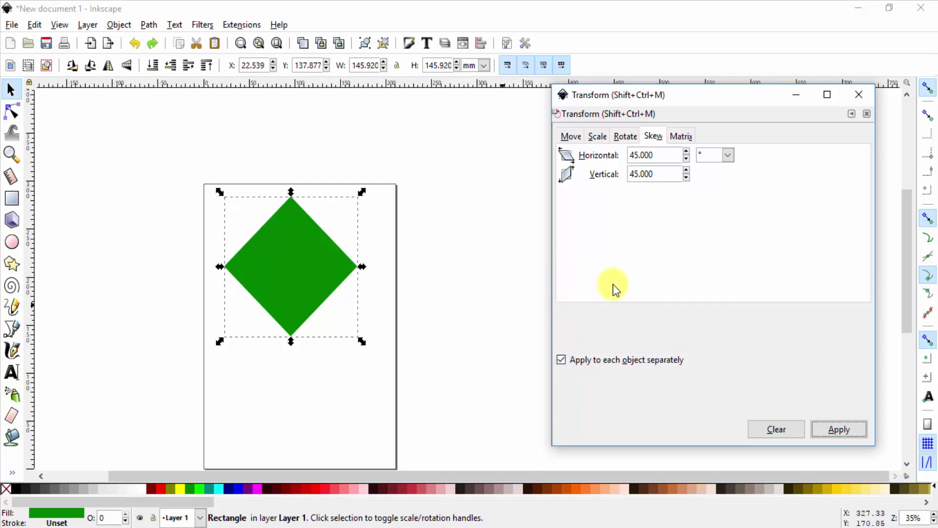
{"action": "left_click", "coordinate": [681, 137]}
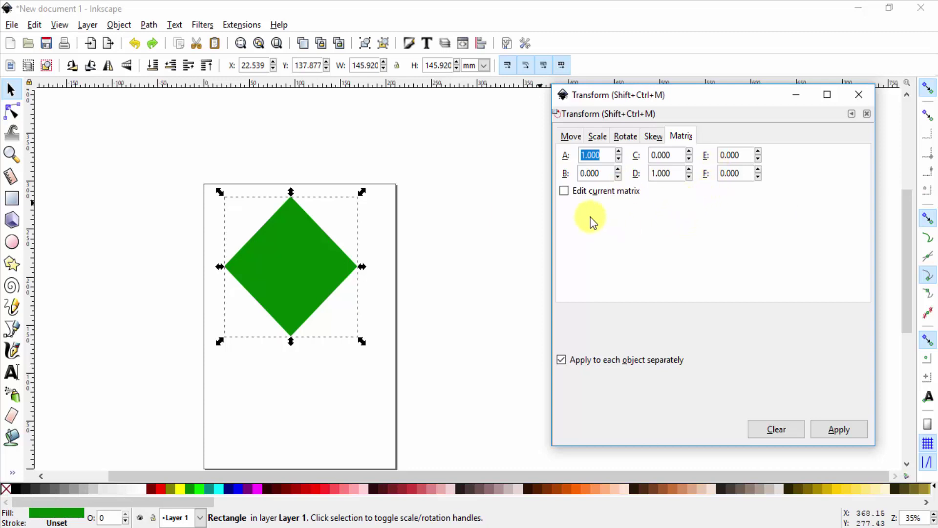
Enter 0.15 in matrix B and C, trial-apply it three times, then undo.
{"action": "left_click", "coordinate": [605, 173]}
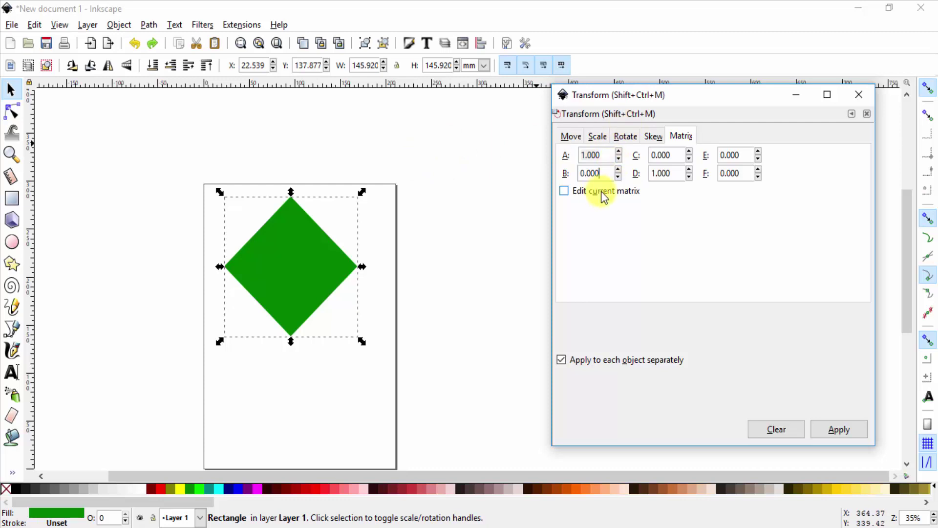
{"action": "double_click", "coordinate": [601, 173]}
{"action": "type", "text": "0.15"}
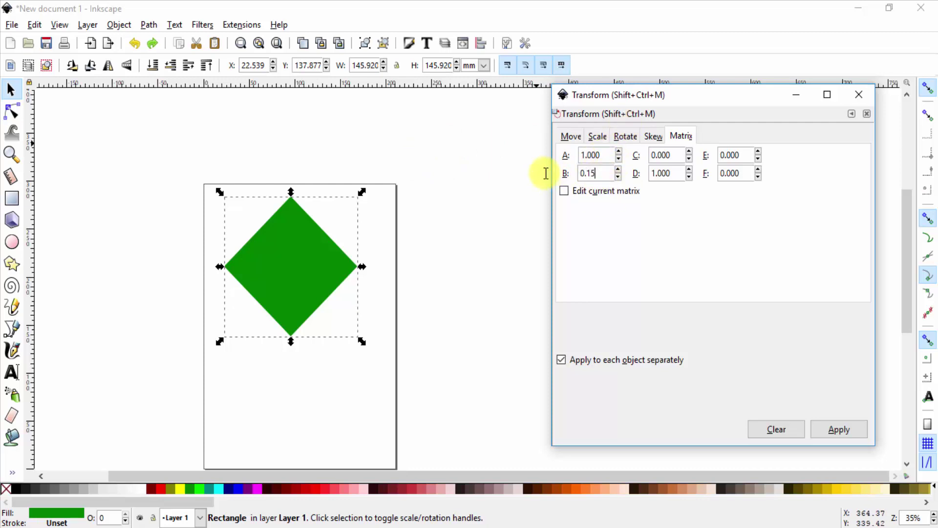
{"action": "double_click", "coordinate": [672, 155]}
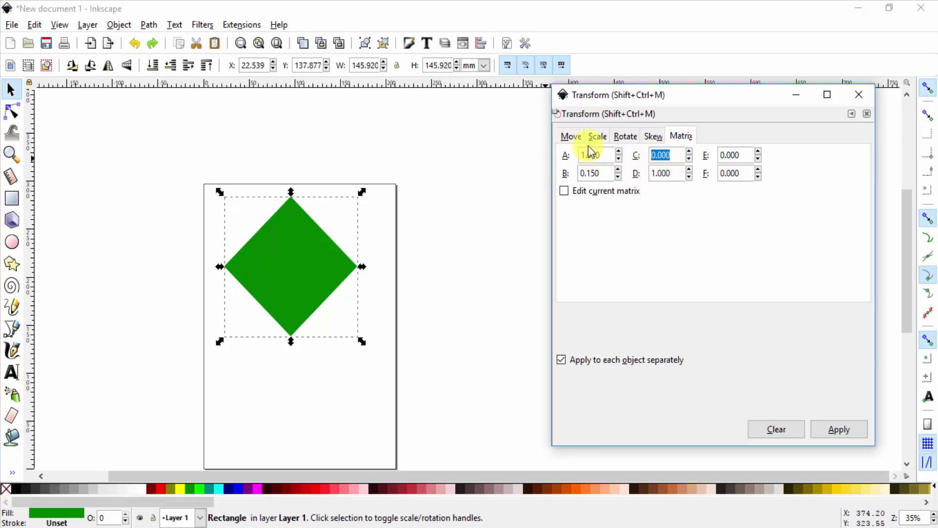
{"action": "type", "text": "0.15"}
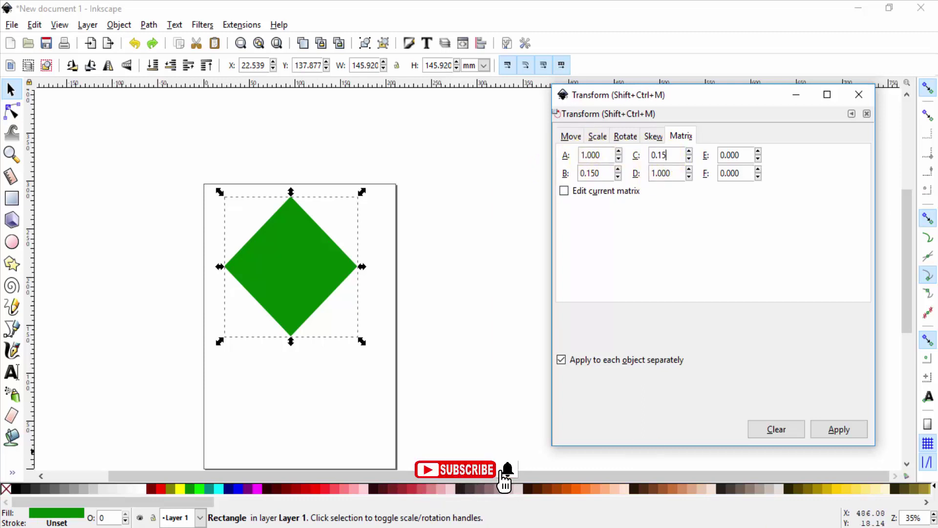
{"action": "left_click", "coordinate": [836, 430]}
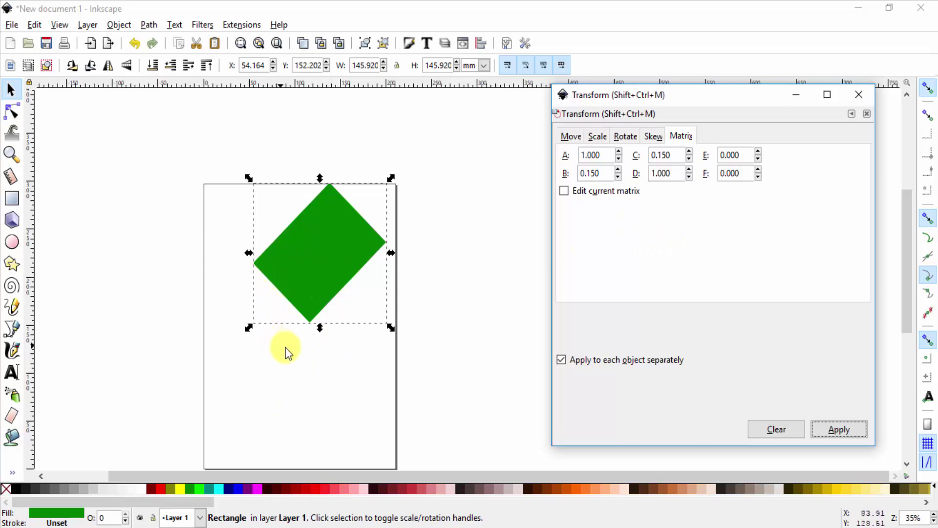
{"action": "left_click", "coordinate": [838, 430]}
{"action": "left_click", "coordinate": [839, 430]}
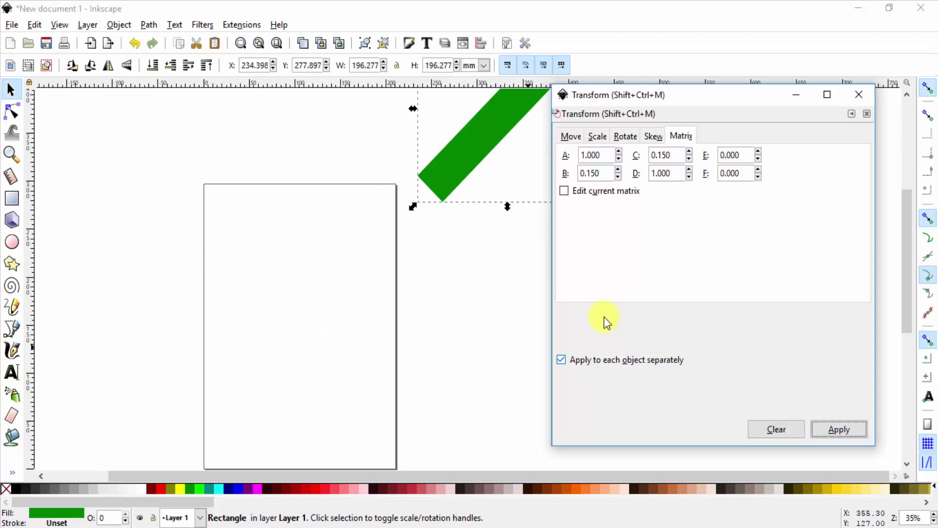
{"action": "key", "text": "ctrl+z"}
{"action": "key", "text": "ctrl+z"}
{"action": "key", "text": "ctrl+z"}
{"action": "key", "text": "ctrl+z"}
{"action": "key", "text": "ctrl+z"}
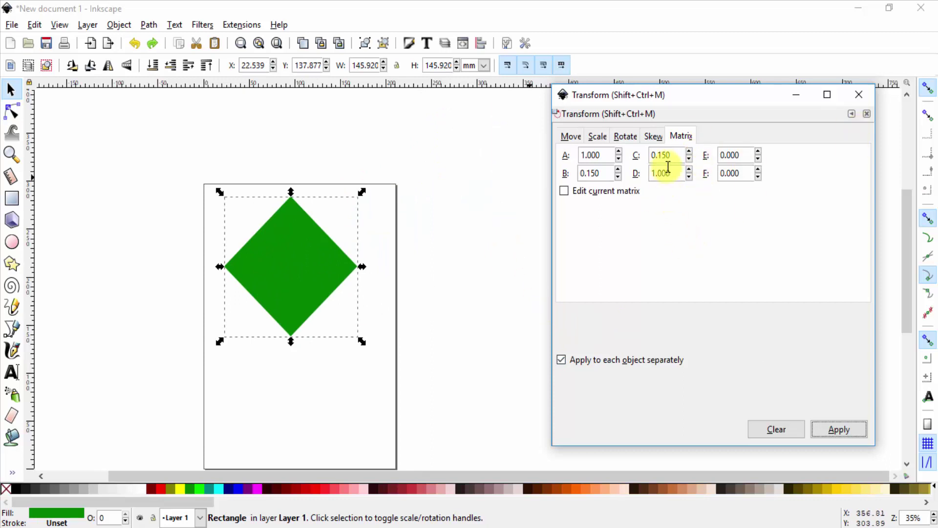
Try matrix offsets E and F of 0.5, applying twice, then undo.
{"action": "left_click", "coordinate": [729, 155]}
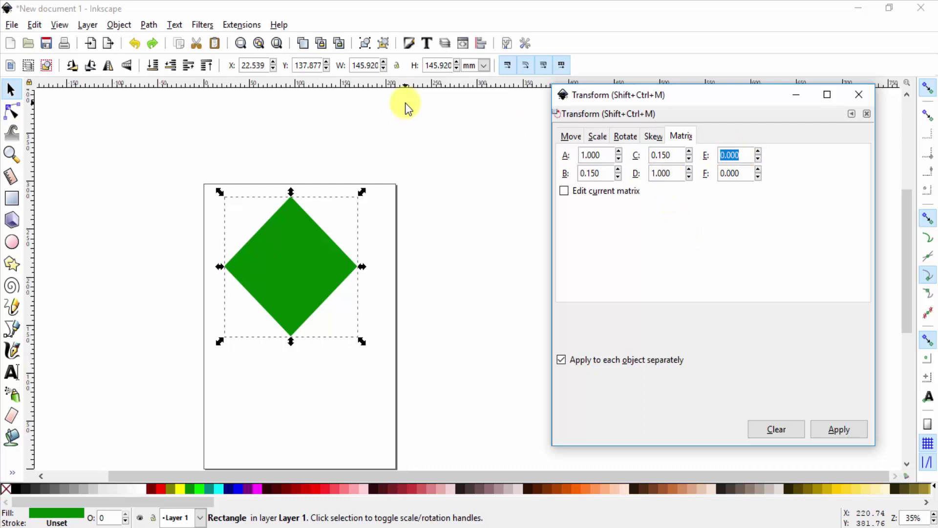
{"action": "type", "text": "0.5"}
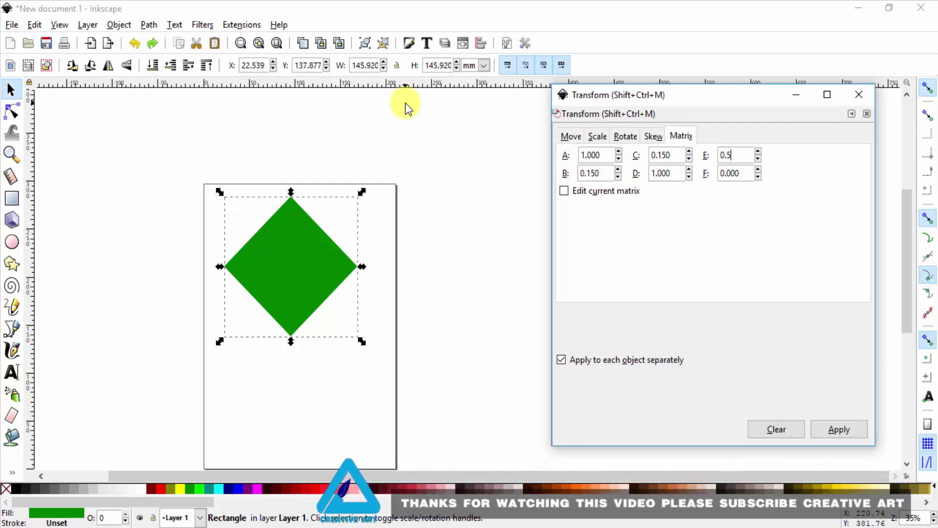
{"action": "left_click", "coordinate": [733, 173]}
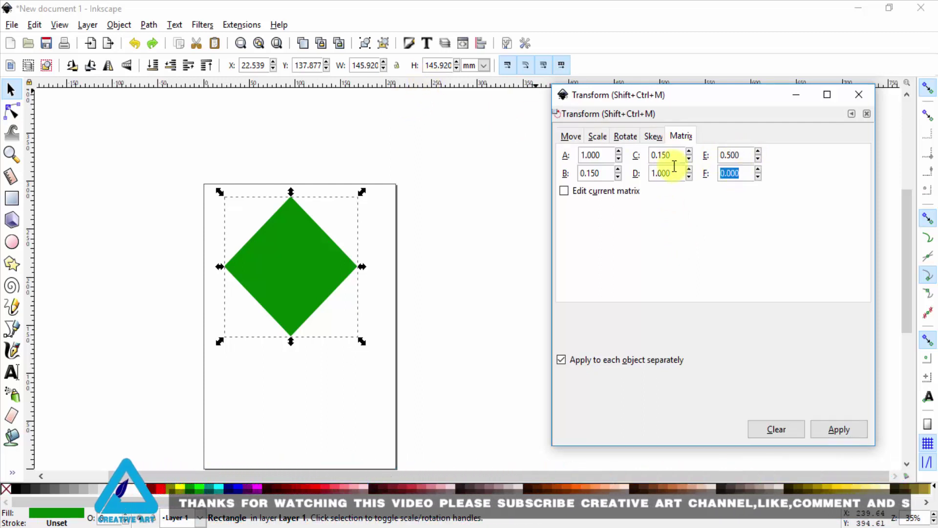
{"action": "type", "text": "0.5"}
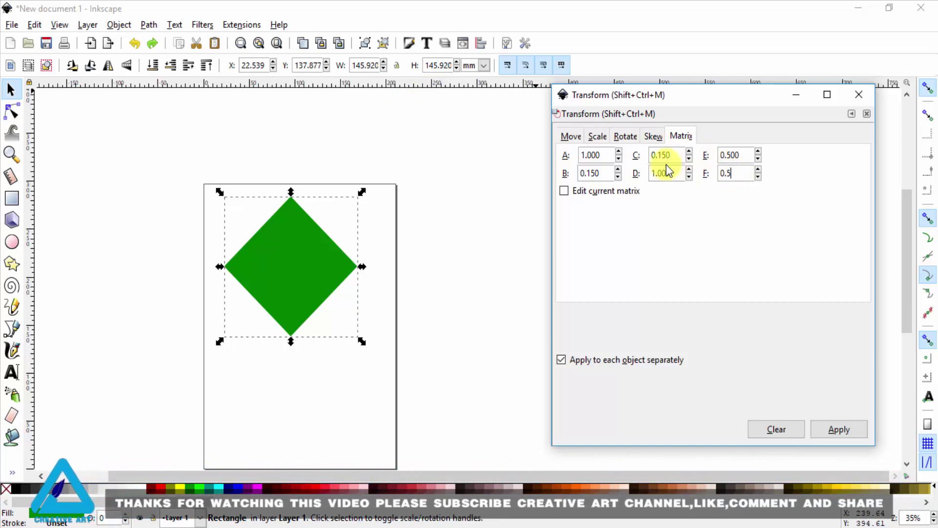
{"action": "left_click", "coordinate": [837, 430]}
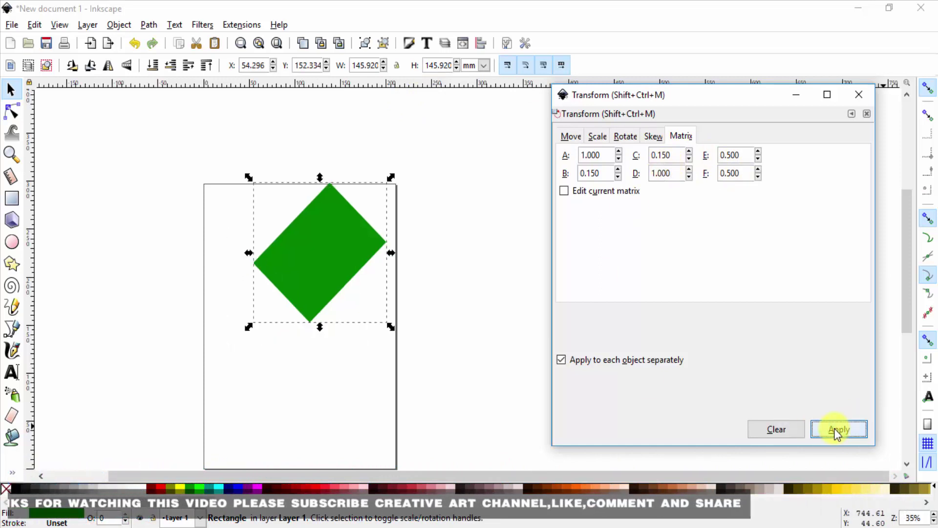
{"action": "left_click", "coordinate": [837, 430]}
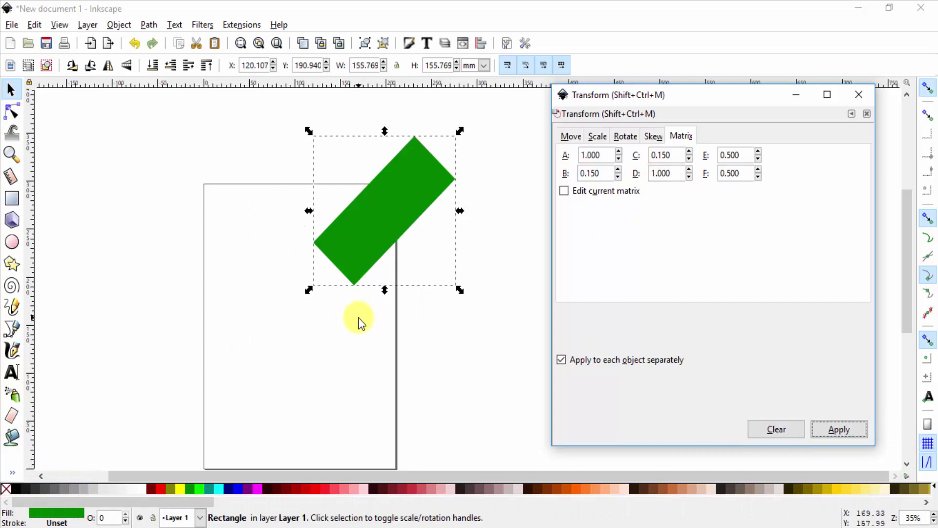
{"action": "key", "text": "ctrl+z"}
{"action": "key", "text": "ctrl+z"}
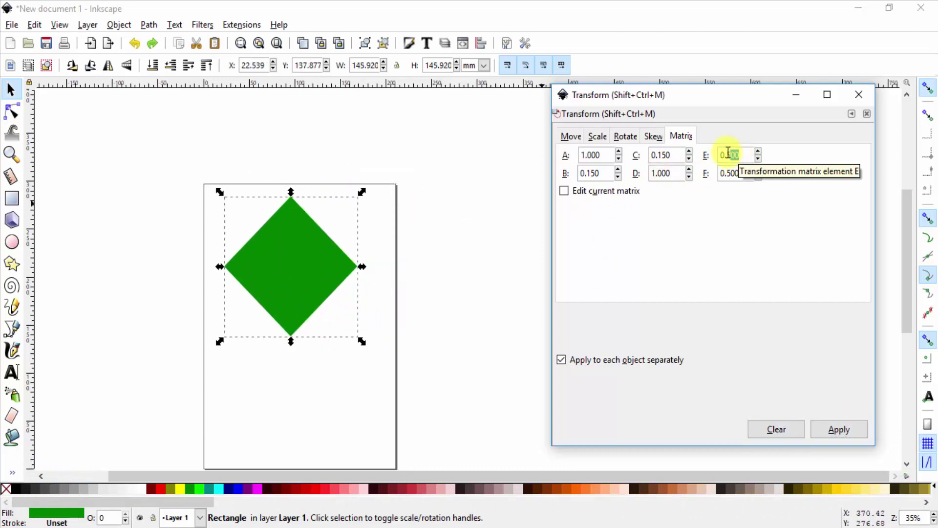
Change E and F to 0.25, apply twice, then undo back to the original diamond.
{"action": "key", "text": "BackSpace"}
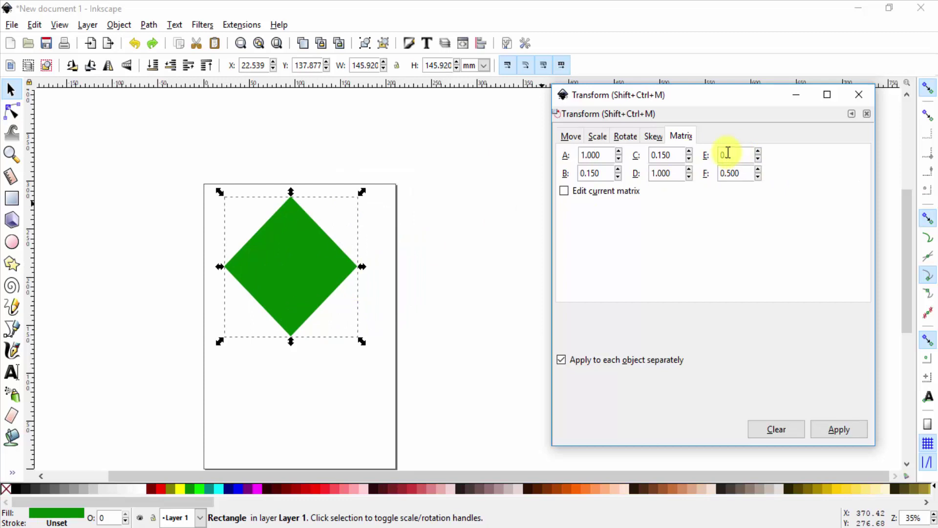
{"action": "type", "text": "25"}
{"action": "key", "text": "Tab"}
{"action": "type", "text": "0.25"}
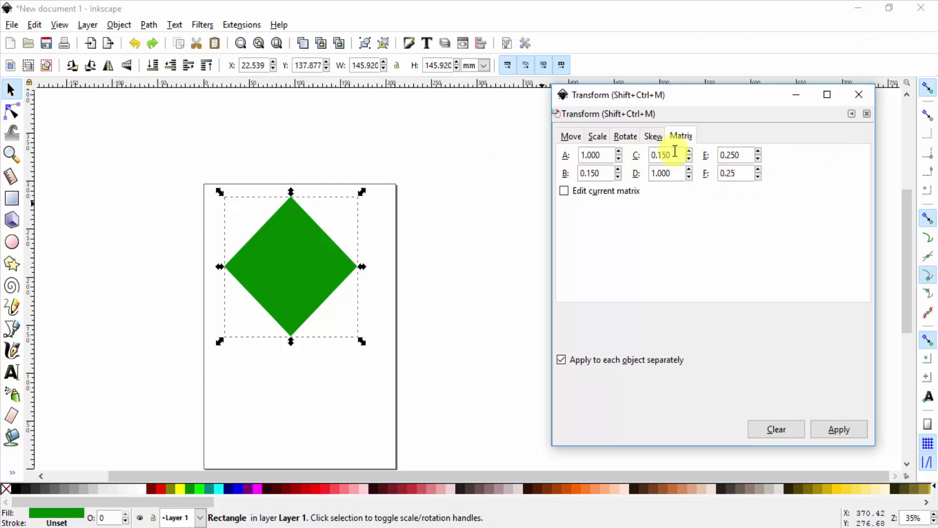
{"action": "left_click", "coordinate": [846, 430]}
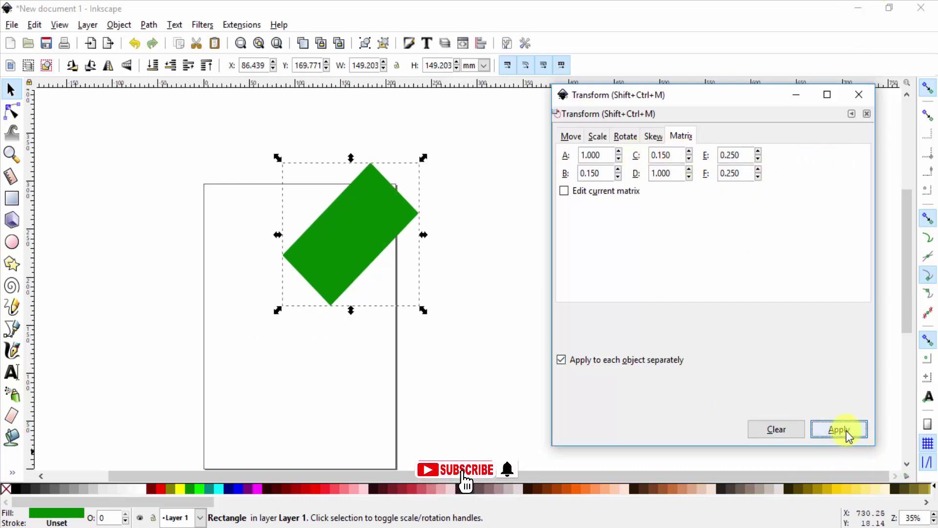
{"action": "left_click", "coordinate": [845, 430]}
{"action": "key", "text": "ctrl+z"}
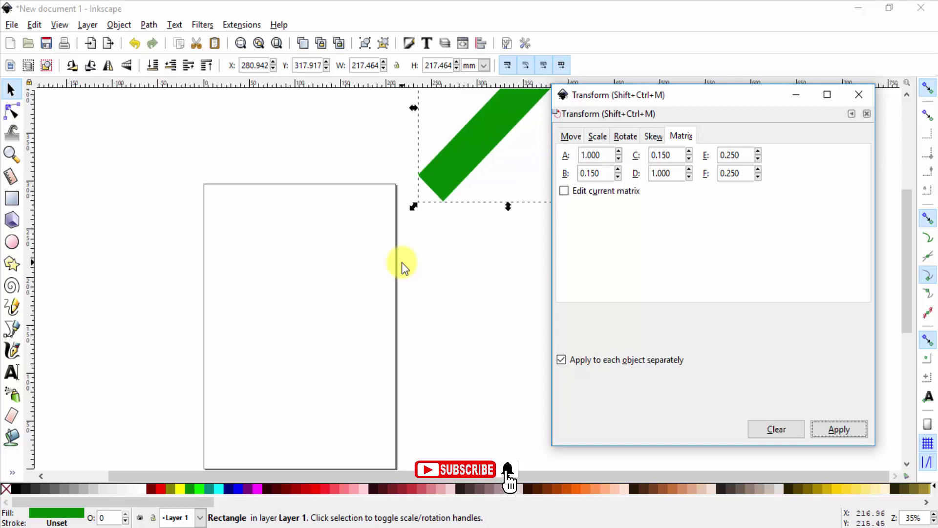
{"action": "key", "text": "ctrl+z"}
{"action": "key", "text": "ctrl+z"}
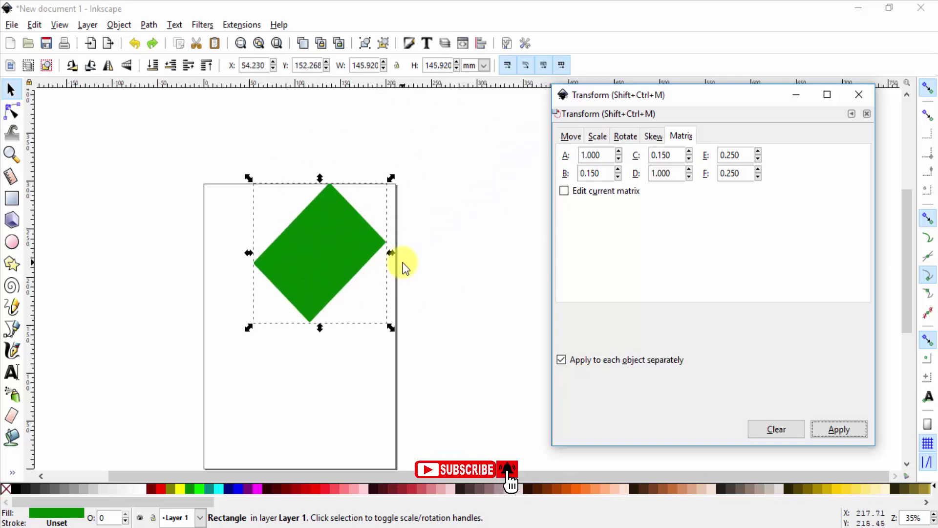
{"action": "key", "text": "ctrl+z"}
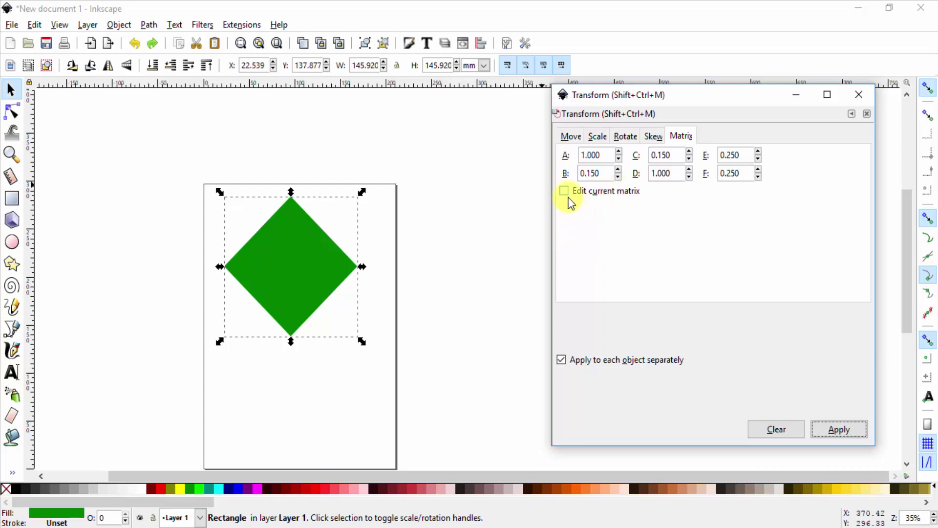
Inspect the diamond's current matrix, drag it to the page's upper left, then reset to identity.
{"action": "left_click", "coordinate": [566, 192]}
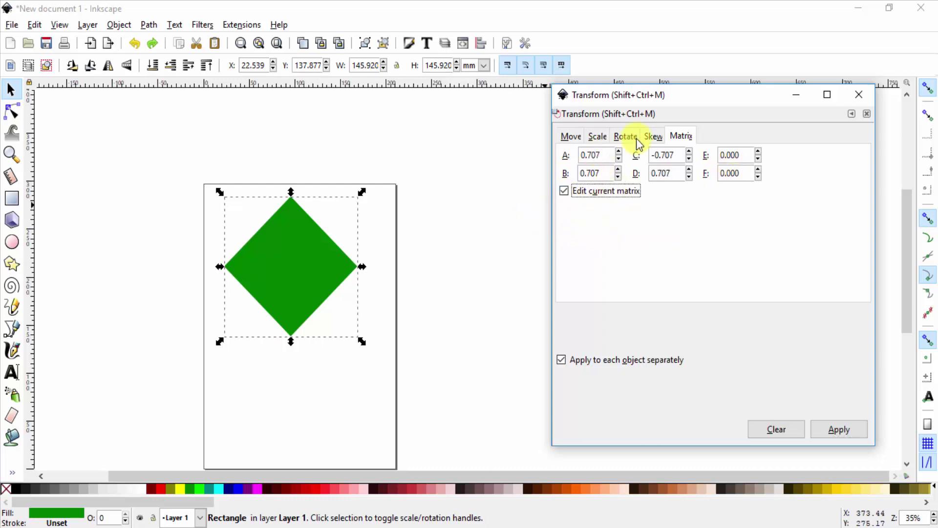
{"action": "left_click", "coordinate": [839, 430]}
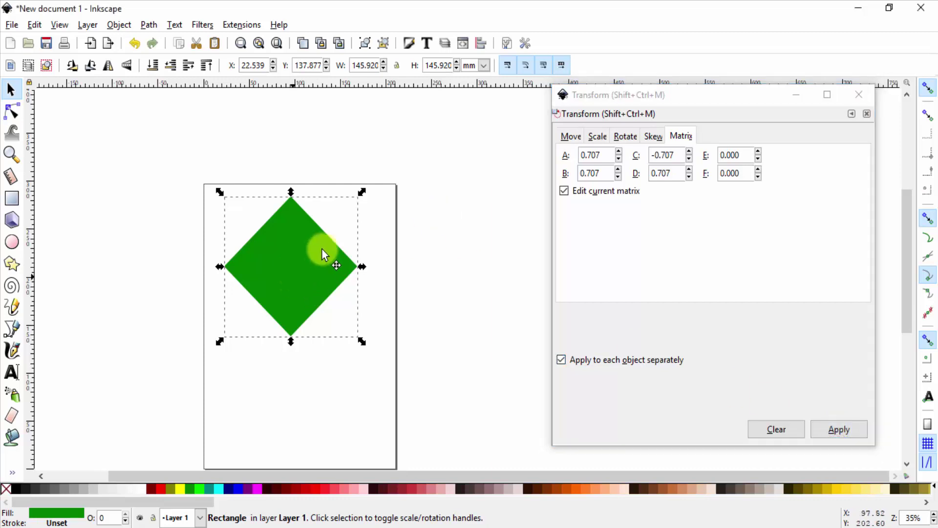
{"action": "left_click_drag", "start_coordinate": [332, 260], "coordinate": [382, 282]}
{"action": "left_click_drag", "start_coordinate": [286, 318], "coordinate": [297, 309]}
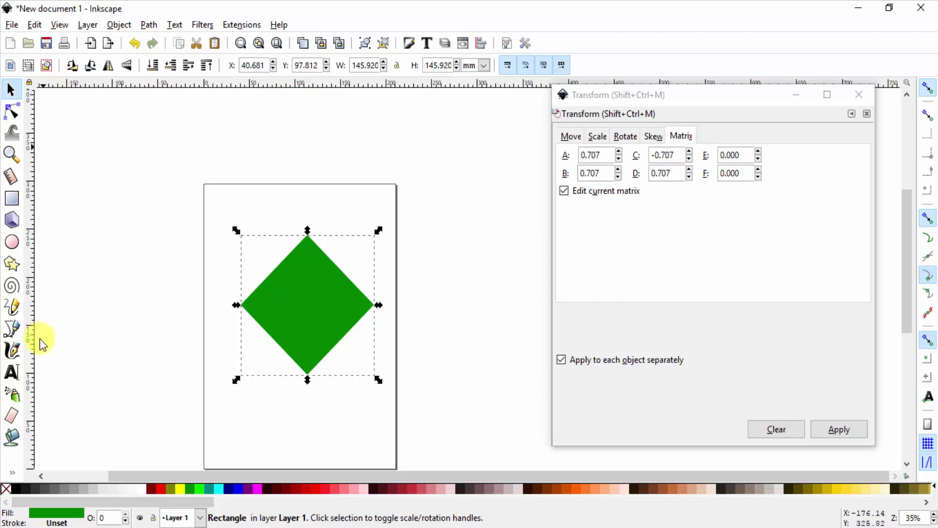
{"action": "left_click_drag", "start_coordinate": [297, 308], "coordinate": [316, 311]}
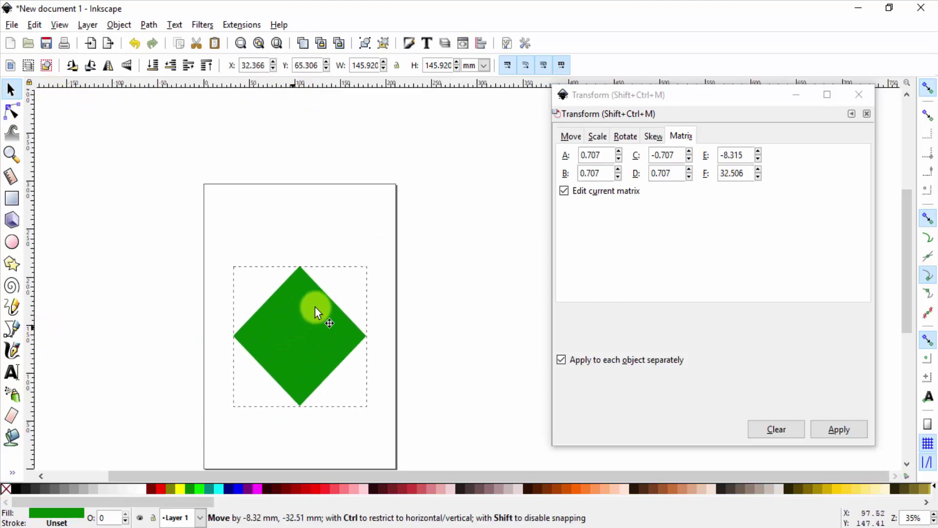
{"action": "mouse_move", "coordinate": [310, 321]}
{"action": "left_mouse_down"}
{"action": "mouse_move", "coordinate": [300, 329]}
{"action": "mouse_move", "coordinate": [345, 302]}
{"action": "left_mouse_up"}
{"action": "mouse_move", "coordinate": [270, 275]}
{"action": "left_mouse_down"}
{"action": "mouse_move", "coordinate": [256, 267]}
{"action": "mouse_move", "coordinate": [269, 243]}
{"action": "mouse_move", "coordinate": [271, 290]}
{"action": "left_mouse_up"}
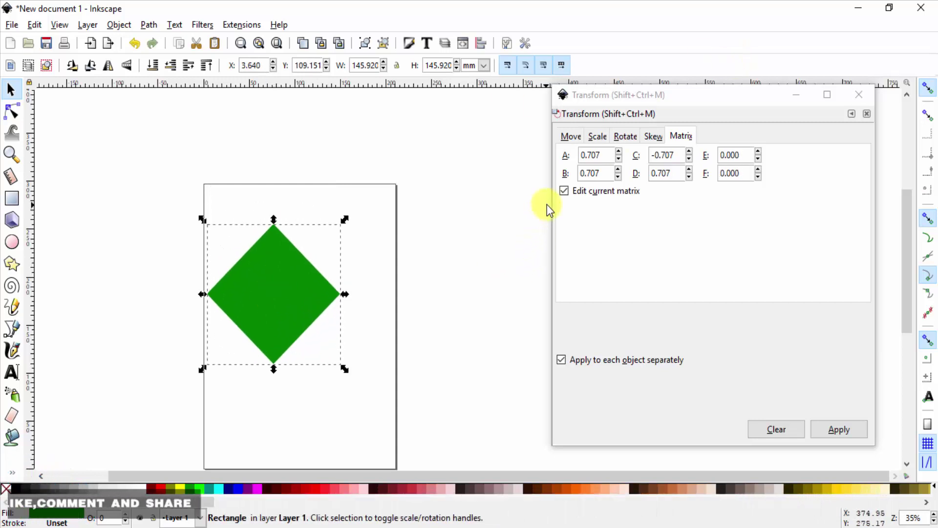
{"action": "key", "text": "space"}
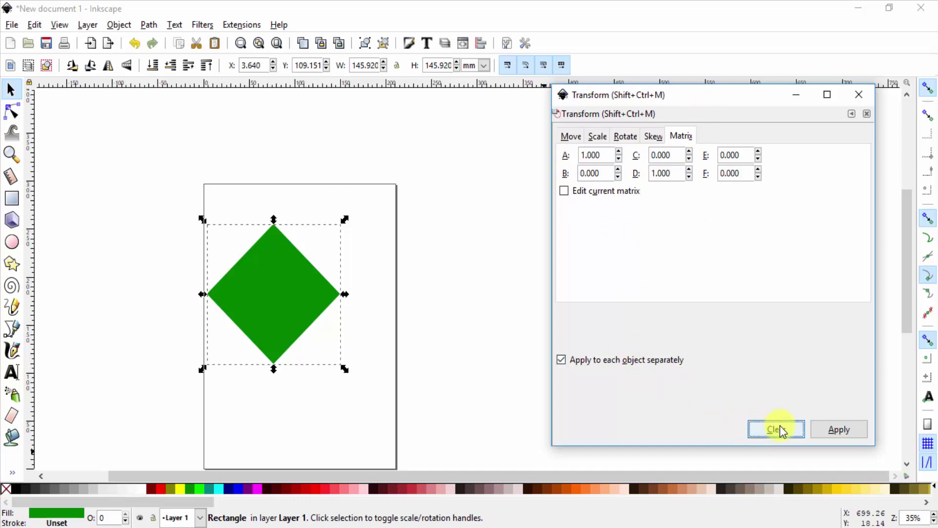
{"action": "left_click", "coordinate": [602, 142]}
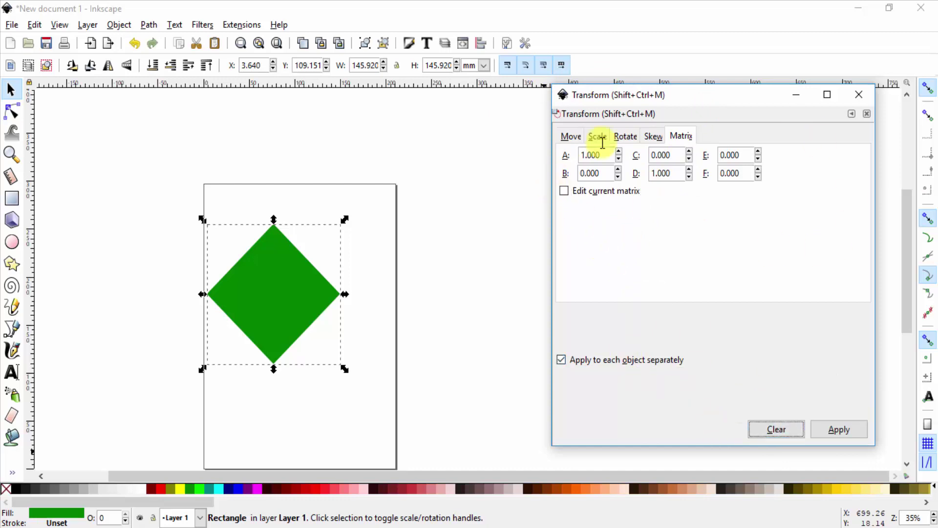